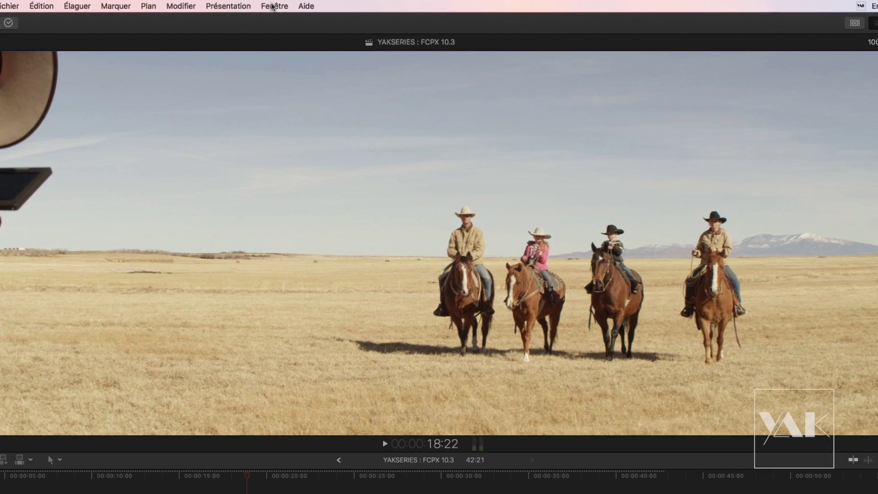
# Switch to the "Lecture Rushs Grand formats" workspace and hide the library sidebar.
pyautogui.click(304, 5)
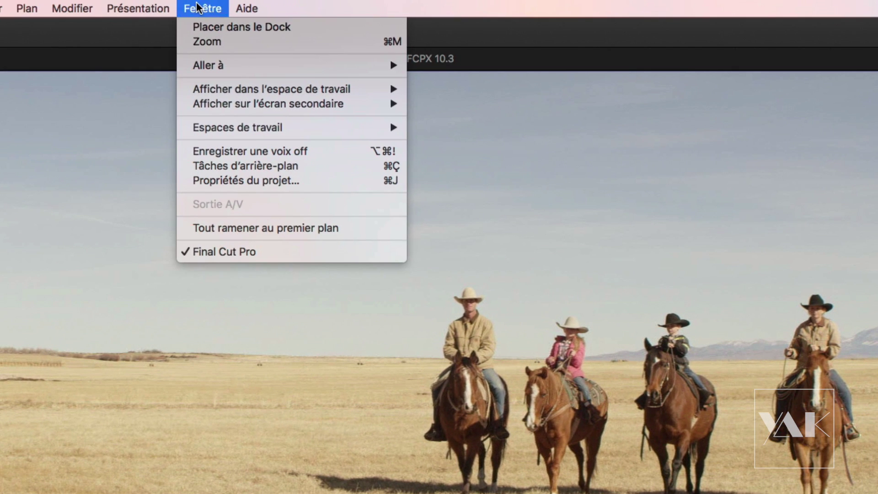
pyautogui.moveTo(218, 128)
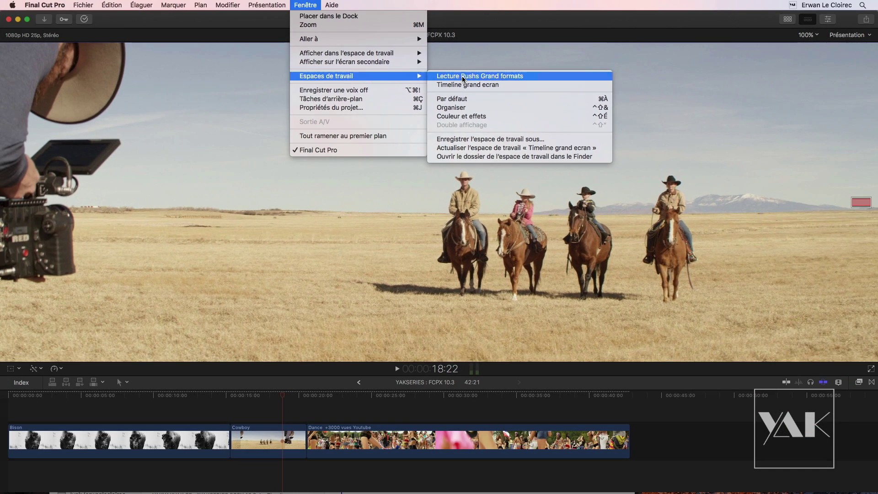
pyautogui.click(465, 128)
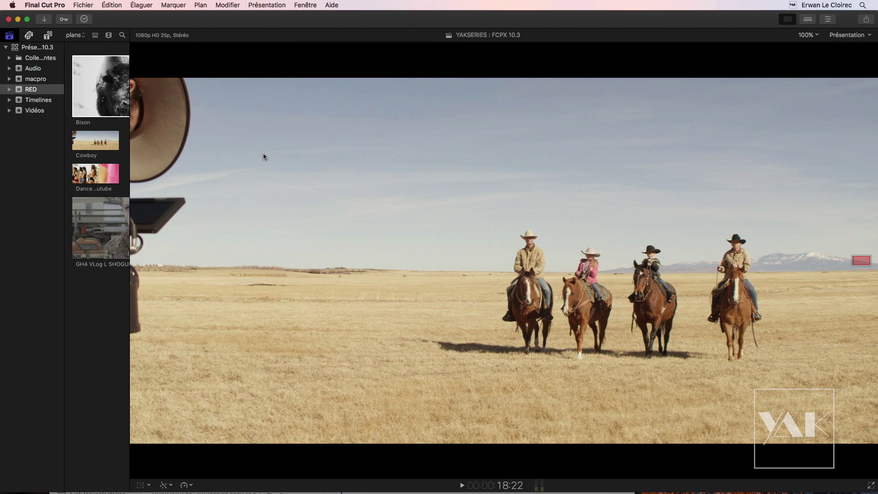
pyautogui.click(9, 35)
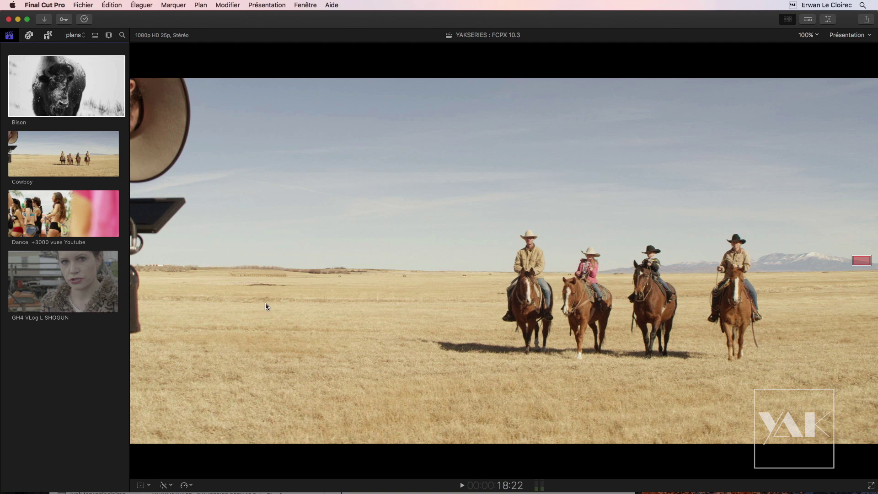
# Play the Bison clip from several points along its browser thumbnail.
pyautogui.click(42, 87)
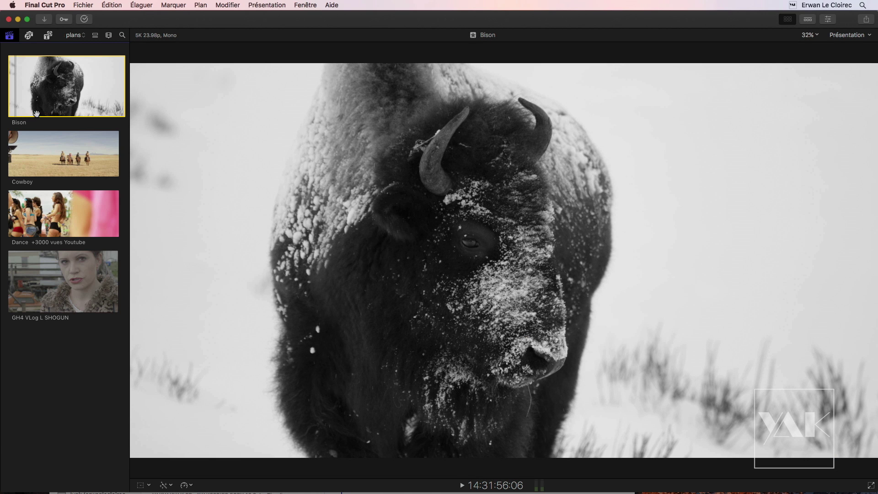
pyautogui.press('space')
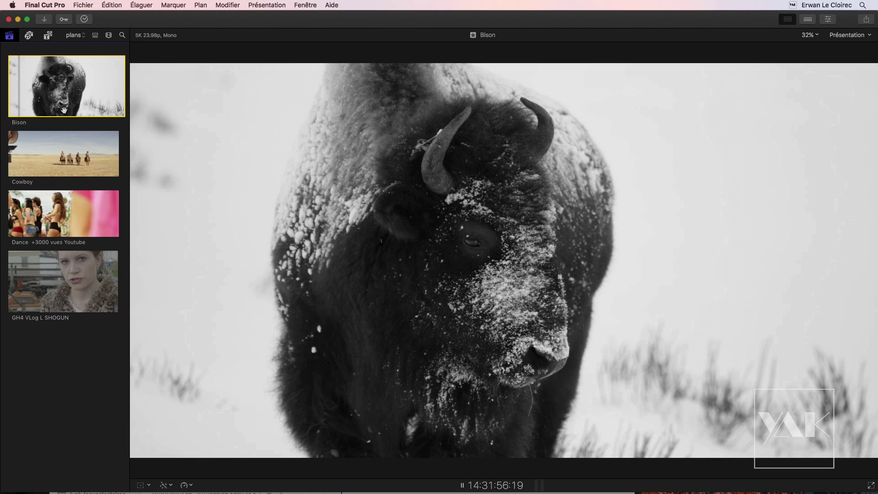
pyautogui.click(104, 97)
pyautogui.press('space')
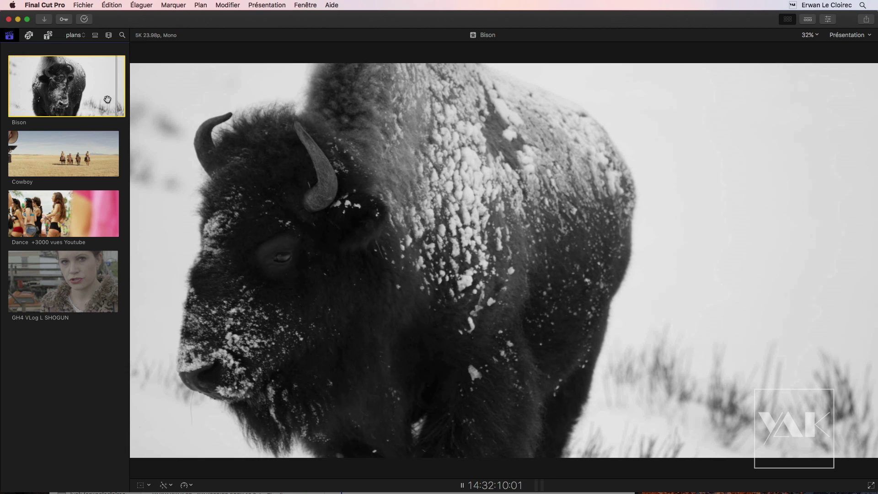
pyautogui.press('space')
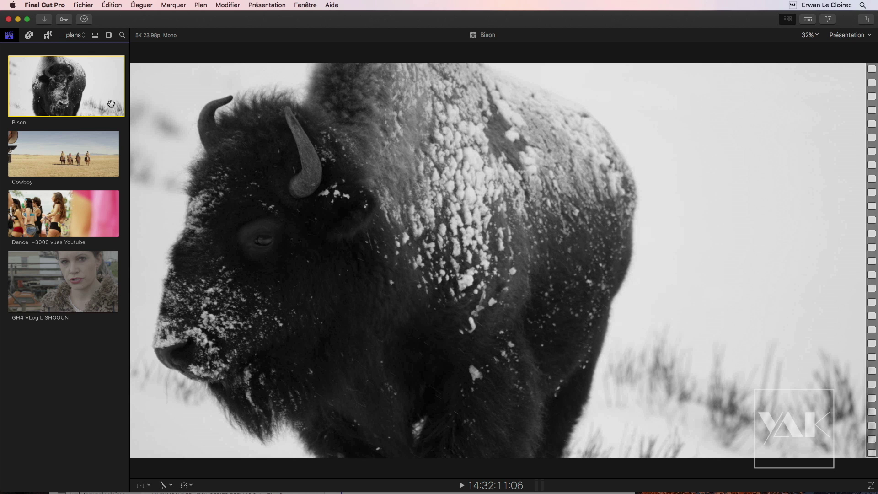
pyautogui.click(112, 102)
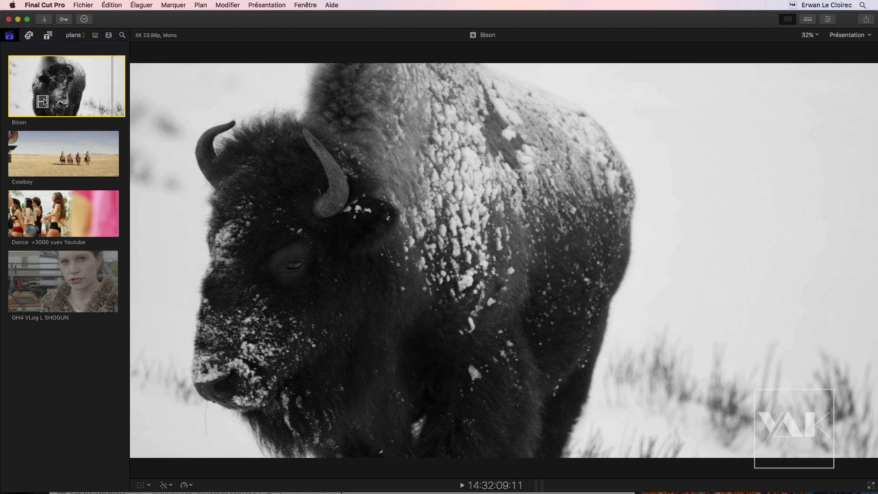
pyautogui.click(62, 94)
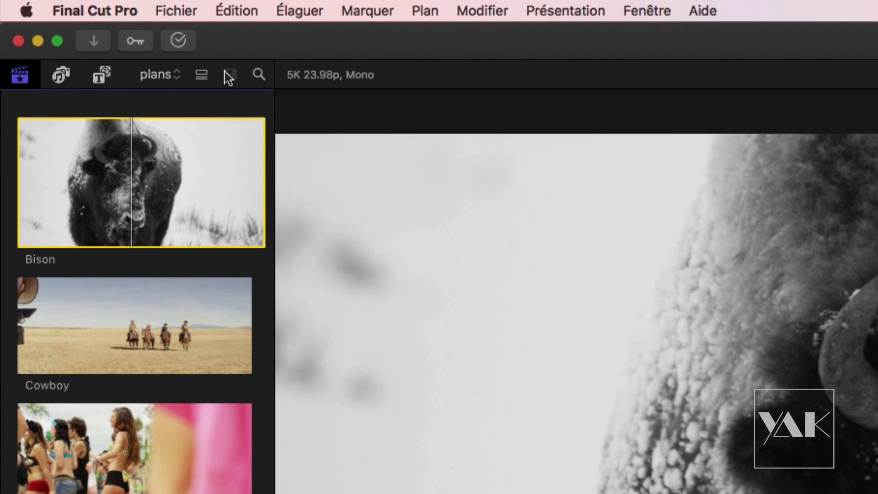
# Check the browser's clip appearance options, including Lecture continue, and play the Bison clip.
pyautogui.click(113, 36)
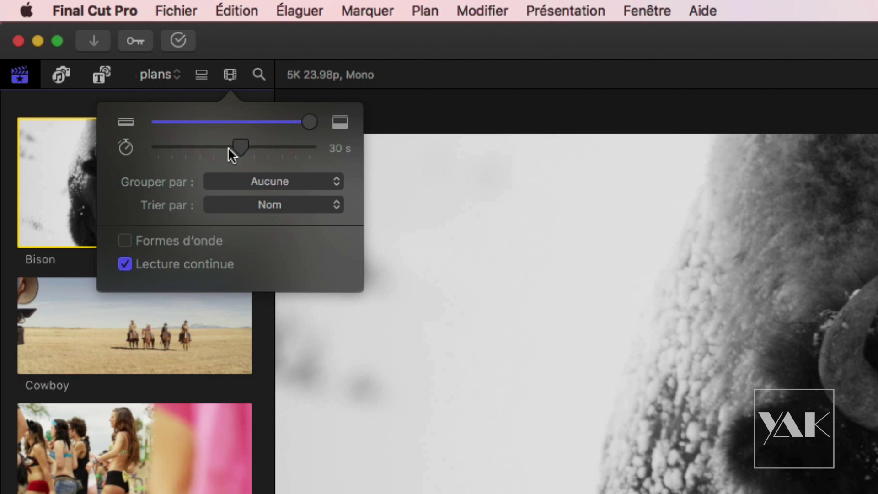
pyautogui.click(230, 76)
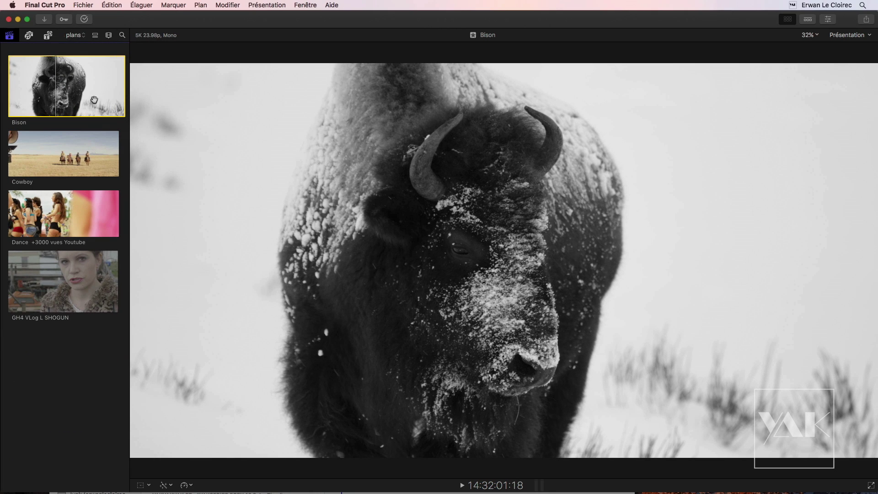
pyautogui.press('space')
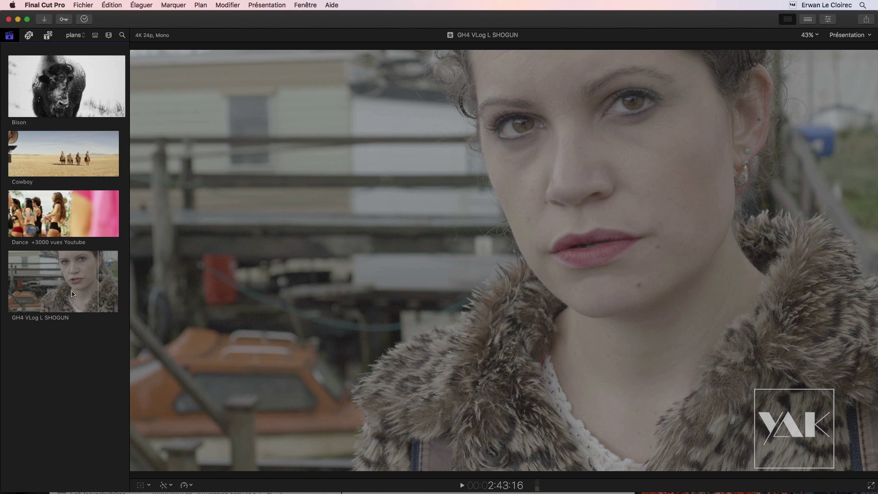
# Show the GH4 VLog L SHOGUN clip's information in the inspector using the Réglages metadata view.
pyautogui.click(828, 19)
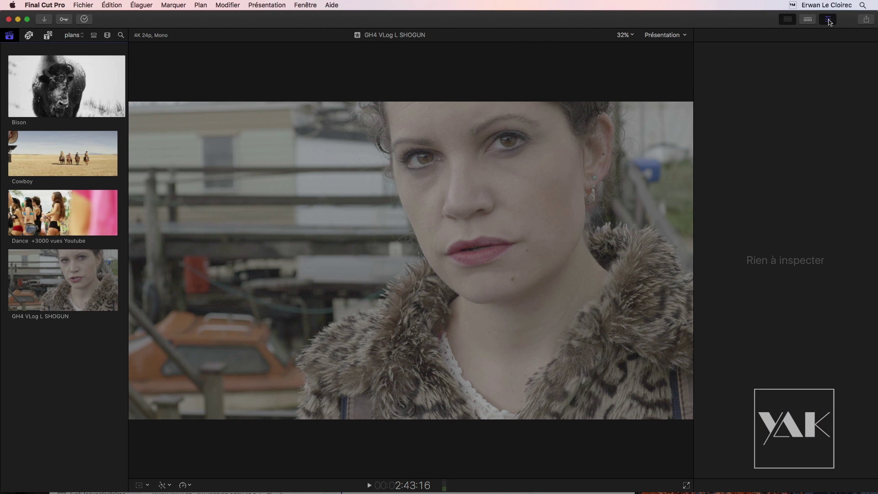
pyautogui.click(61, 284)
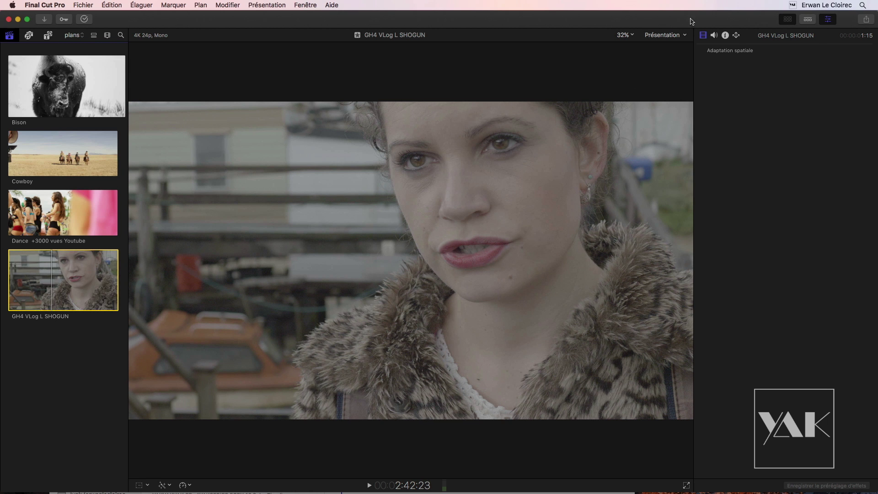
pyautogui.click(726, 36)
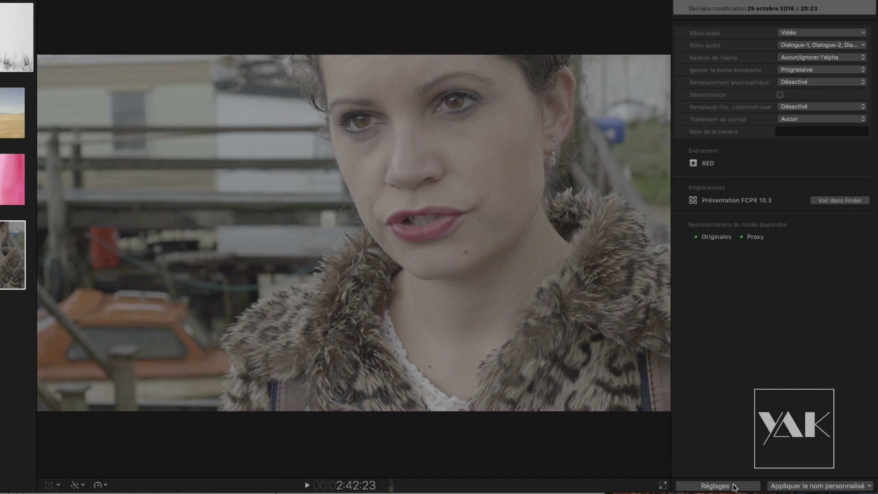
pyautogui.click(734, 487)
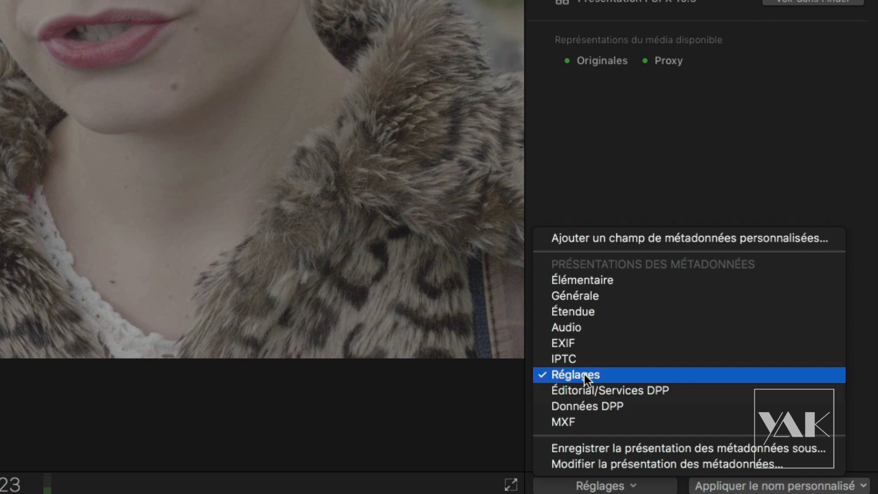
pyautogui.click(583, 377)
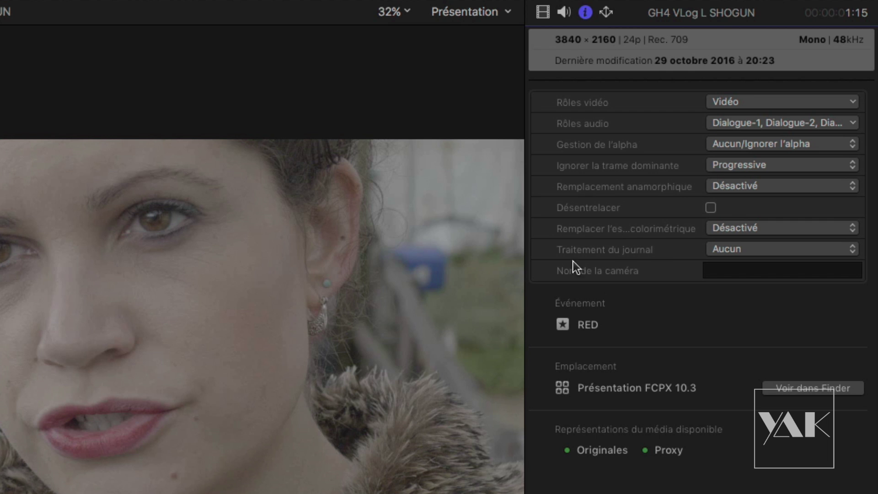
# Set the GH4 VLog L SHOGUN clip's Traitement du journal to Panasonic V-Log and review the other log formats.
pyautogui.click(750, 252)
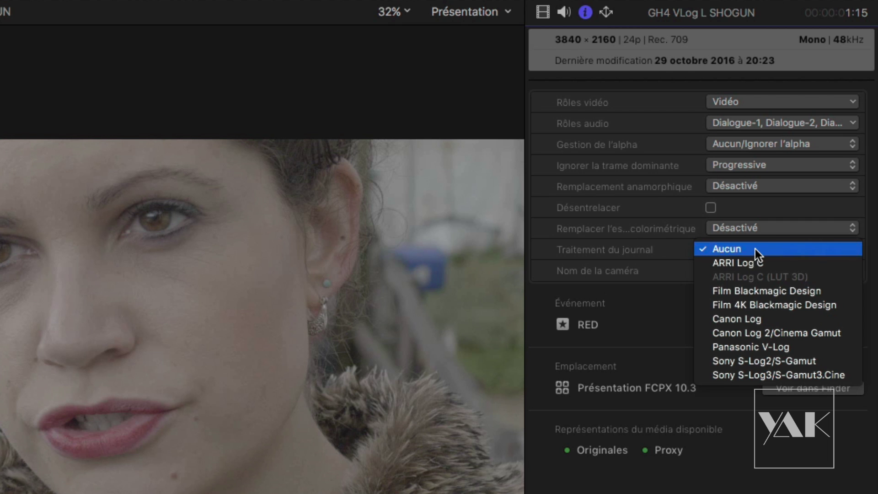
pyautogui.click(719, 347)
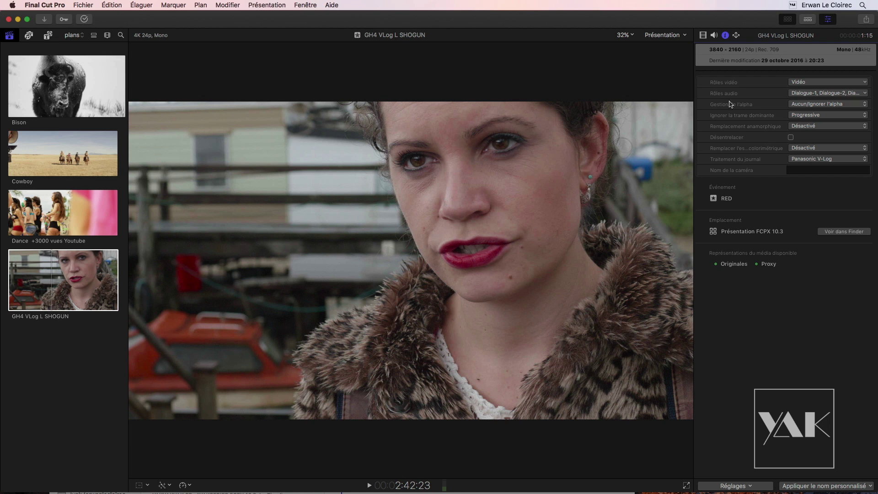
pyautogui.click(811, 160)
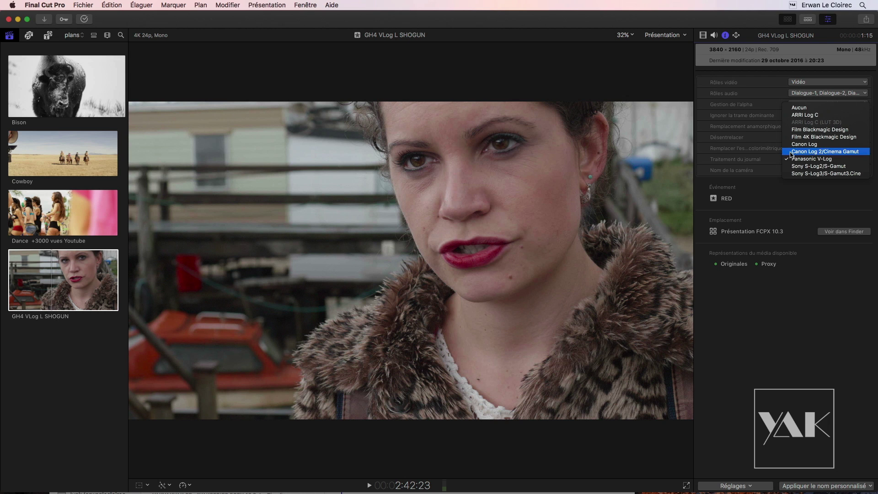
pyautogui.click(772, 201)
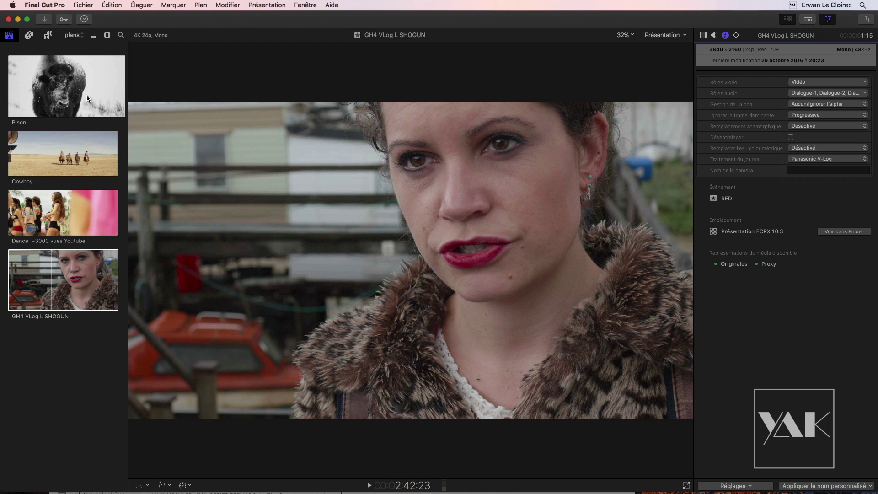
# Open the Cowboy clip's RED RAW settings, agreeing to delete its transcoded media.
pyautogui.click(63, 104)
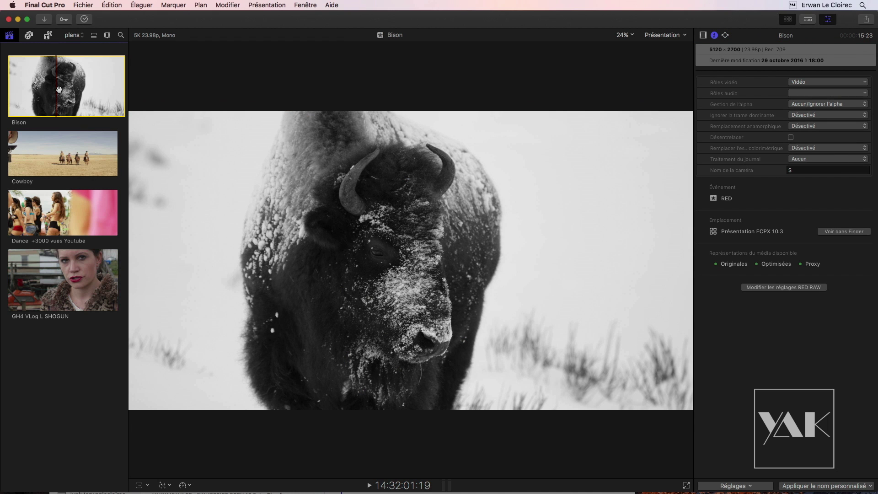
pyautogui.click(59, 164)
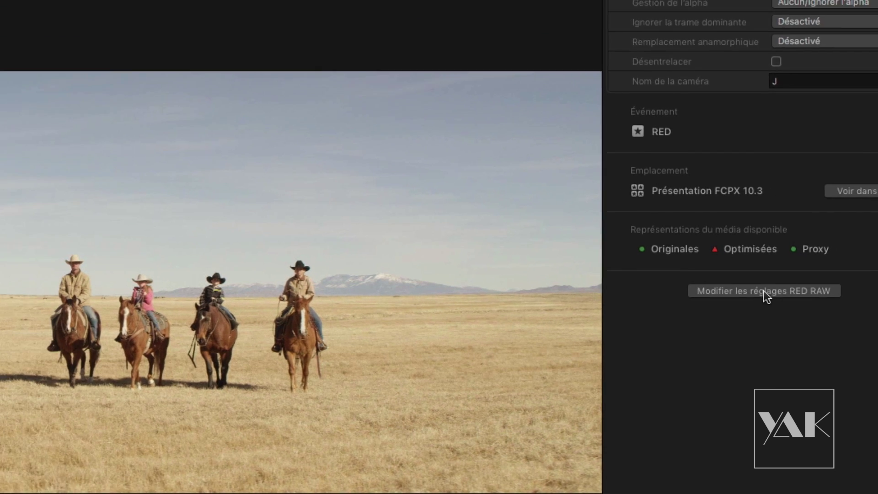
pyautogui.click(764, 290)
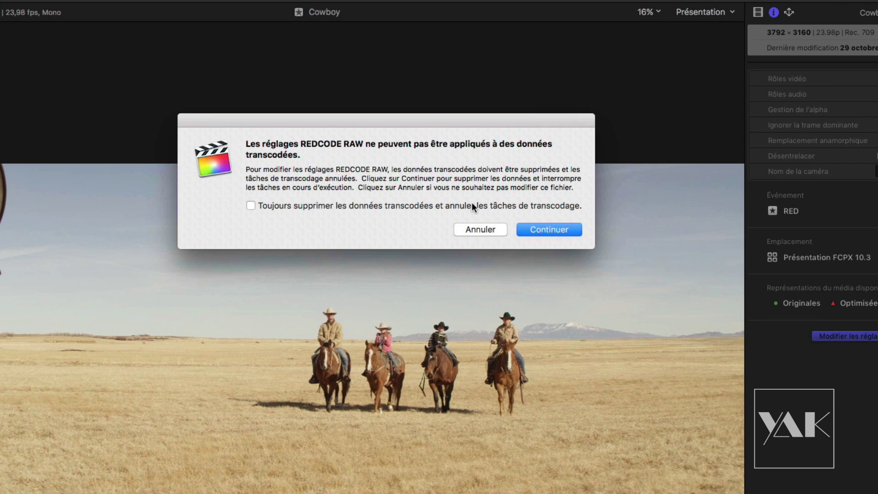
pyautogui.click(547, 230)
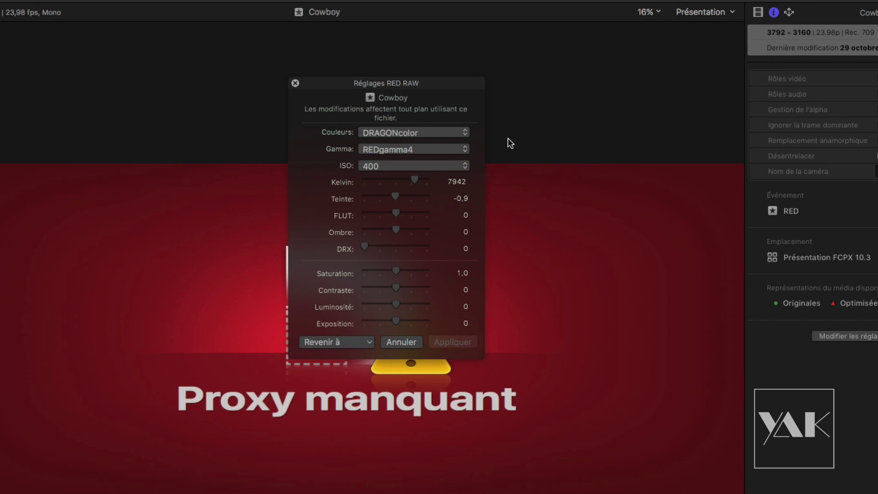
# Set the viewer's media to "Optimisées et originales" and move the RED RAW settings window clear of the riders.
pyautogui.click(720, 12)
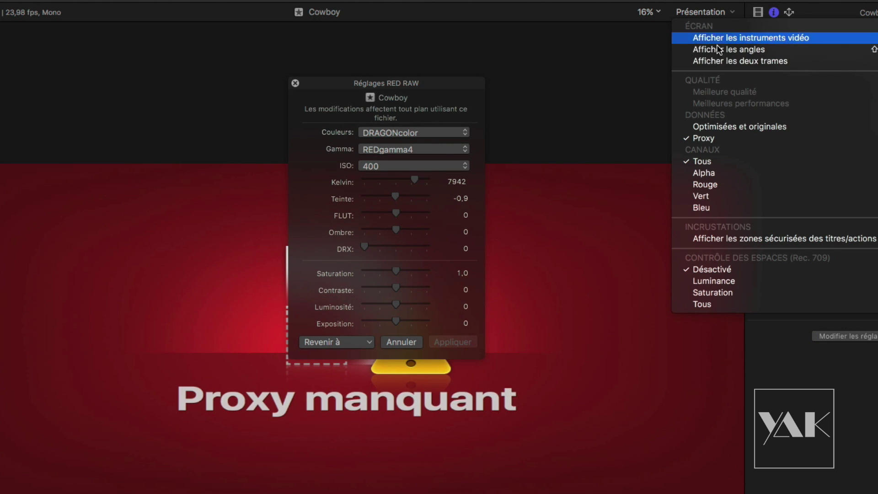
pyautogui.click(719, 128)
pyautogui.moveTo(320, 81); pyautogui.dragTo(91, 61)
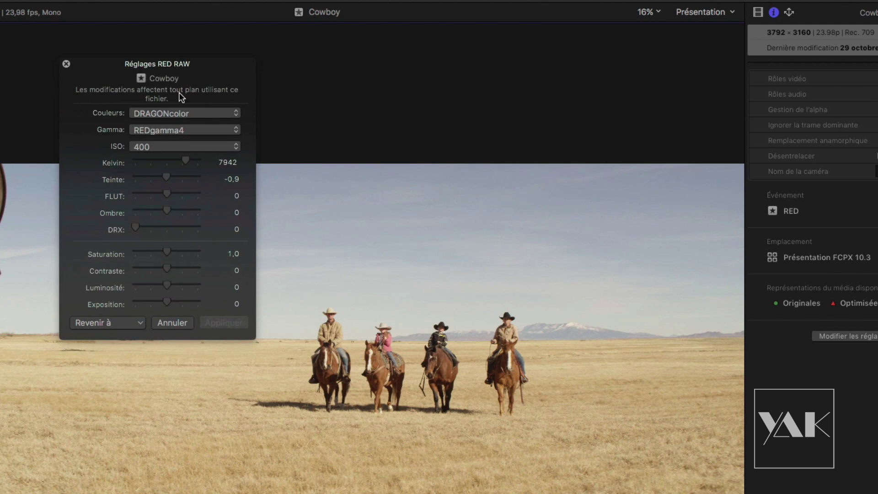
pyautogui.moveTo(183, 68); pyautogui.dragTo(180, 69)
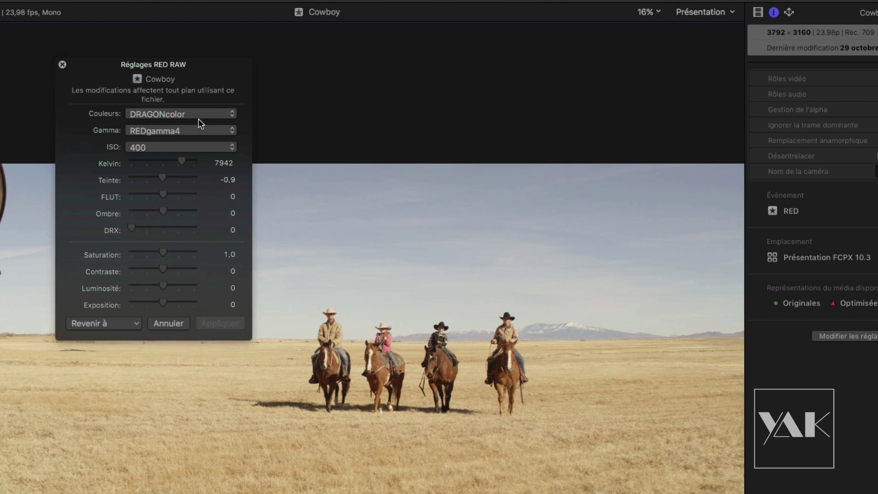
# Close the Rec. 2020 and Rec. 709 gamut diagram and move the RED RAW settings window onto the viewer.
pyautogui.click(158, 113)
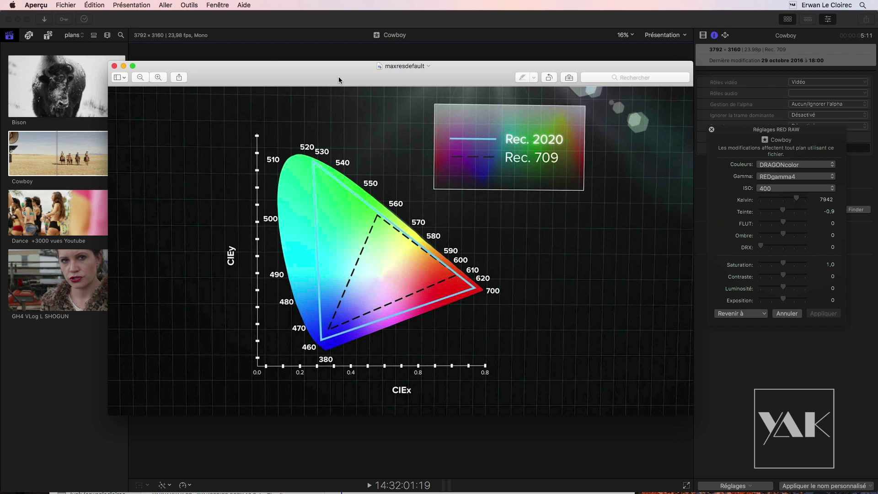
pyautogui.click(114, 66)
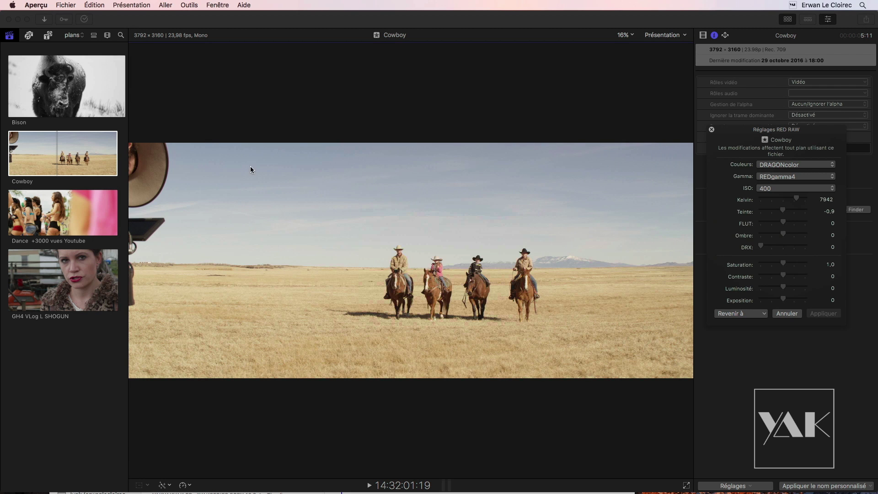
pyautogui.moveTo(750, 128); pyautogui.dragTo(564, 66)
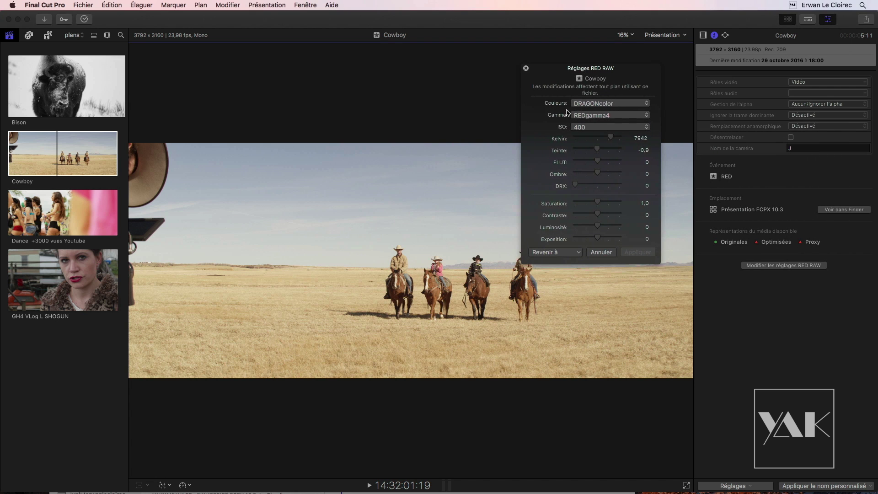
# Try Rec.2020 as the Cowboy clip's RED RAW colour space, then close the settings window discarding the change.
pyautogui.click(605, 103)
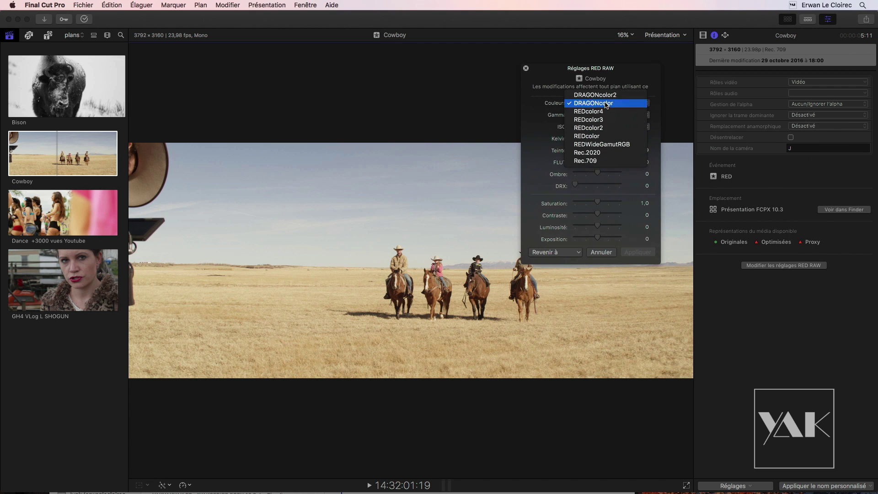
pyautogui.click(605, 153)
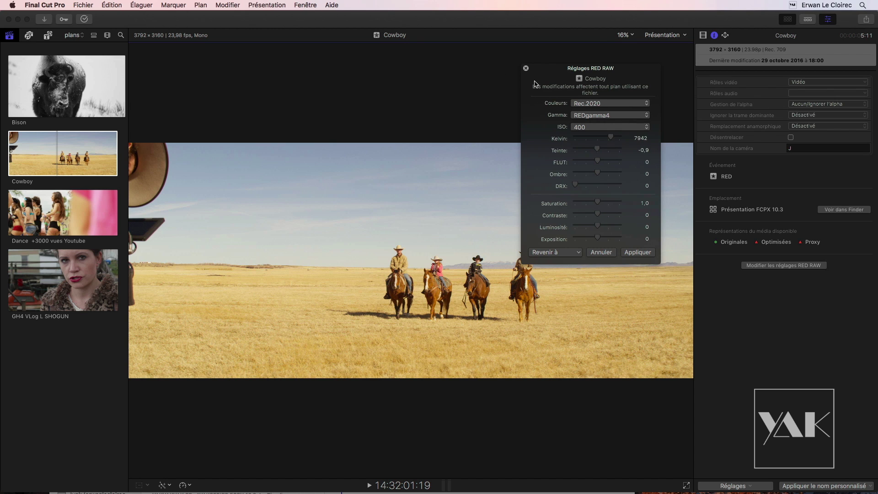
pyautogui.click(525, 68)
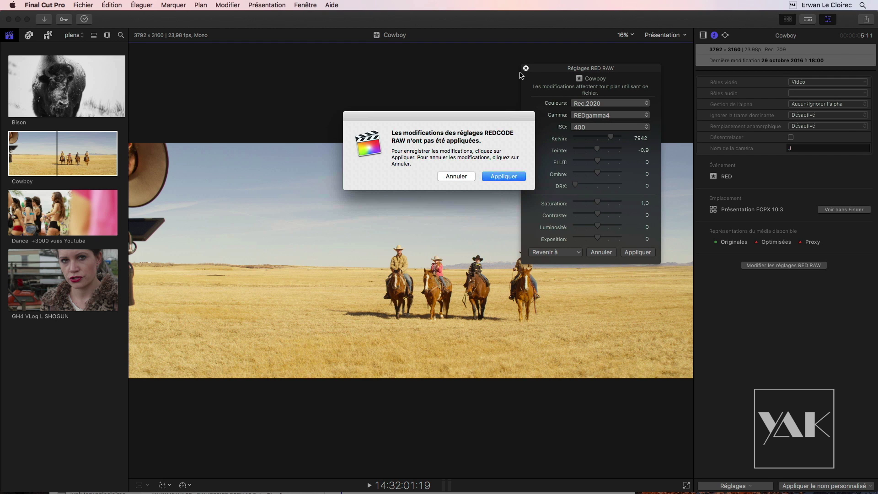
pyautogui.click(461, 178)
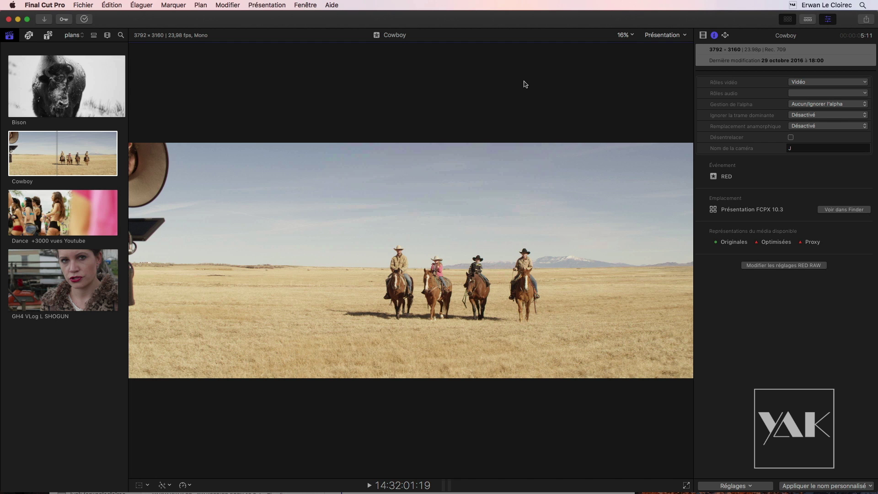
# Switch the window layout to the default workspace, "Par défaut".
pyautogui.click(277, 5)
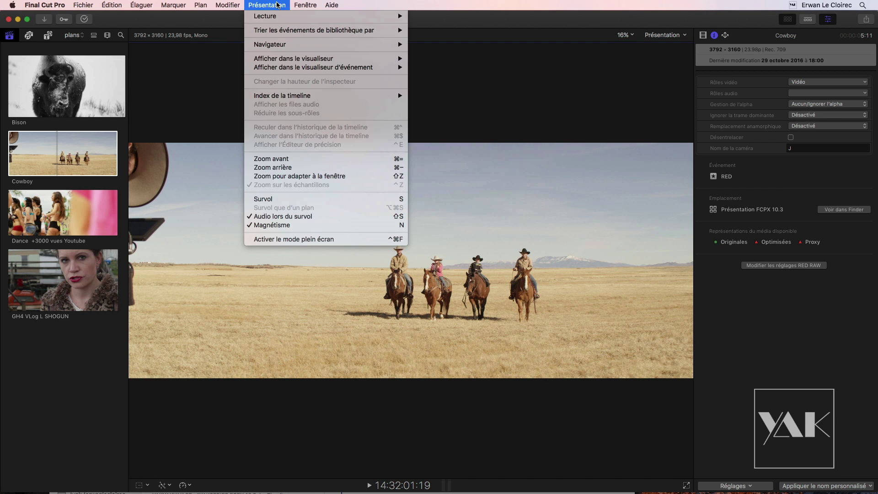
pyautogui.moveTo(330, 80)
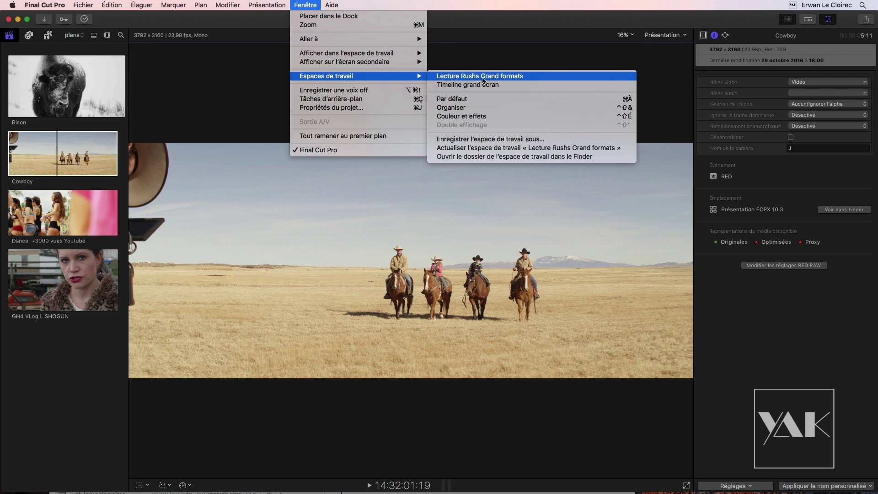
pyautogui.click(477, 100)
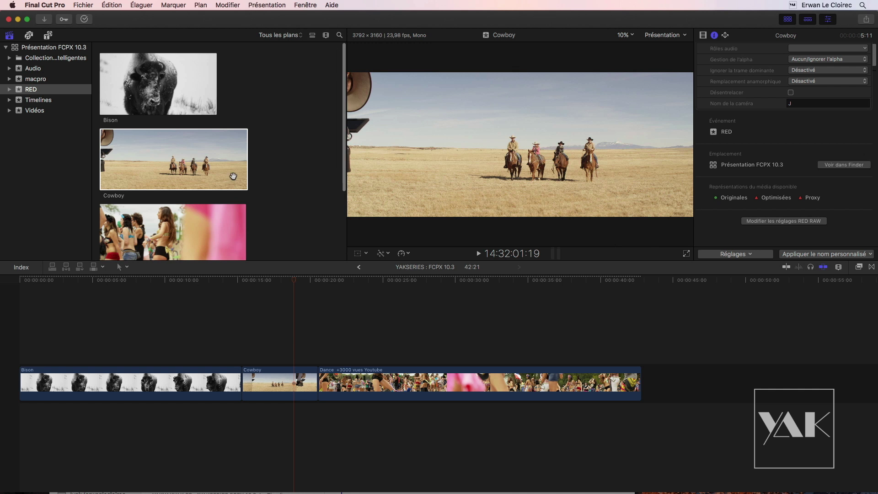
# Display the Présentation FCPX 10.3 library's properties and expand the inspector to full height.
pyautogui.click(47, 49)
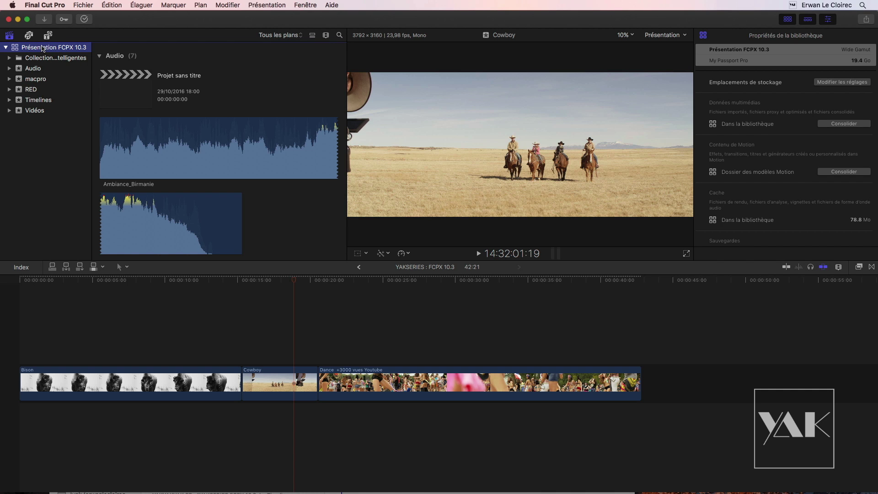
pyautogui.click(781, 39)
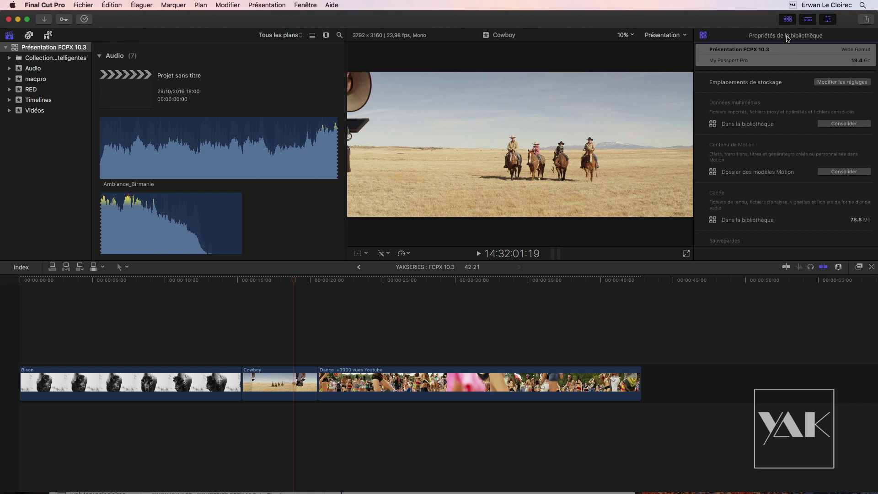
pyautogui.doubleClick(785, 38)
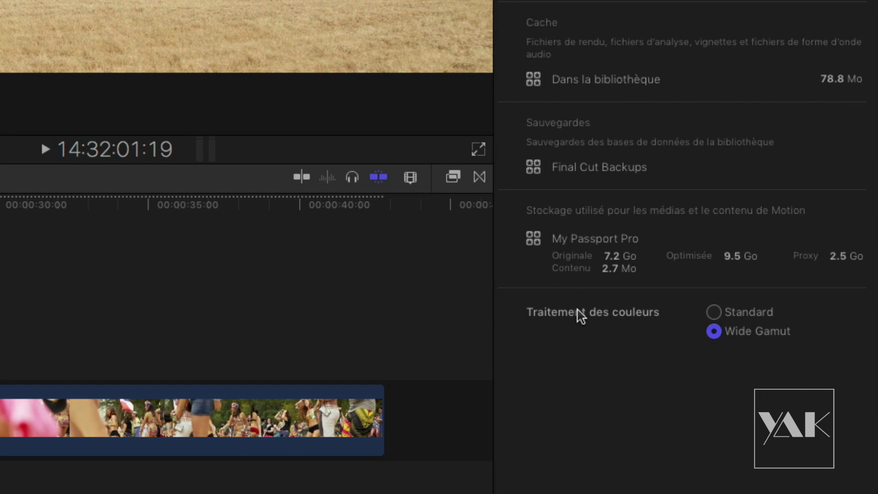
# Switch the library's Traitement des couleurs to Standard and back to Wide Gamut, accepting the change.
pyautogui.click(713, 317)
pyautogui.click(75, 7)
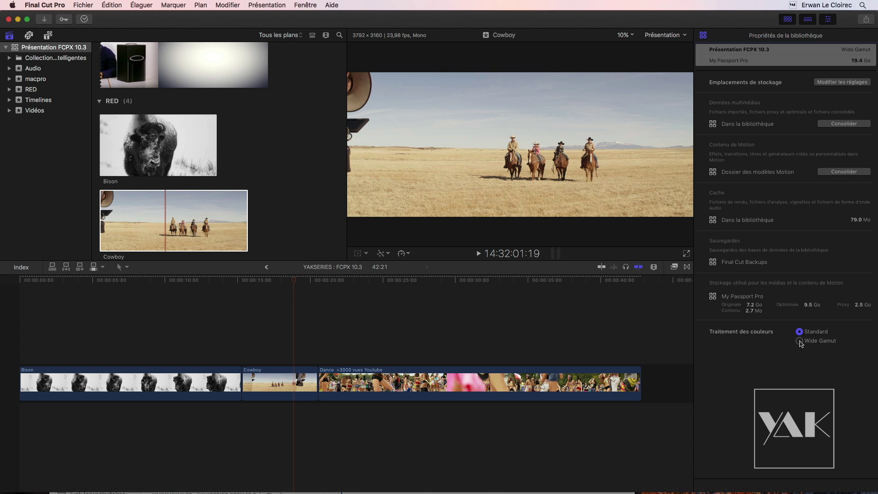
pyautogui.click(800, 342)
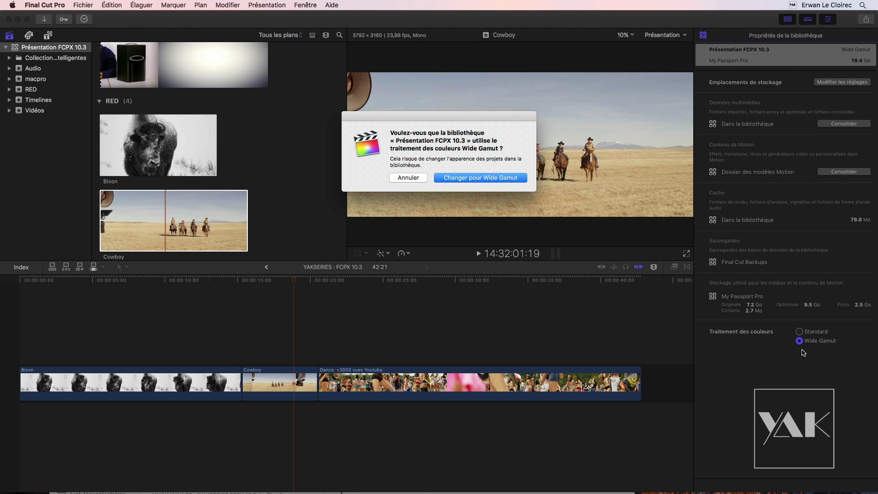
pyautogui.click(465, 177)
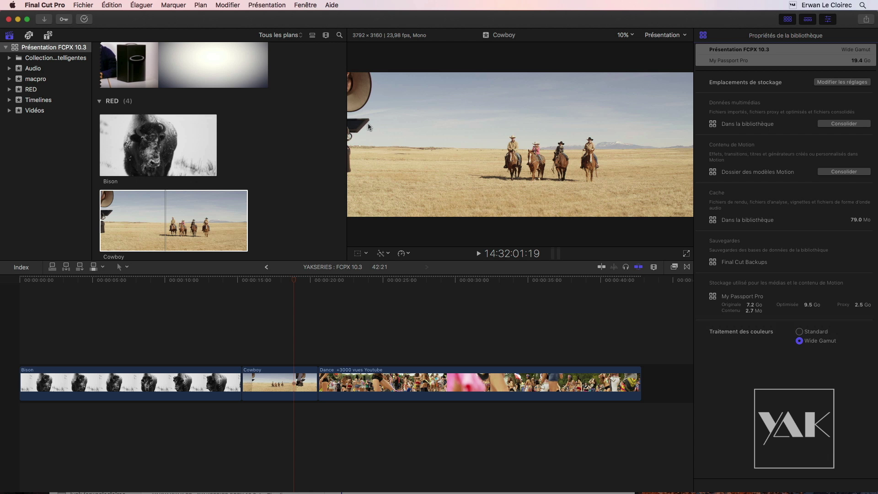
# Start a new project named REC2020 and assign it to the RED event.
pyautogui.click(83, 5)
pyautogui.moveTo(87, 17)
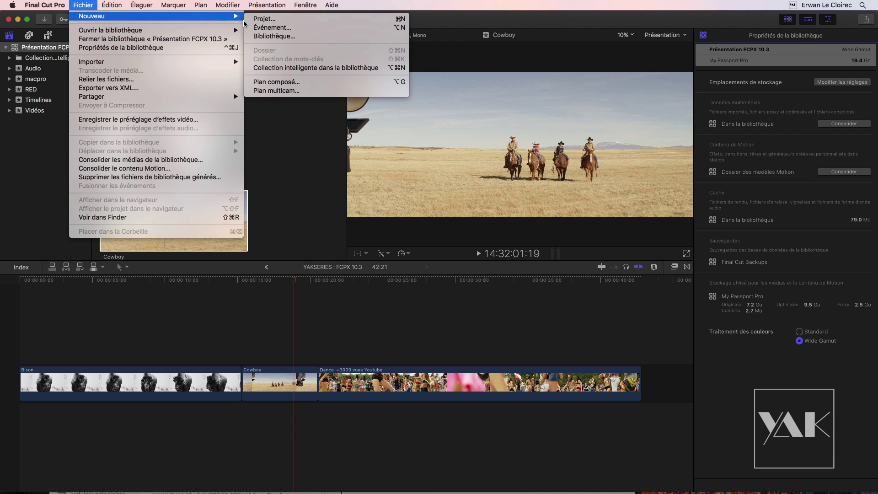
pyautogui.click(302, 19)
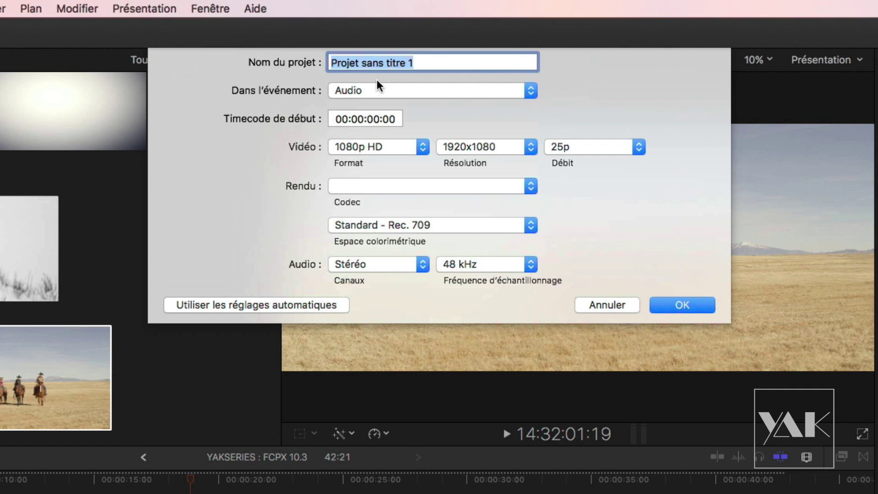
pyautogui.write('RE')
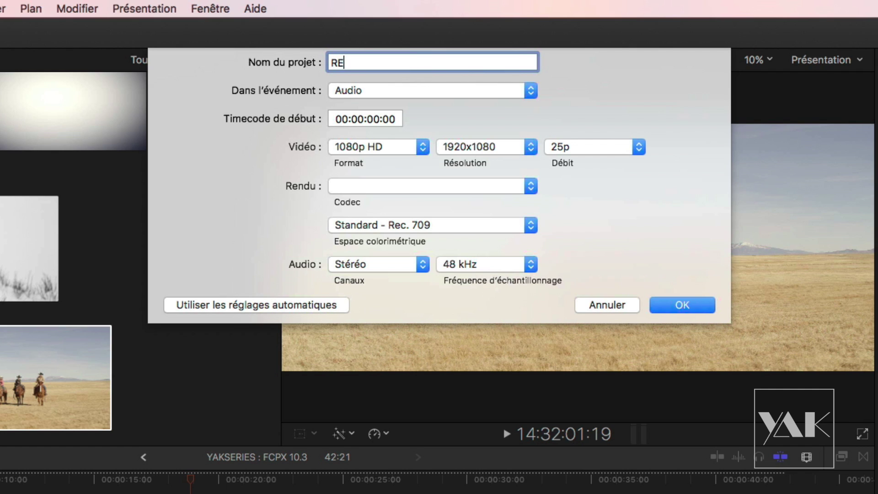
pyautogui.write('C2020')
pyautogui.click(377, 92)
pyautogui.click(378, 117)
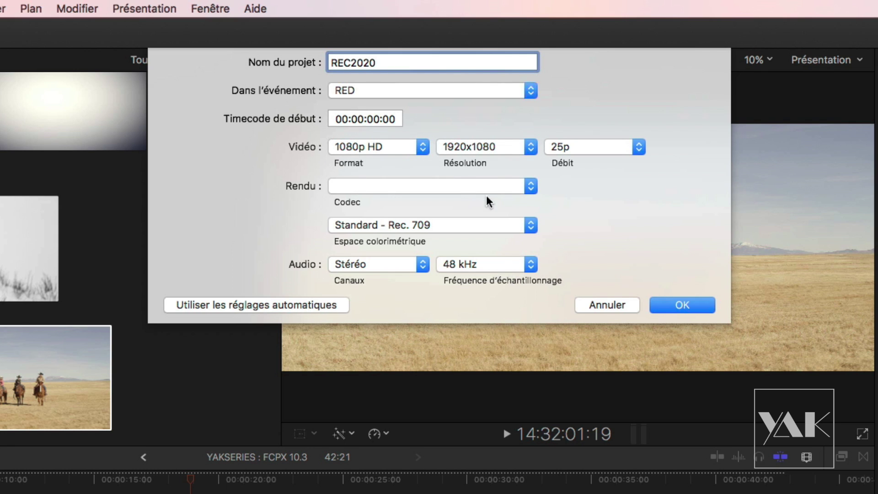
# Set the new project's video format to 4K at 3840x2160, keeping the 25p frame rate.
pyautogui.click(397, 147)
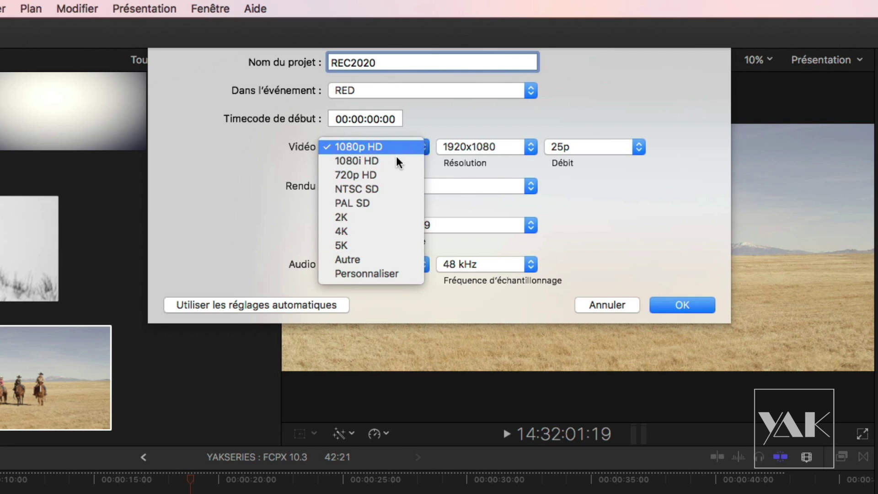
pyautogui.click(396, 230)
pyautogui.click(529, 146)
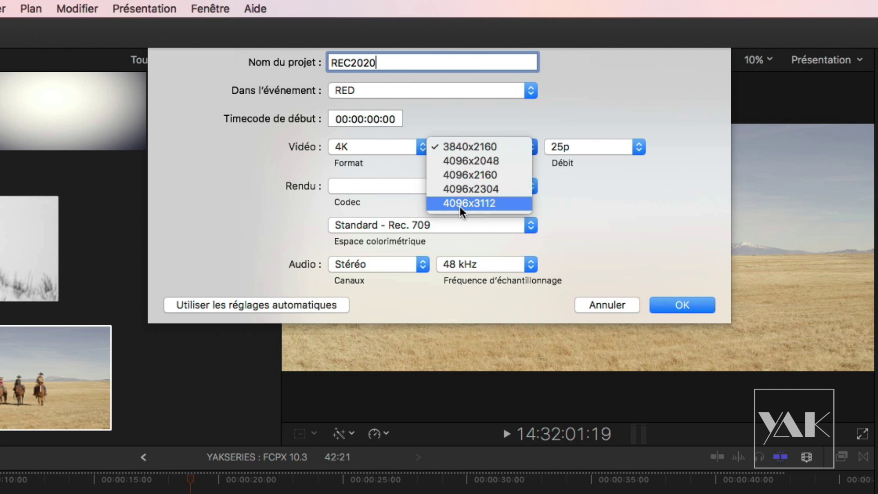
pyautogui.click(513, 147)
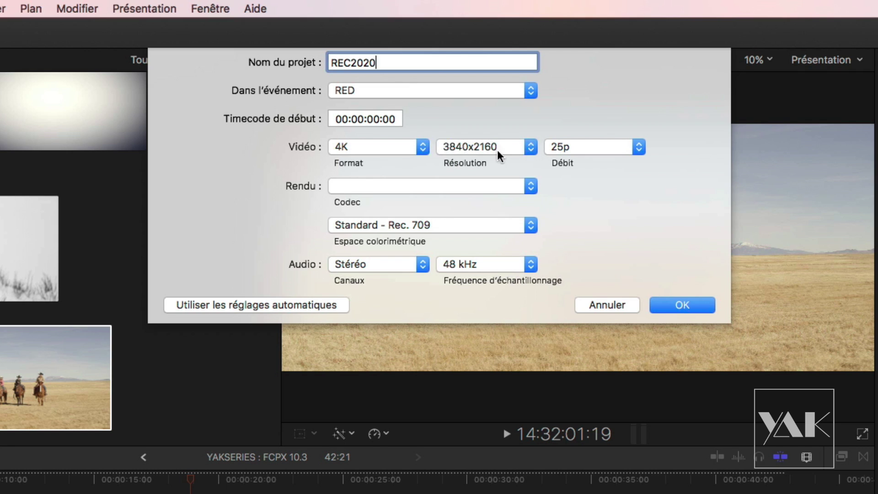
pyautogui.click(610, 146)
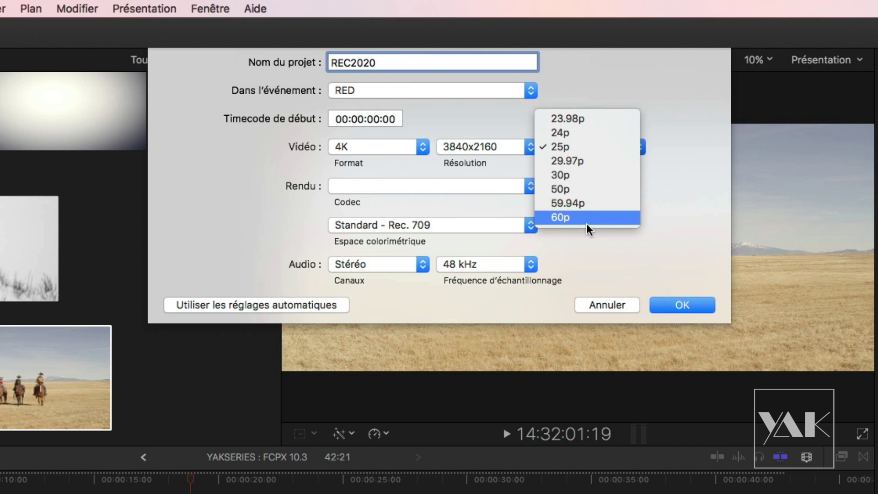
pyautogui.click(629, 146)
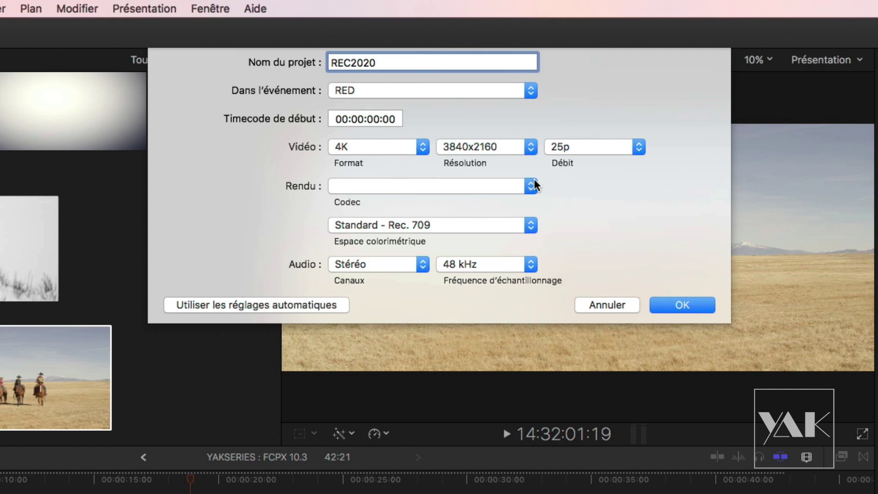
# Set the render codec to Apple ProRes 4444 and the colour space to Wide Gamut - Rec. 2020, and create the project.
pyautogui.click(427, 185)
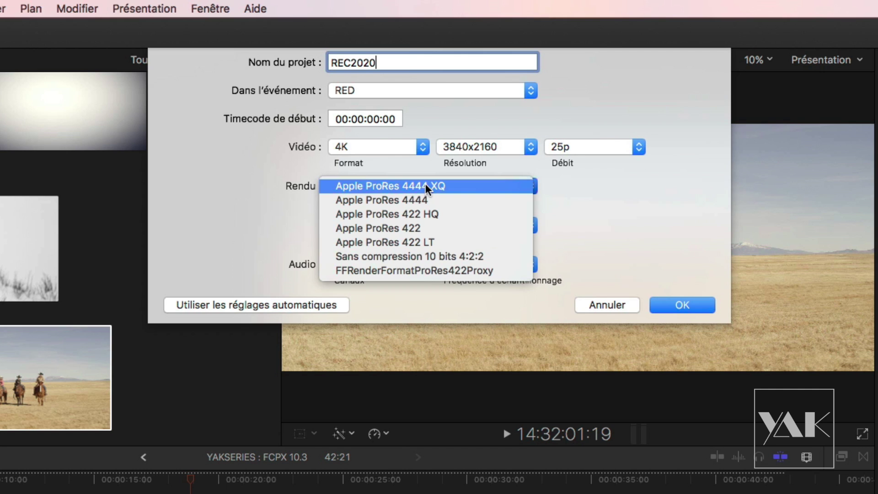
pyautogui.click(341, 200)
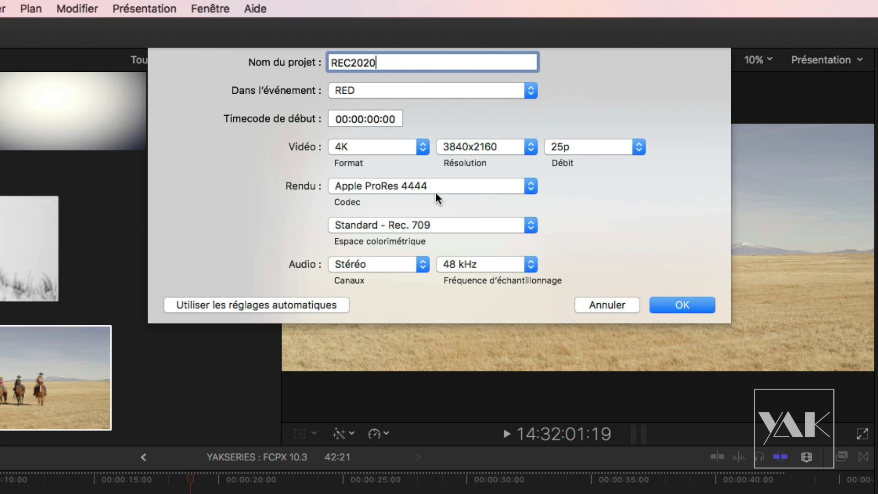
pyautogui.click(445, 224)
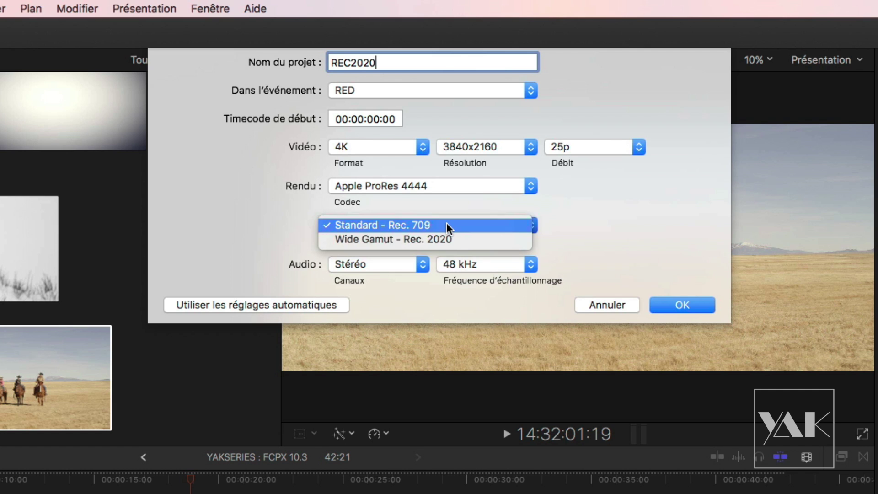
pyautogui.click(364, 243)
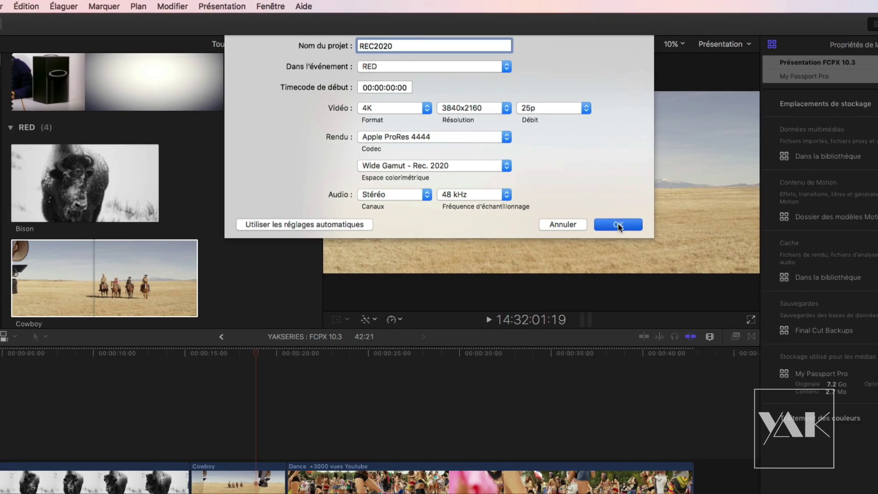
pyautogui.click(682, 305)
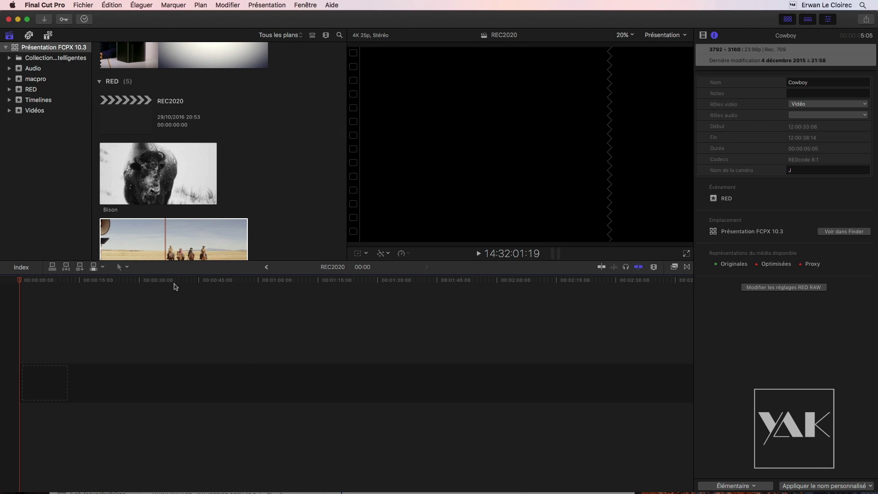
# Add the Cowboy clip to the start of the REC2020 timeline, play it briefly and fit it to the timeline width.
pyautogui.moveTo(175, 237); pyautogui.dragTo(72, 379)
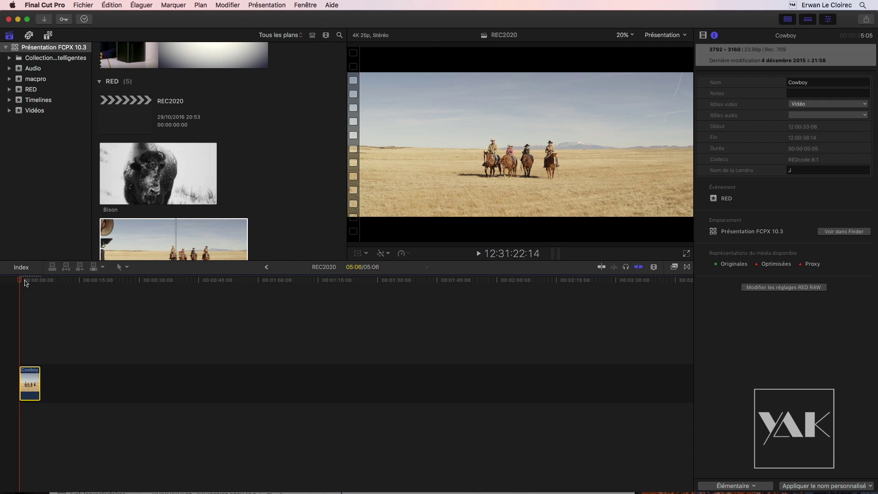
pyautogui.press('space')
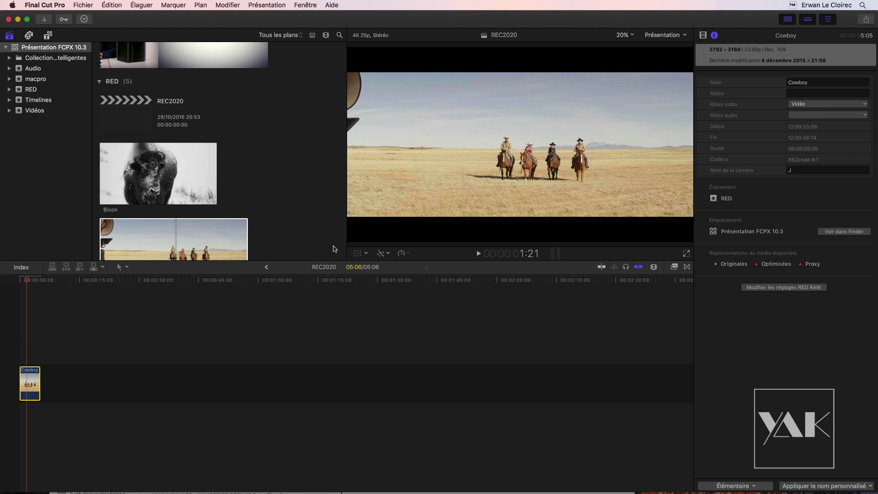
pyautogui.hotkey('shift', 'z')
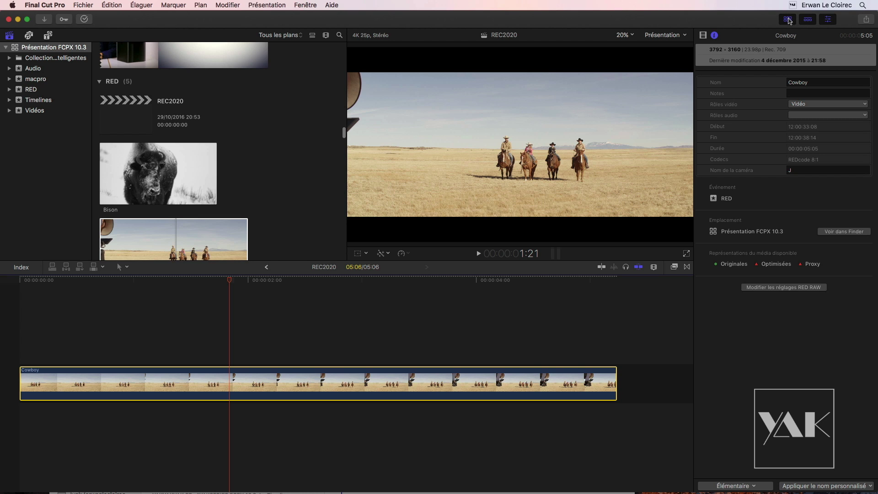
# Hide the browser and show the video scopes beside the viewer in a two-by-two, four-scope layout.
pyautogui.click(788, 20)
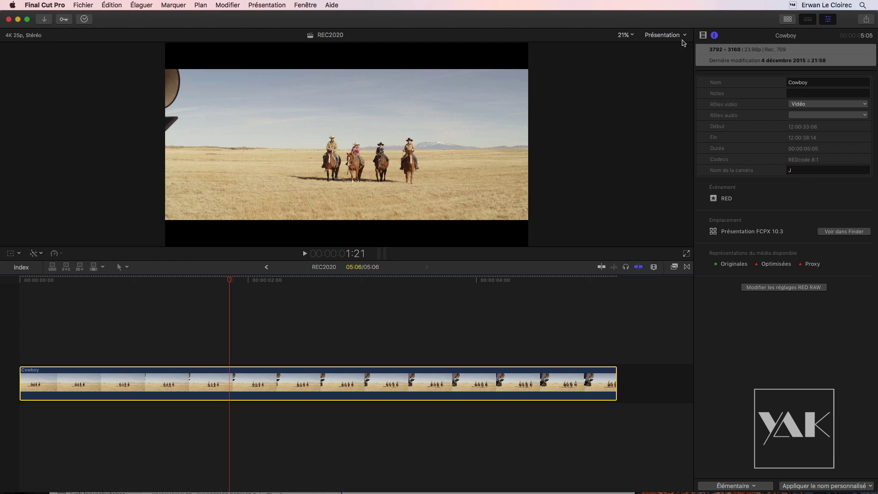
pyautogui.click(684, 35)
pyautogui.click(683, 54)
pyautogui.click(320, 48)
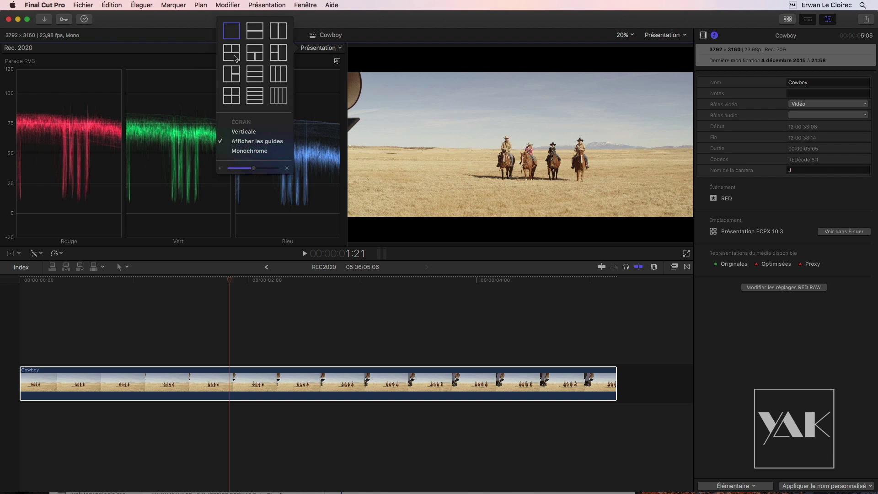
pyautogui.click(232, 96)
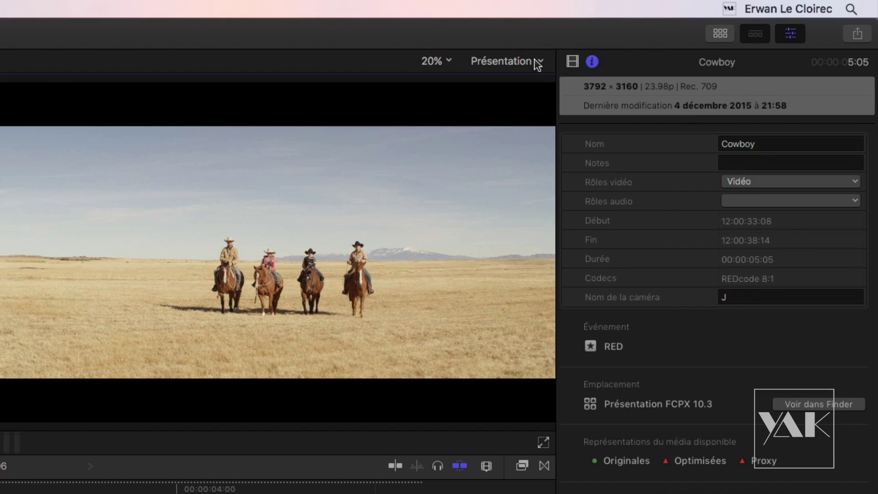
# Set the viewer's Contrôle des espaces (Rec. 2020) range check to Luminance.
pyautogui.click(539, 62)
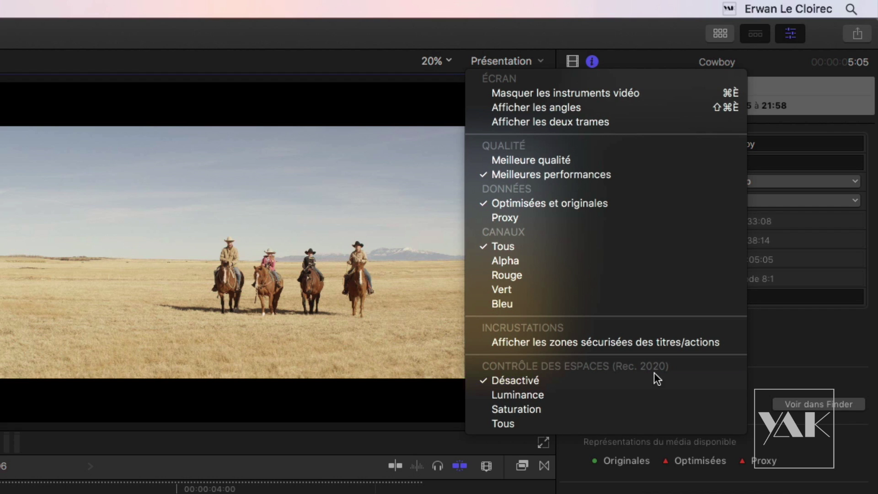
pyautogui.click(518, 394)
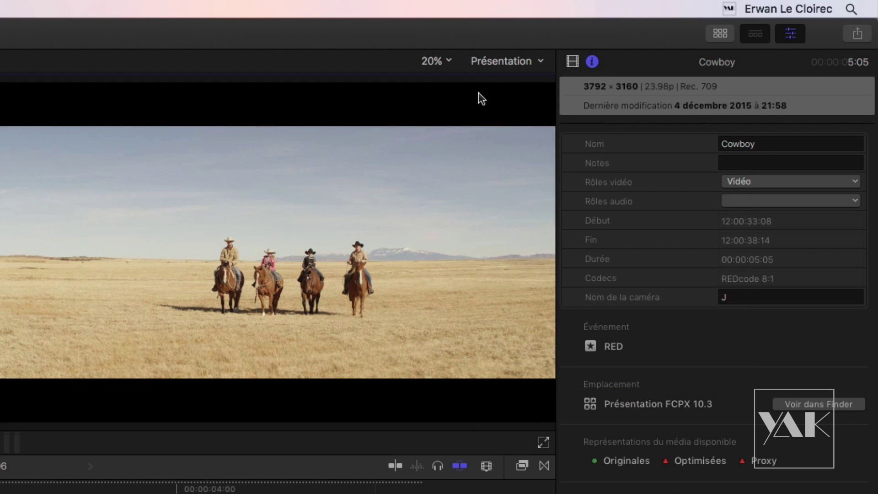
# Try the viewer's Rec. 2020 range check on Saturation and switch it to Tous.
pyautogui.click(518, 61)
pyautogui.click(546, 409)
pyautogui.click(492, 59)
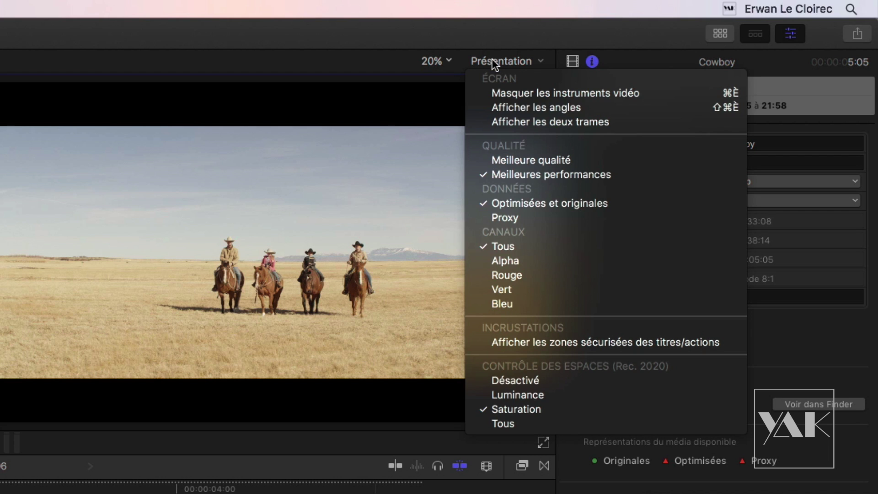
pyautogui.click(532, 420)
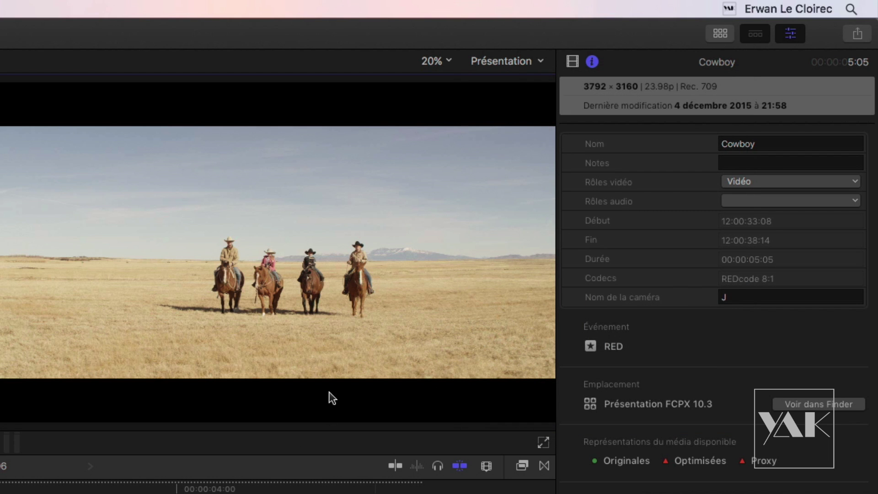
# Test a global exposure of 27% on the Cowboy clip in the colour board and bring it back down to -3%.
pyautogui.press('super+6')
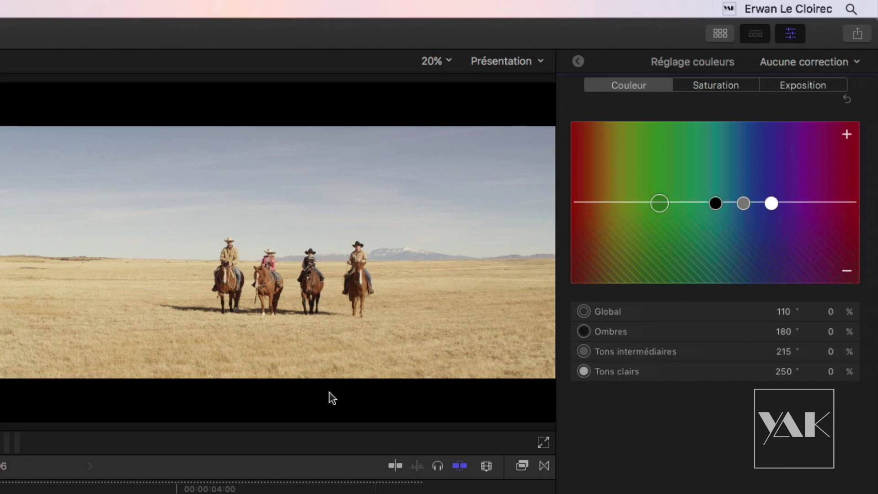
pyautogui.click(799, 89)
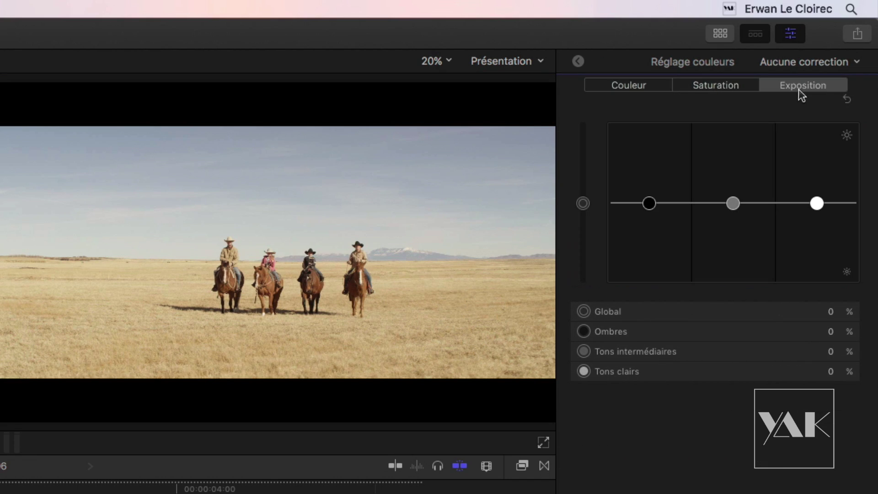
pyautogui.moveTo(583, 203); pyautogui.dragTo(587, 184)
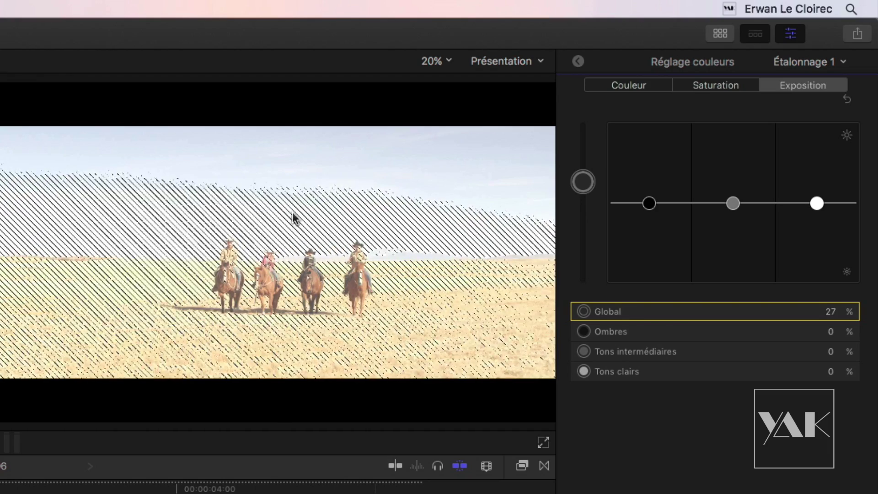
pyautogui.moveTo(583, 188)
pyautogui.mouseDown()
pyautogui.moveTo(585, 229)
pyautogui.moveTo(582, 200)
pyautogui.mouseUp()
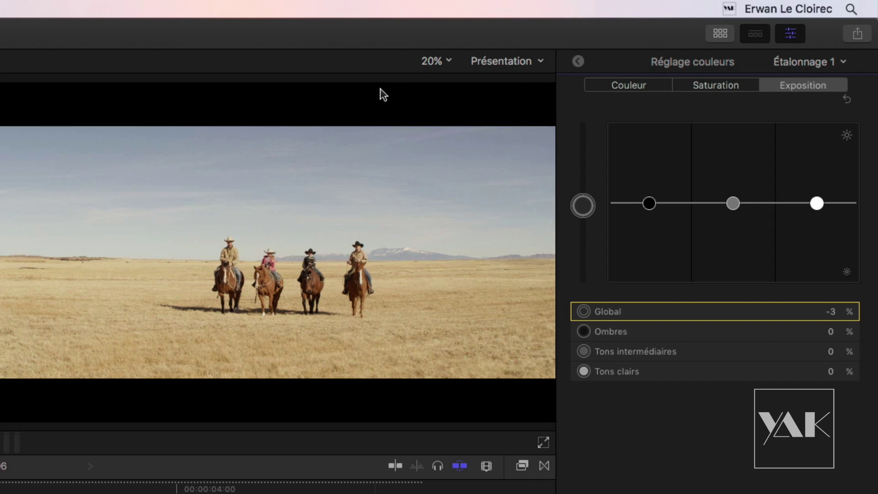
pyautogui.click(511, 66)
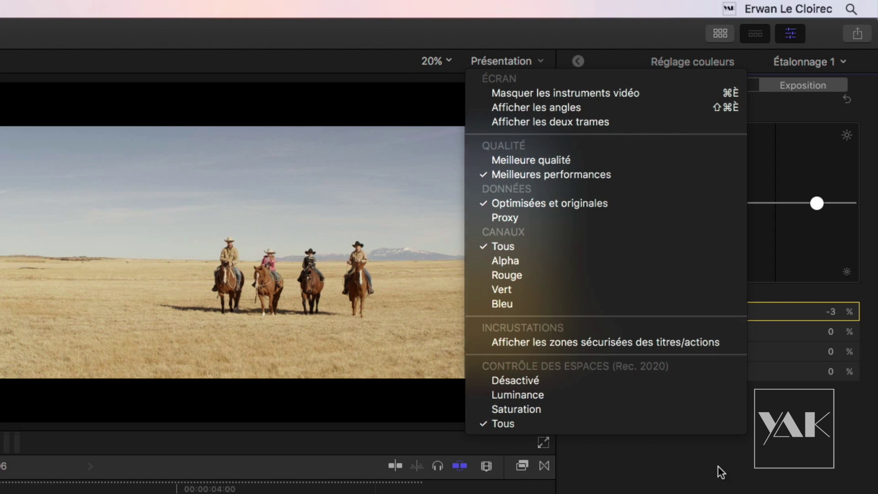
pyautogui.click(720, 471)
# Test the Cowboy clip's global saturation at 100% and reduce it to 2%.
pyautogui.click(706, 85)
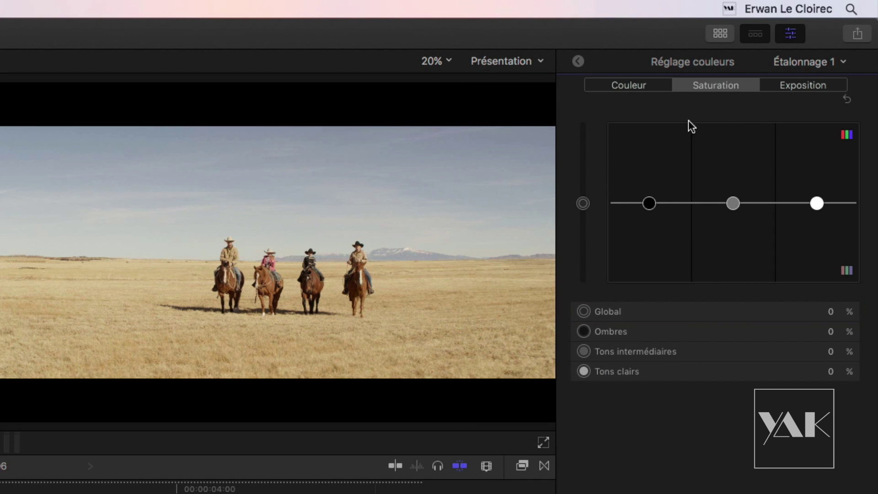
pyautogui.moveTo(582, 203); pyautogui.dragTo(578, 51)
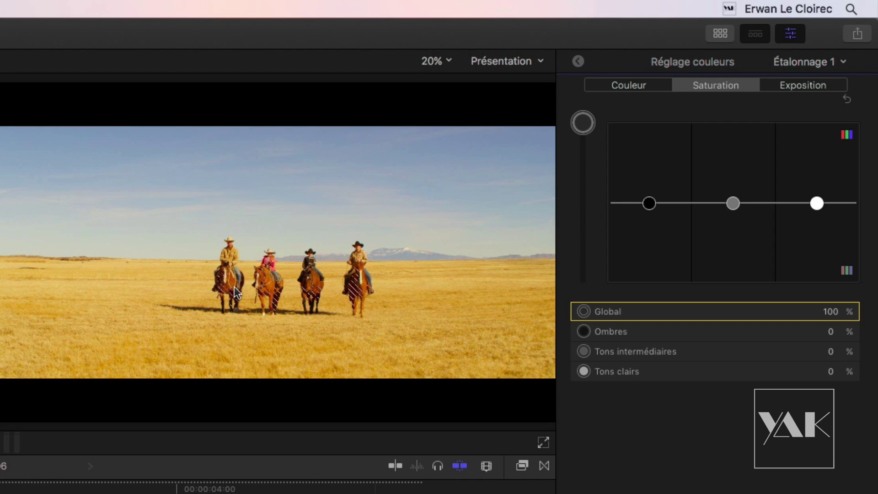
pyautogui.moveTo(590, 152); pyautogui.dragTo(588, 206)
# Set the viewer's Contrôle des espaces (Rec. 2020) range check to Désactivé.
pyautogui.click(506, 62)
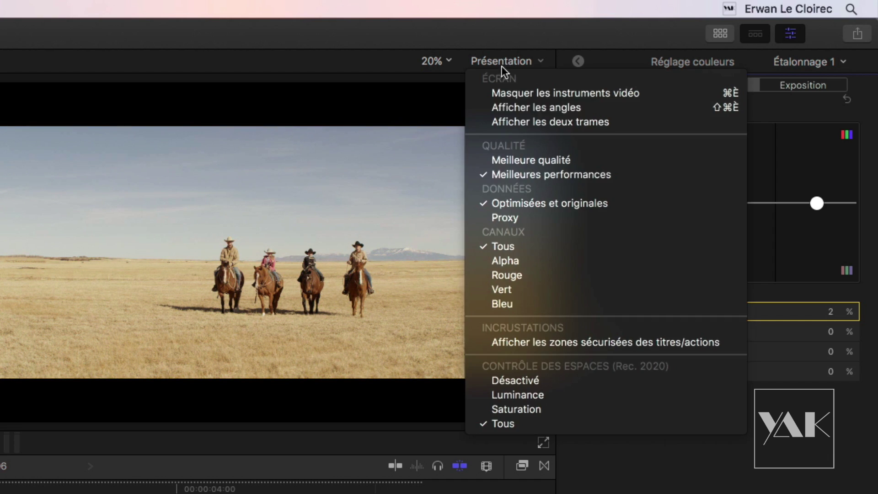
pyautogui.click(479, 380)
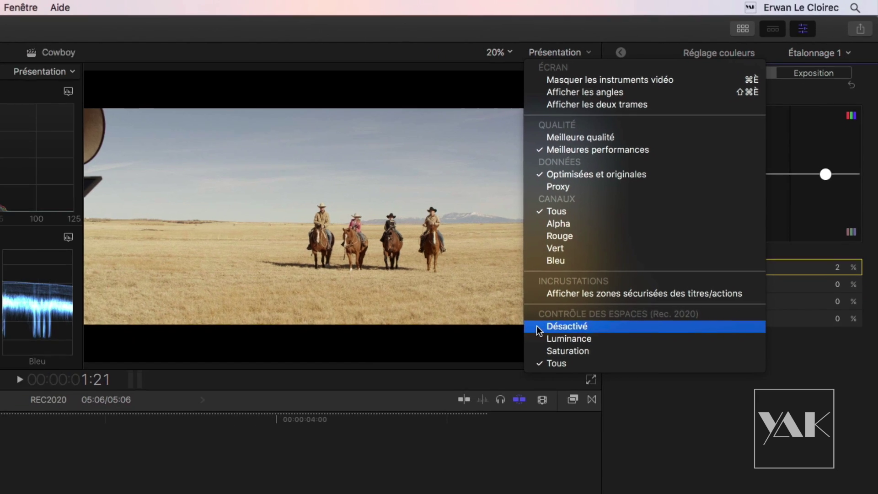
pyautogui.click(479, 380)
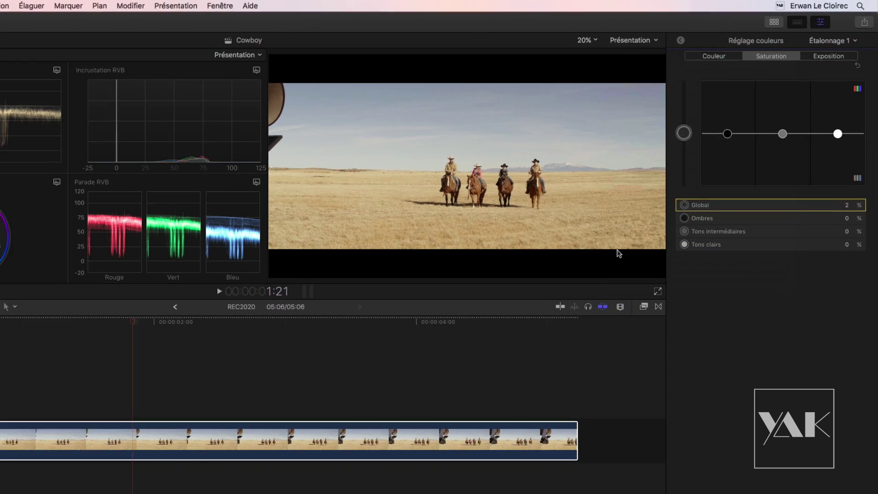
# Find the Broadcast Safe effect by searching the effects for "safe" and apply it to the Cowboy clip.
pyautogui.moveTo(346, 281)
pyautogui.mouseDown()
pyautogui.moveTo(461, 281)
pyautogui.moveTo(345, 281)
pyautogui.mouseUp()
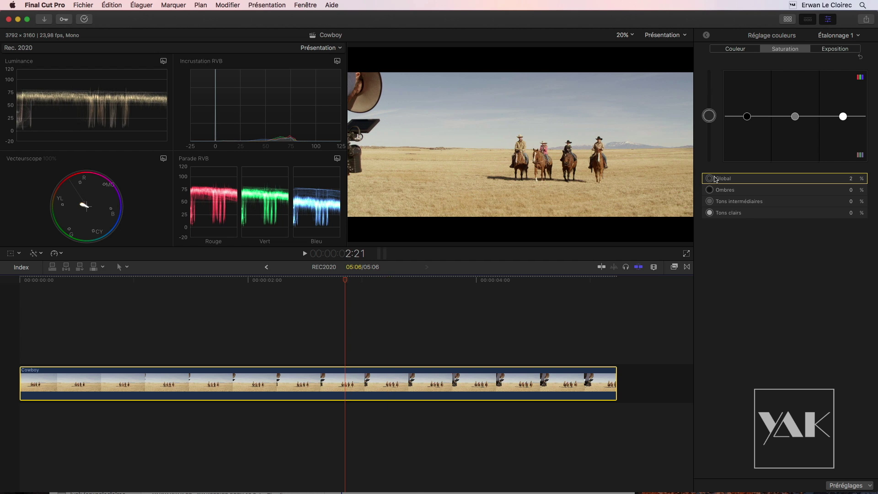
pyautogui.doubleClick(771, 36)
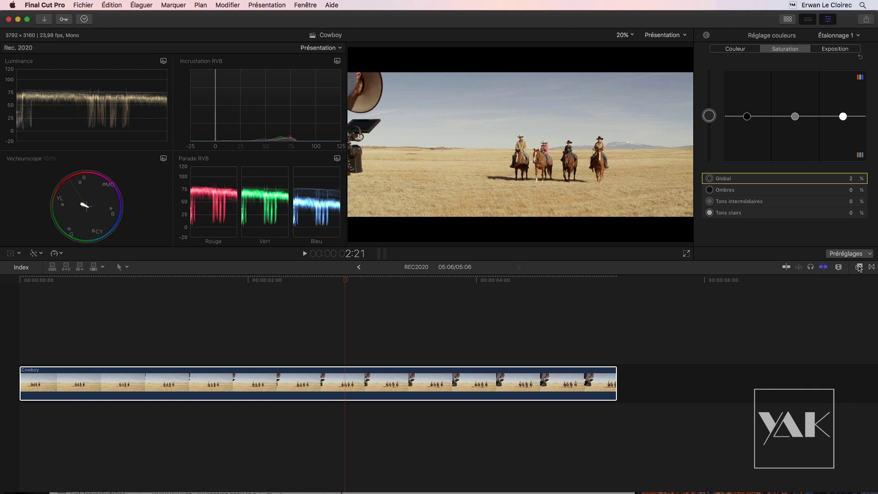
pyautogui.click(859, 268)
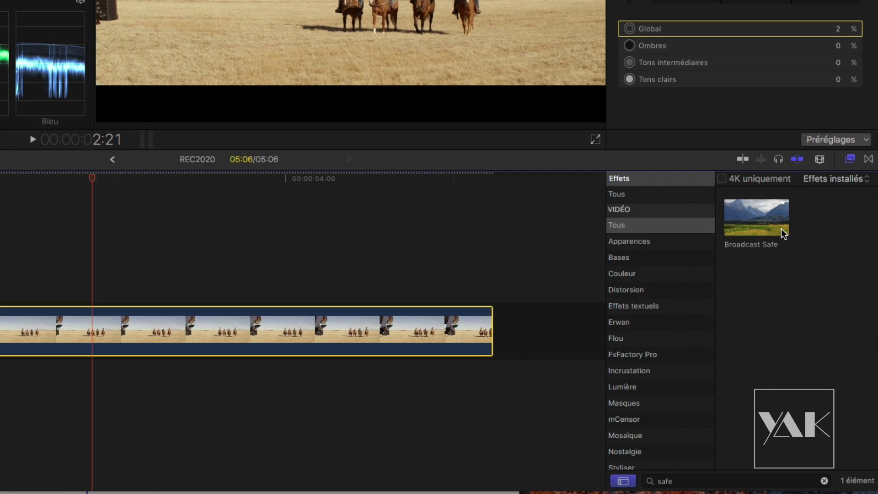
pyautogui.moveTo(759, 222); pyautogui.dragTo(185, 344)
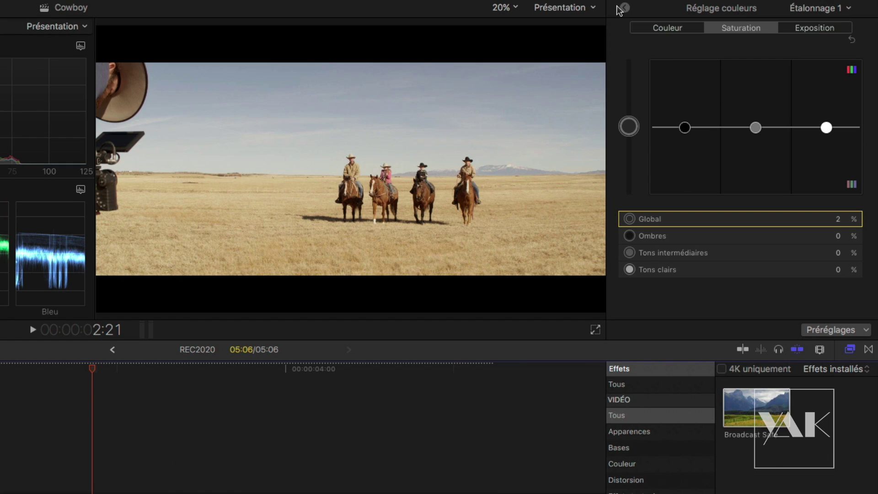
# Set the Broadcast Safe effect's Color Space on the Cowboy clip to Rec. 2020.
pyautogui.click(624, 37)
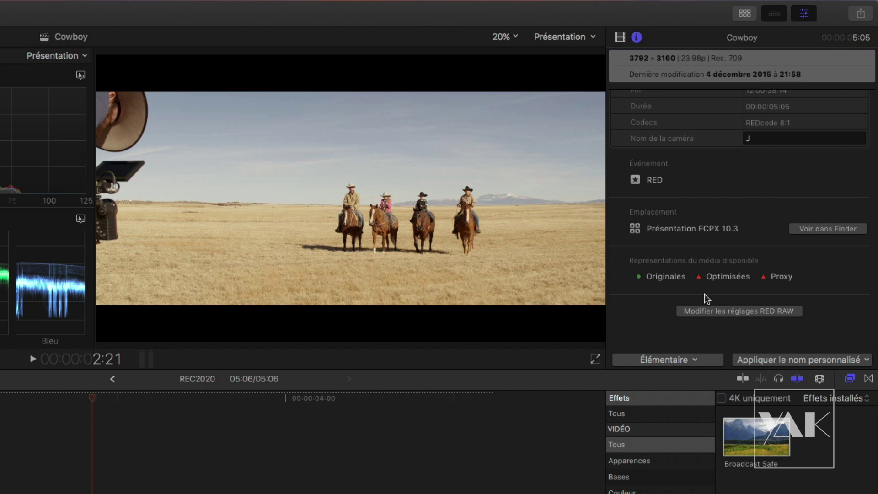
pyautogui.click(620, 37)
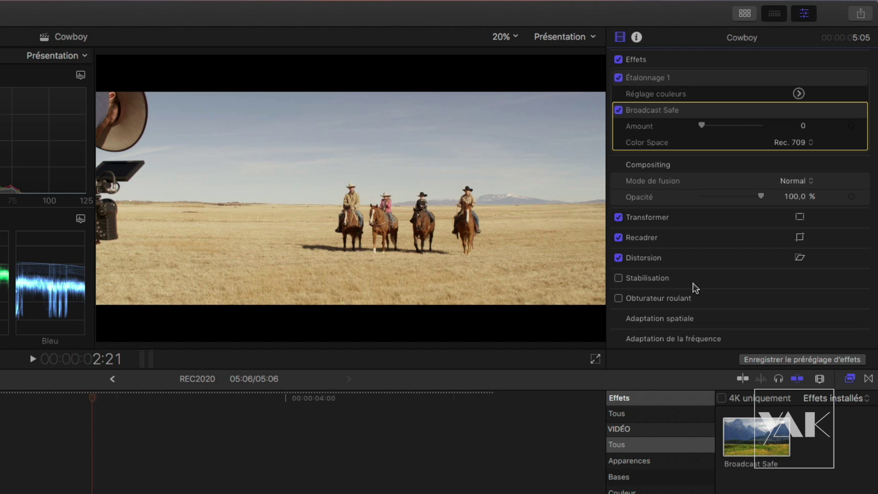
pyautogui.click(796, 143)
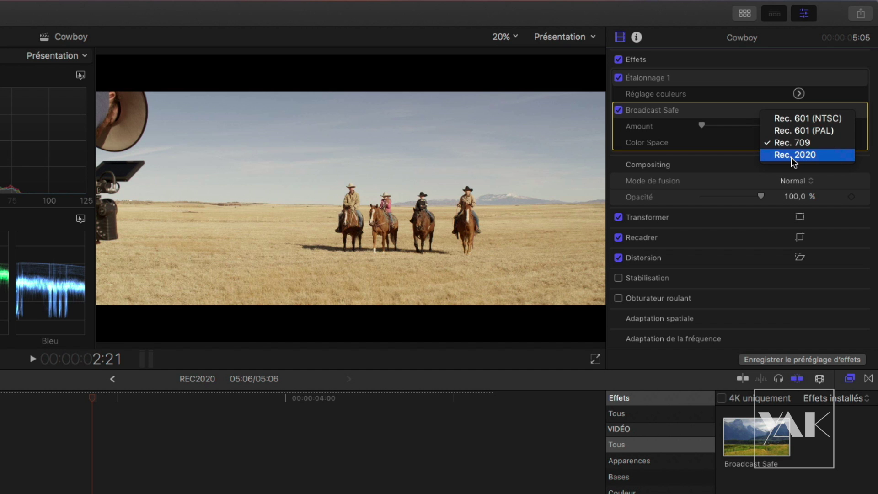
pyautogui.click(793, 155)
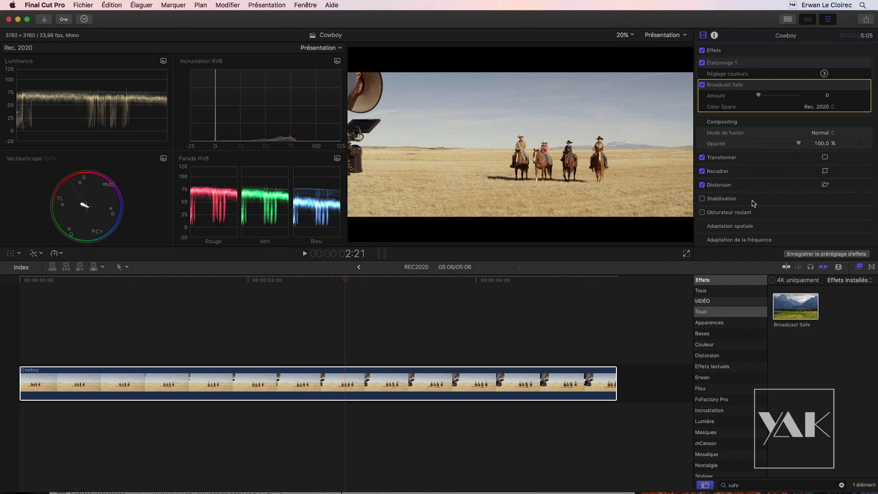
pyautogui.click(341, 281)
pyautogui.moveTo(359, 287); pyautogui.dragTo(373, 296)
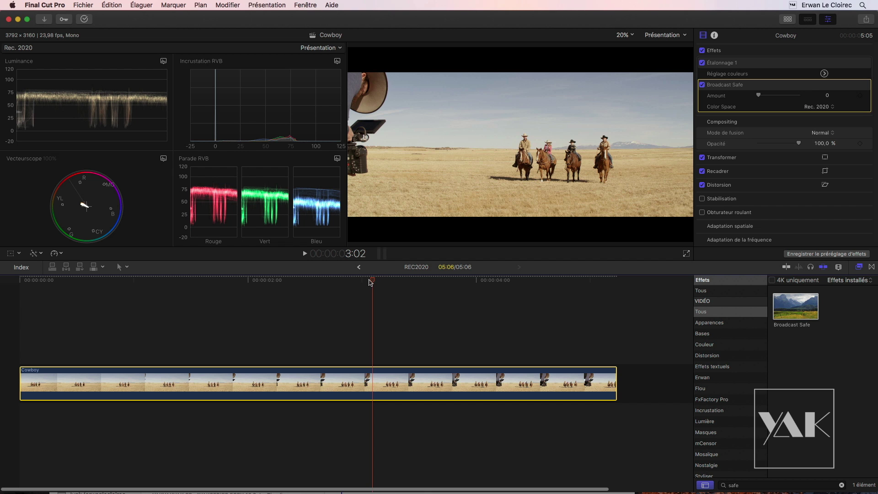
pyautogui.moveTo(371, 282); pyautogui.dragTo(442, 294)
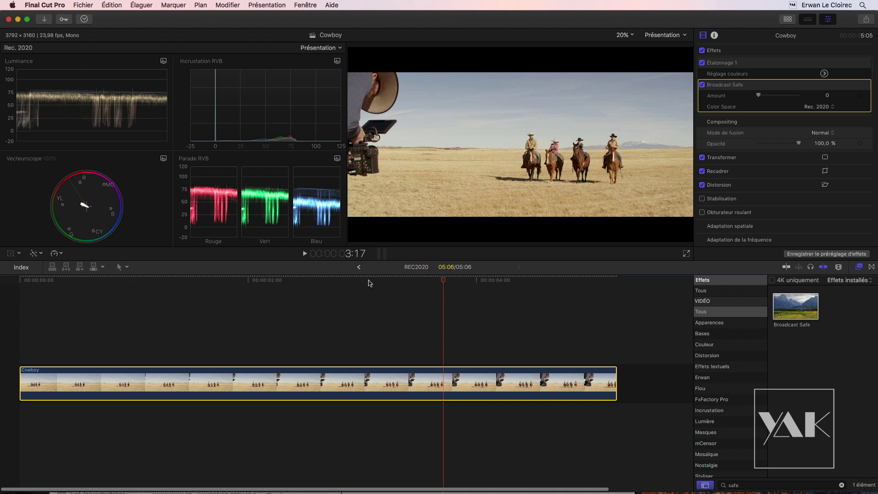
pyautogui.moveTo(424, 281); pyautogui.dragTo(385, 318)
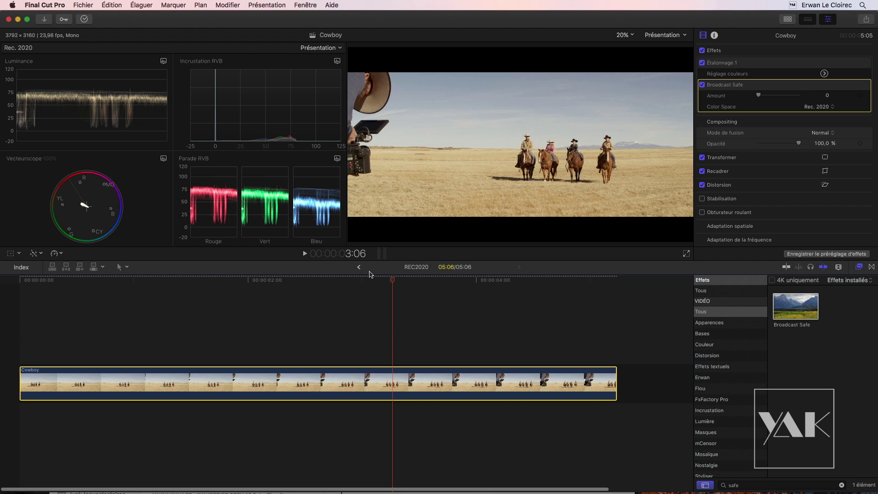
# Return to the Transition Flux project and move its playhead to 23:18.
pyautogui.click(359, 269)
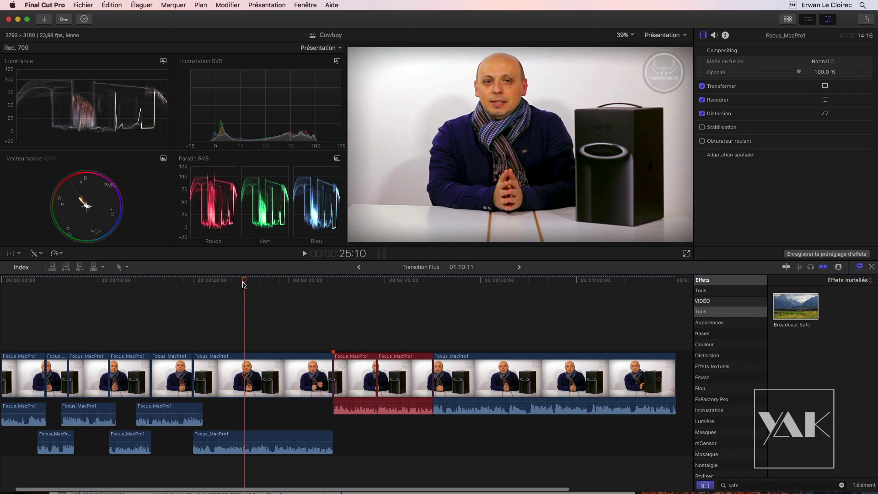
pyautogui.moveTo(245, 284)
pyautogui.mouseDown()
pyautogui.moveTo(236, 284)
pyautogui.moveTo(290, 288)
pyautogui.moveTo(215, 284)
pyautogui.moveTo(275, 284)
pyautogui.moveTo(253, 285)
pyautogui.mouseUp()
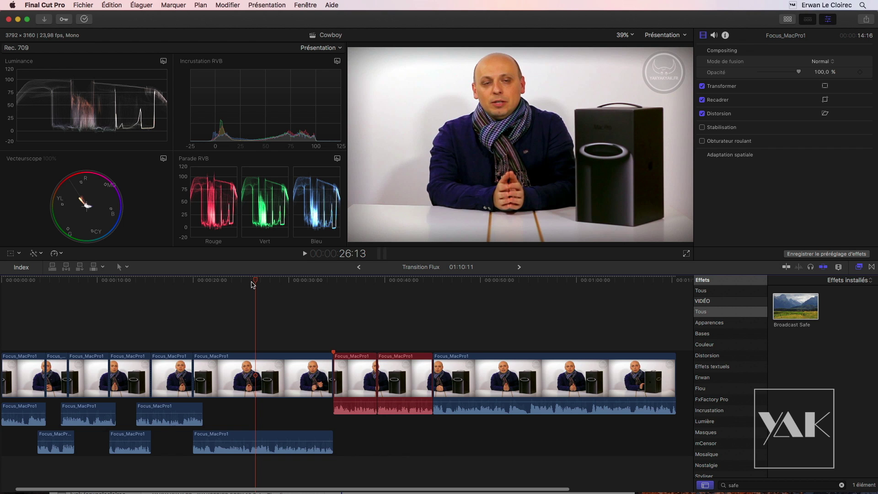
pyautogui.moveTo(256, 282); pyautogui.dragTo(233, 314)
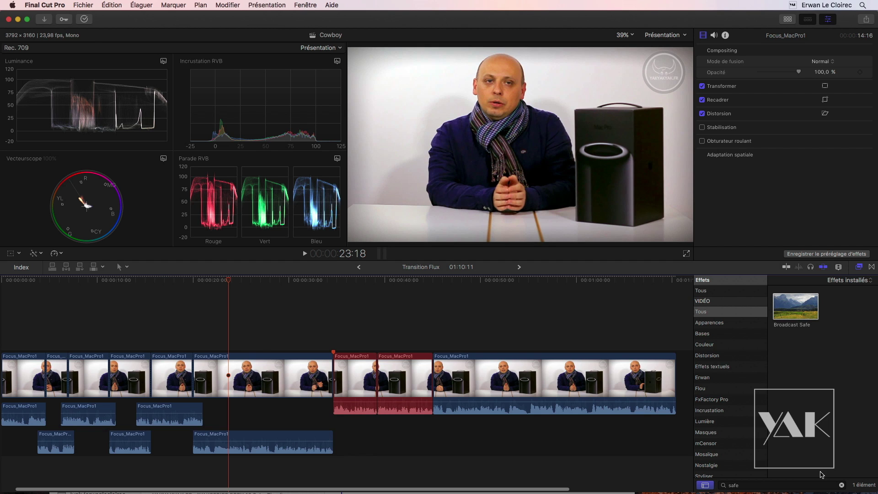
# Replace the effects search with "timecode" and apply the Timecode effect to the Focus_MacPro1 clip under the playhead.
pyautogui.click(831, 489)
pyautogui.click(841, 485)
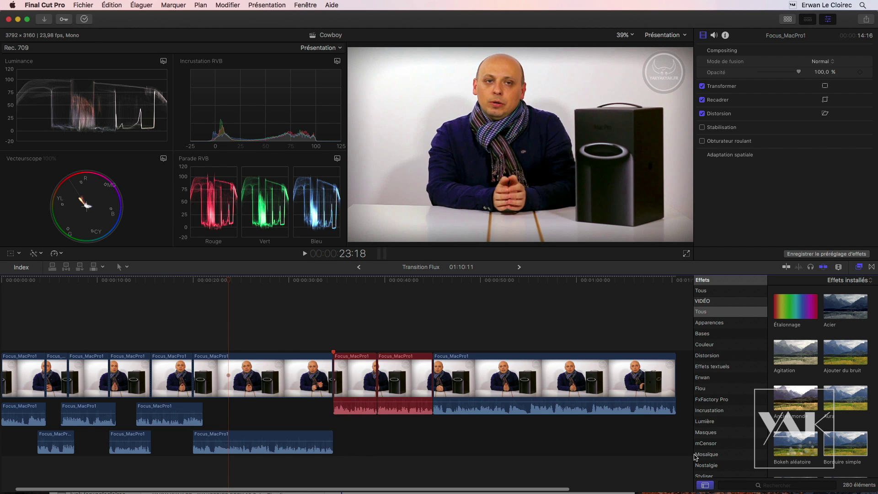
pyautogui.click(772, 486)
pyautogui.write('timecode')
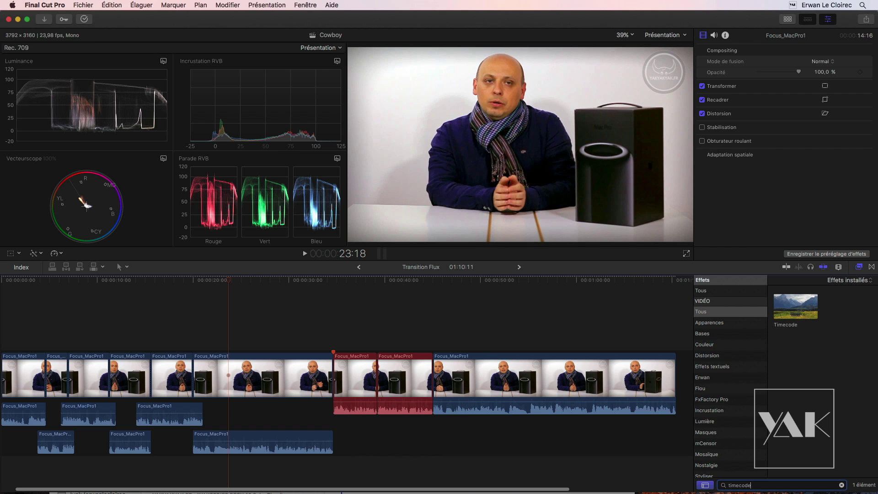
pyautogui.click(797, 309)
pyautogui.moveTo(797, 309); pyautogui.dragTo(270, 372)
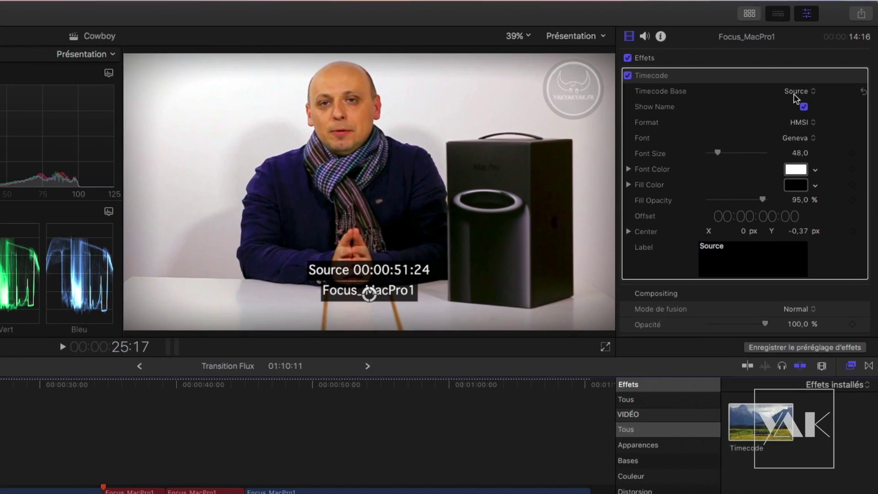
# Try Projet as the Timecode effect's Timecode Base and set it back to Source.
pyautogui.click(794, 93)
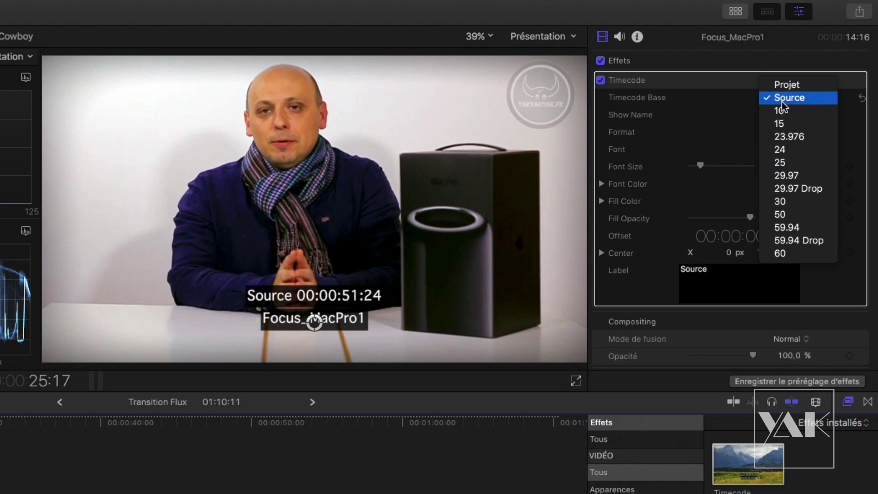
pyautogui.click(787, 86)
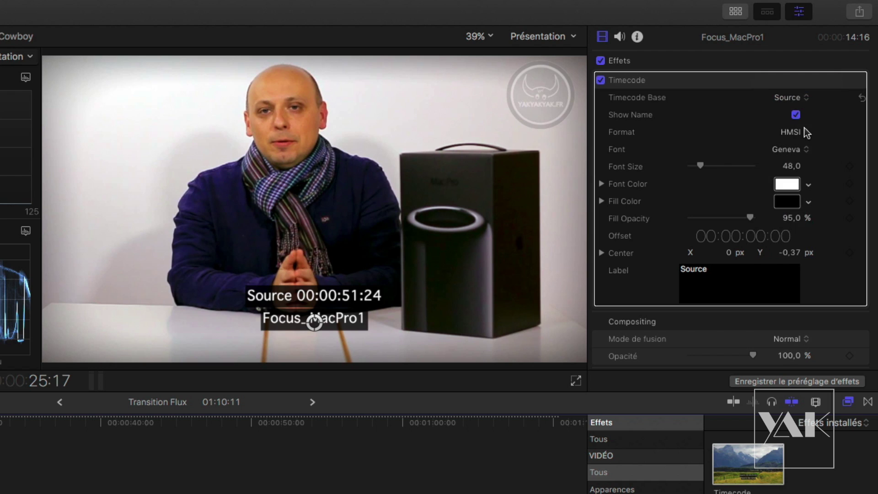
pyautogui.click(794, 97)
pyautogui.click(784, 106)
# Hide the clip name in the Timecode overlay, and try the Images format before returning it to HMSI.
pyautogui.click(796, 115)
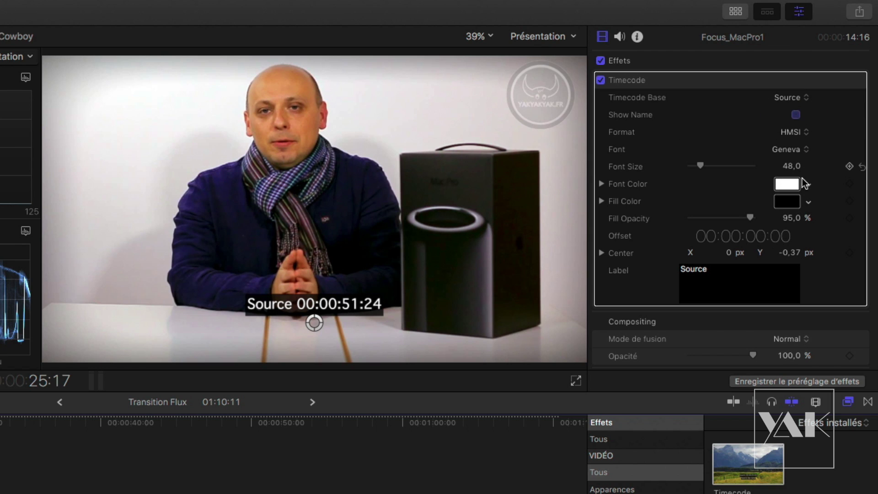
pyautogui.click(793, 132)
pyautogui.click(791, 159)
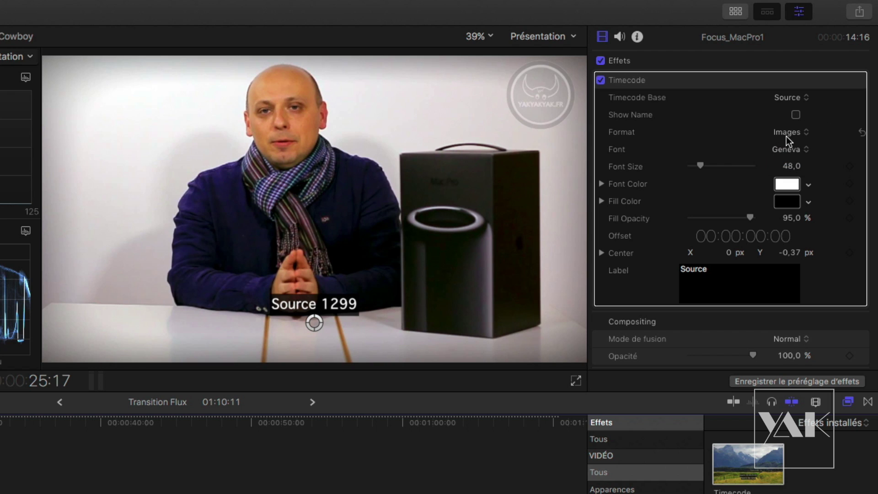
pyautogui.click(789, 136)
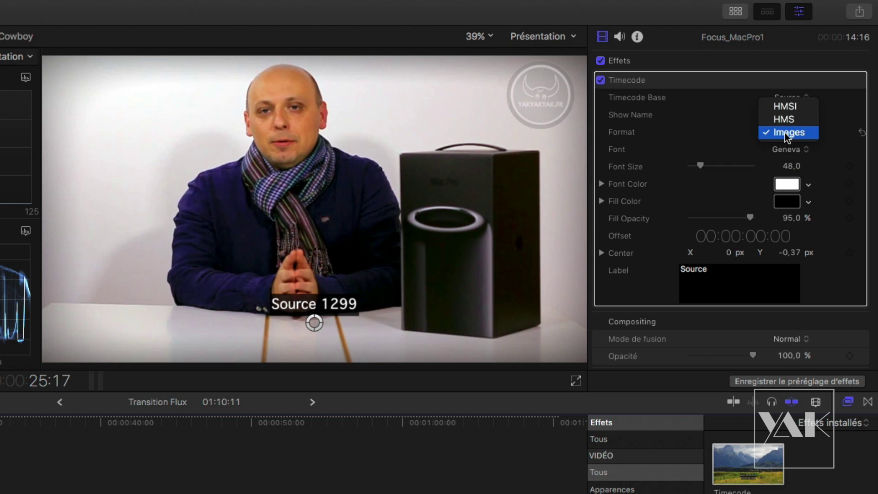
pyautogui.click(783, 108)
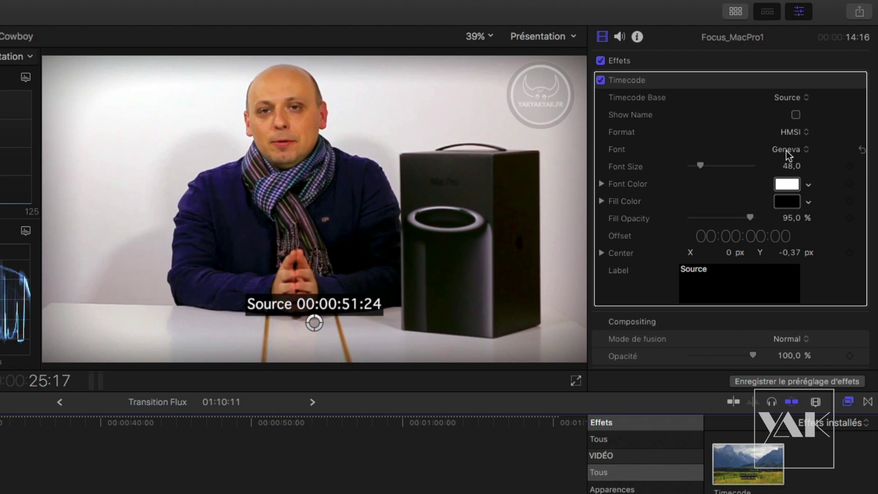
# Enlarge the Timecode overlay's font to about 97.62 and replace its label with "YAKSERIES".
pyautogui.moveTo(701, 166); pyautogui.dragTo(718, 171)
pyautogui.click(711, 280)
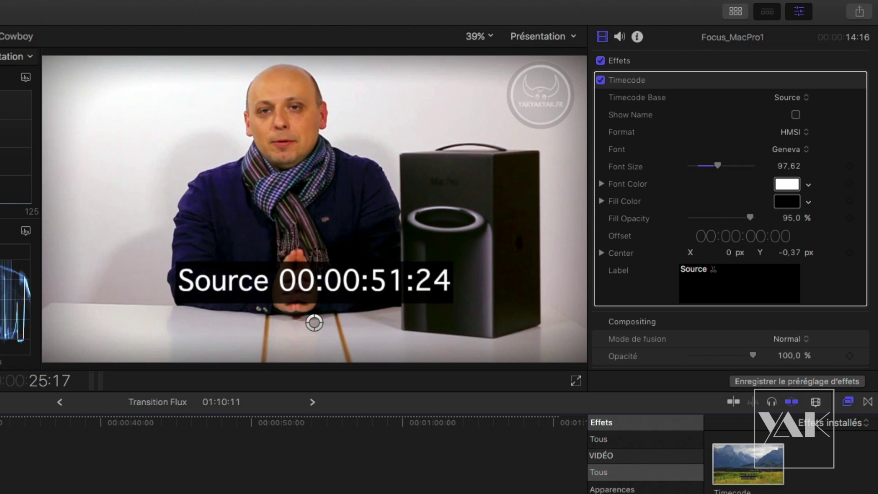
pyautogui.press('super+a')
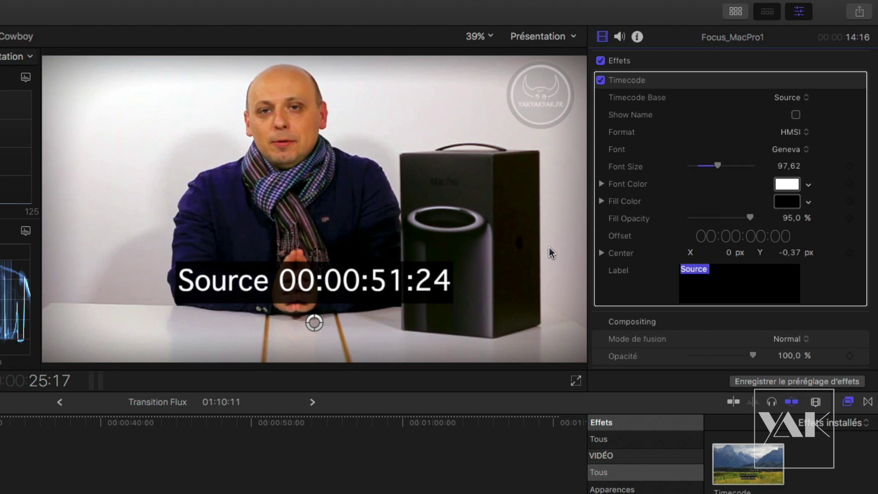
pyautogui.write('YAKSERIES')
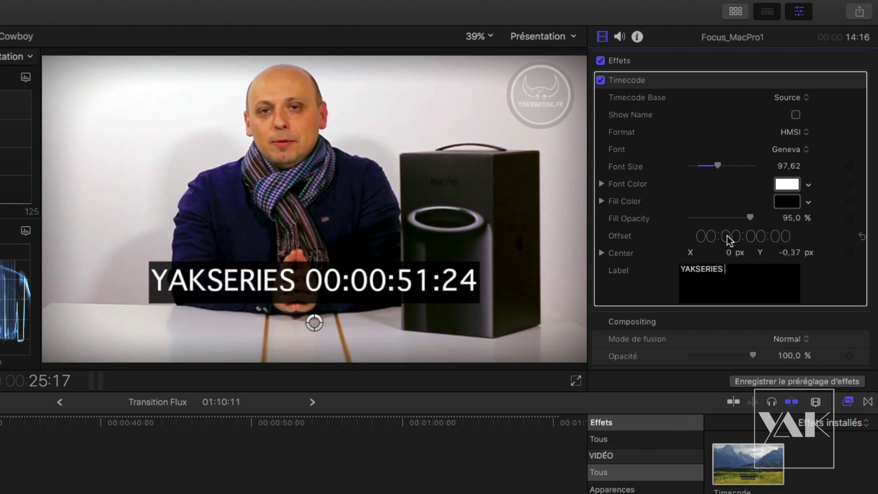
# Set the Timecode effect's Offset to one hour.
pyautogui.click(708, 237)
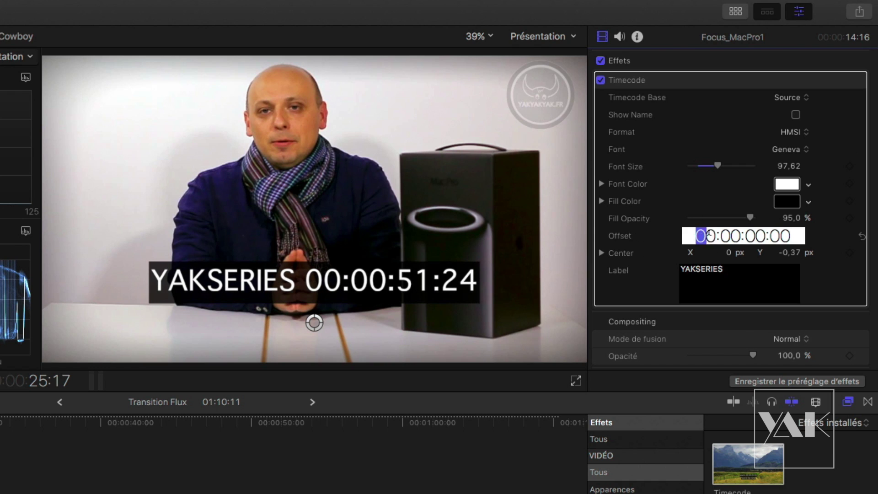
pyautogui.click(712, 235)
pyautogui.write('1')
pyautogui.press('Return')
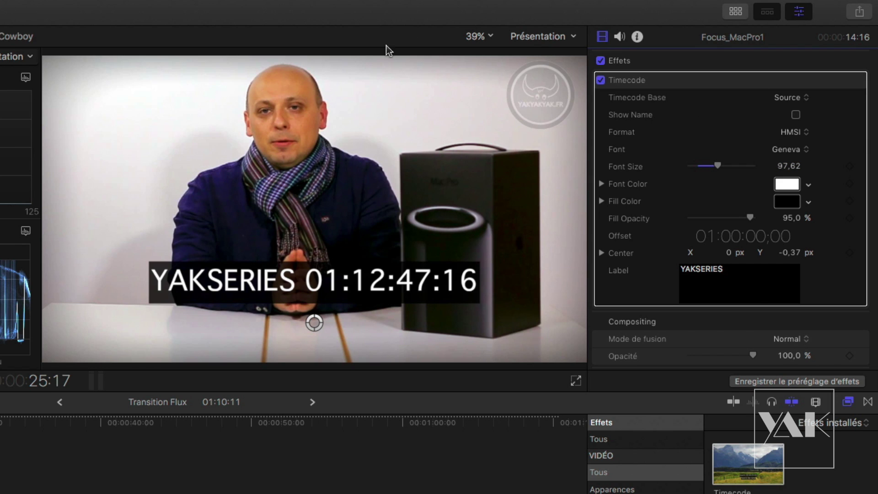
# Hide the video scopes in the viewer and show the media browser again.
pyautogui.click(572, 39)
pyautogui.click(566, 65)
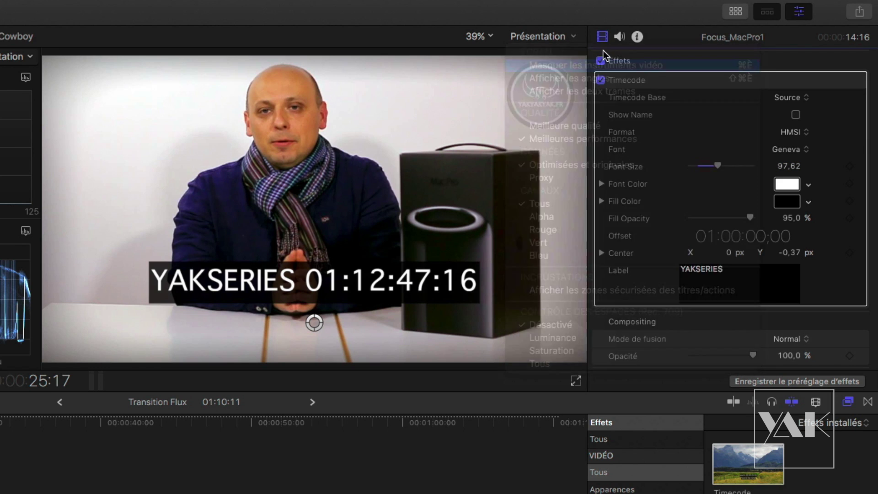
pyautogui.click(734, 11)
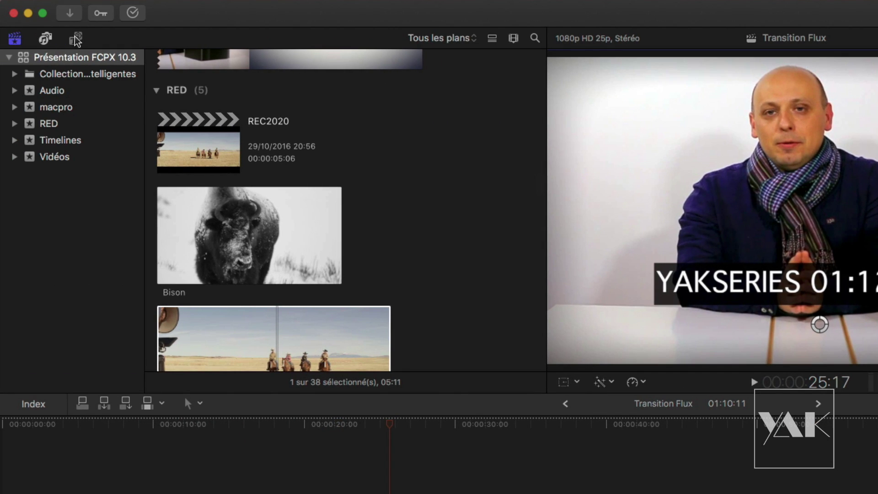
# Search the installed generators for "timecode".
pyautogui.click(74, 39)
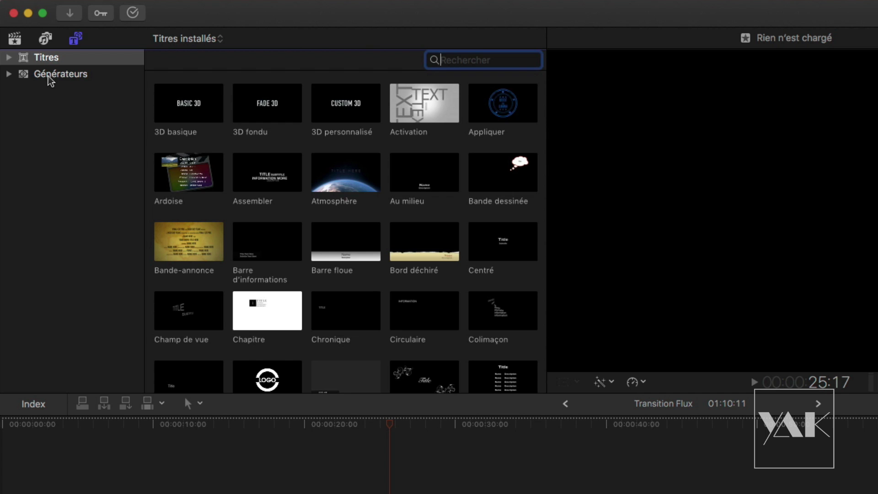
pyautogui.click(51, 76)
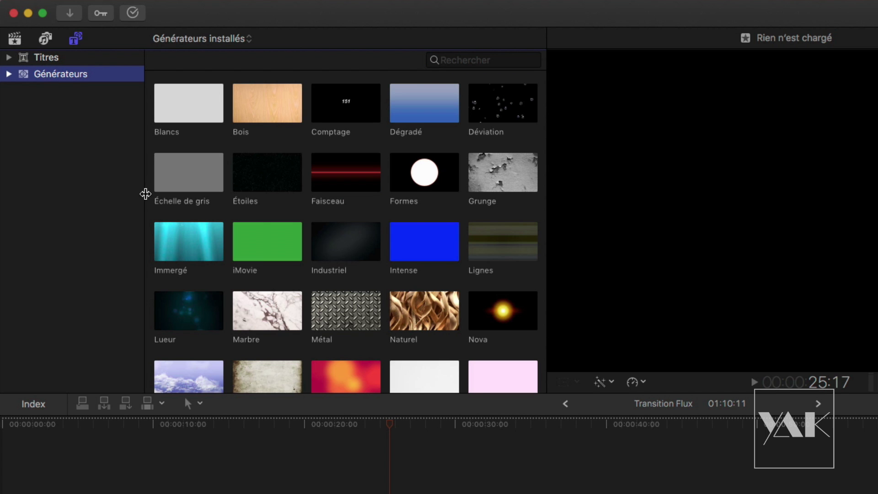
pyautogui.click(480, 59)
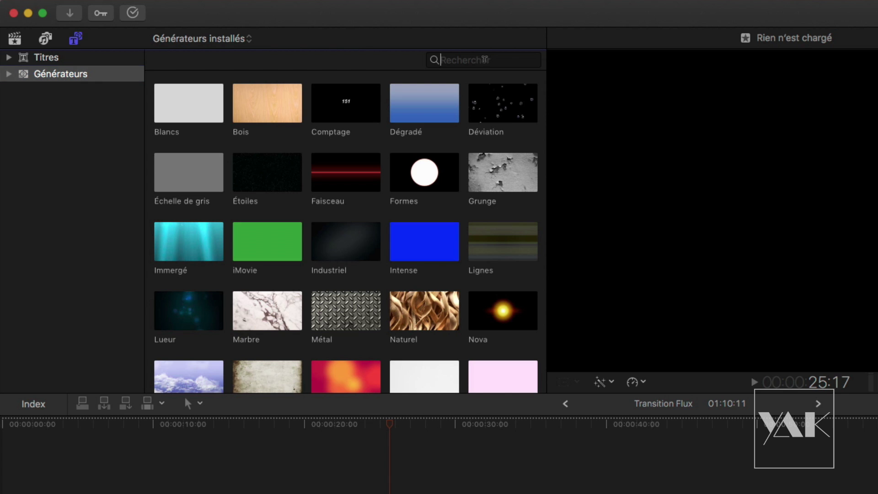
pyautogui.write('timecode')
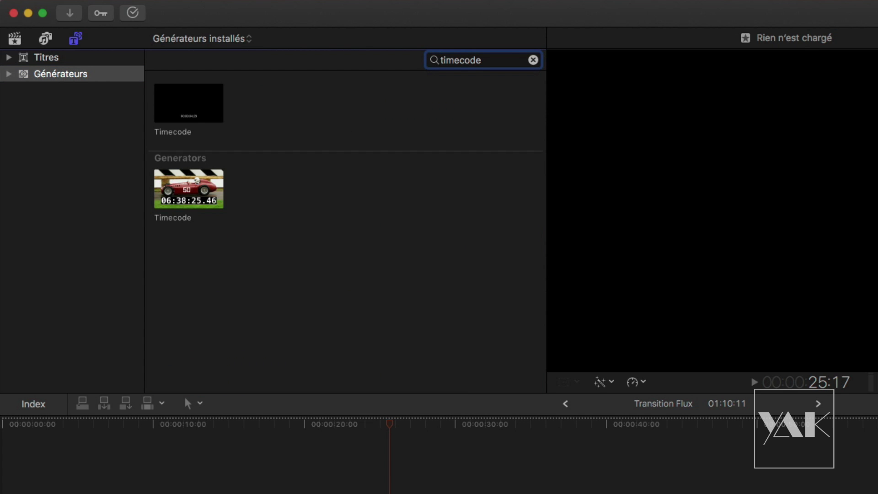
# Place the first Timecode generator above the last Focus_MacPro1 clip and preview it with the playhead at 57:12.
pyautogui.click(204, 101)
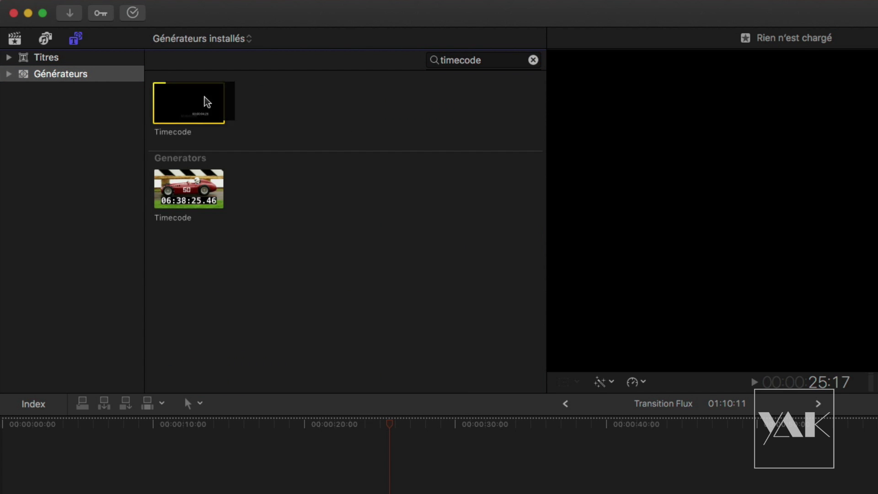
pyautogui.moveTo(202, 118); pyautogui.dragTo(813, 485)
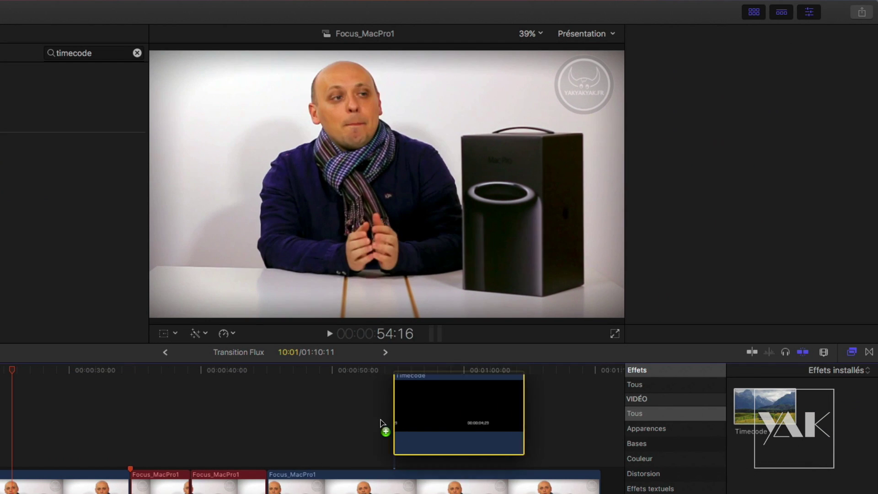
pyautogui.moveTo(384, 424); pyautogui.dragTo(369, 435)
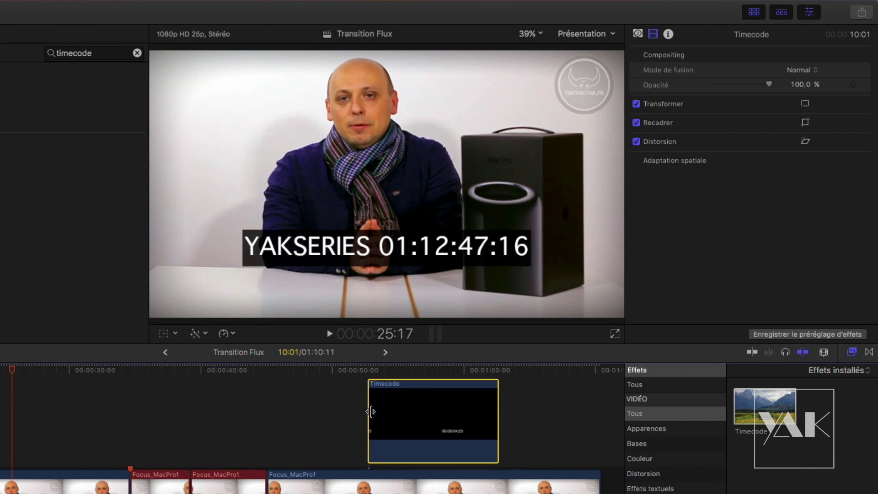
pyautogui.click(431, 370)
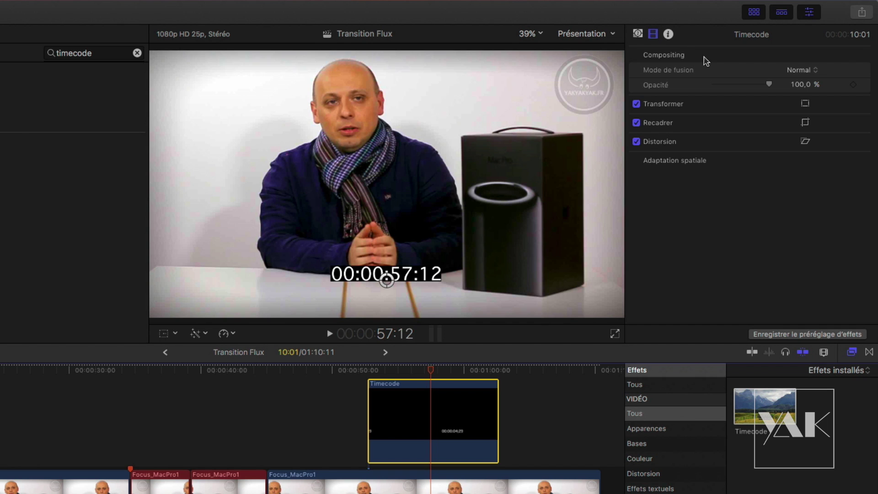
# Show the Timecode generator's published parameters, preview it at 56:12, and delete it from the timeline.
pyautogui.click(638, 34)
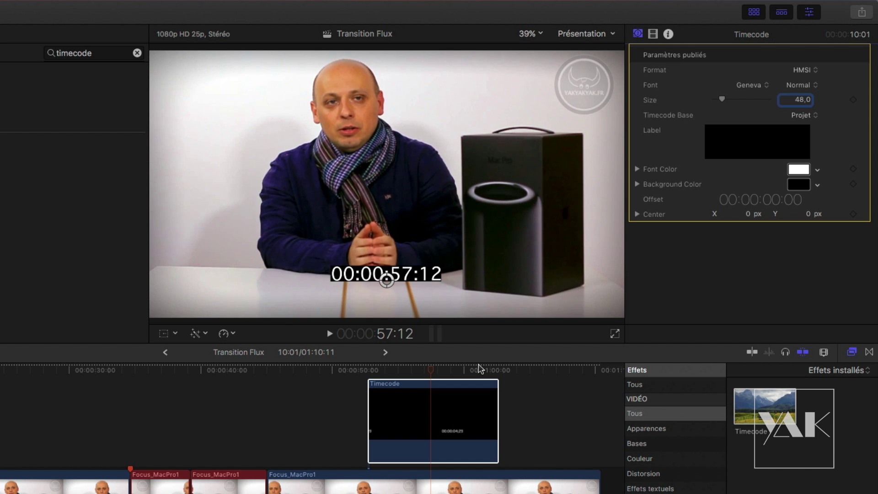
pyautogui.moveTo(431, 371)
pyautogui.mouseDown()
pyautogui.moveTo(387, 371)
pyautogui.moveTo(420, 371)
pyautogui.mouseUp()
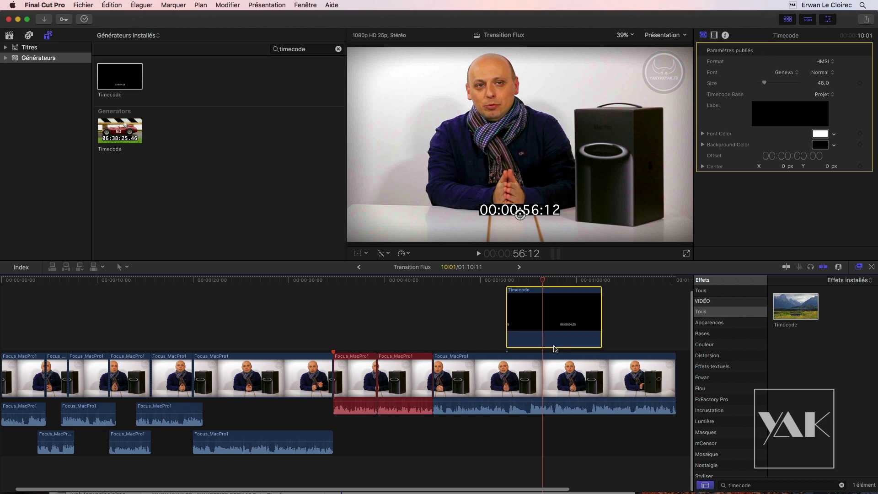
pyautogui.press('Delete')
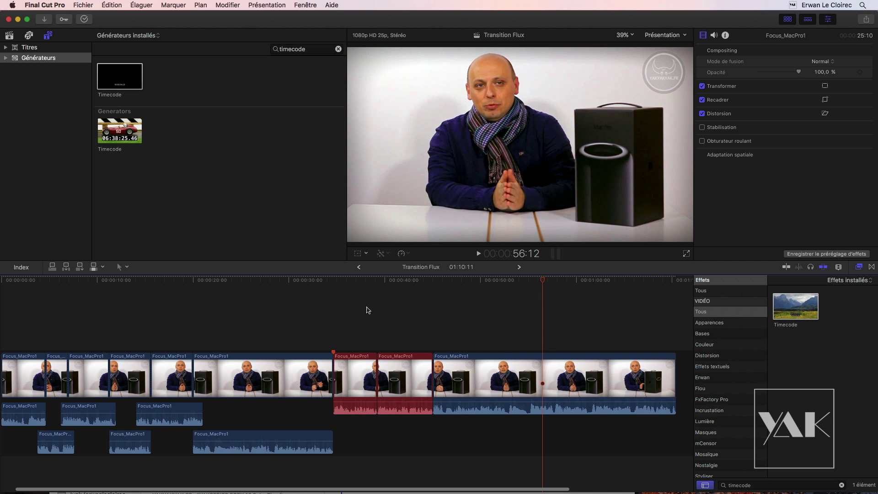
# Take the 00:00:55:00 timecode from the script in Notes and move the Final Cut Pro playhead to it.
pyautogui.moveTo(531, 284); pyautogui.dragTo(526, 302)
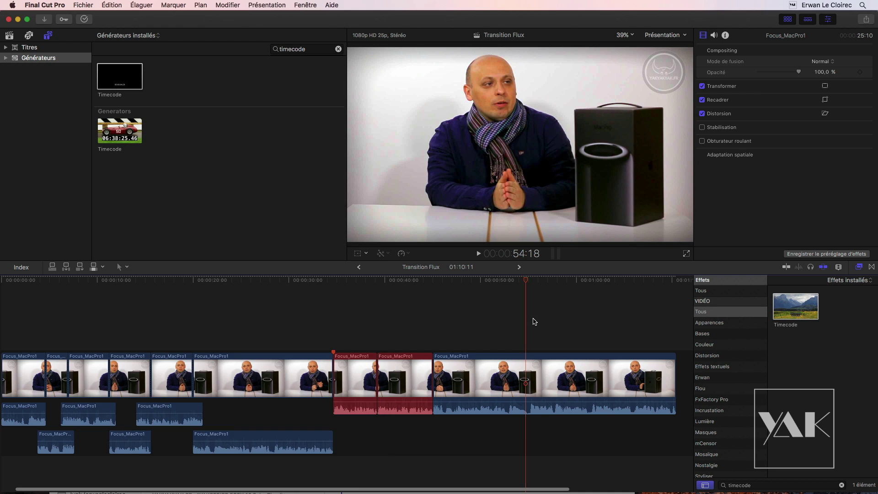
pyautogui.press('super+Tab')
pyautogui.moveTo(294, 143); pyautogui.dragTo(223, 95)
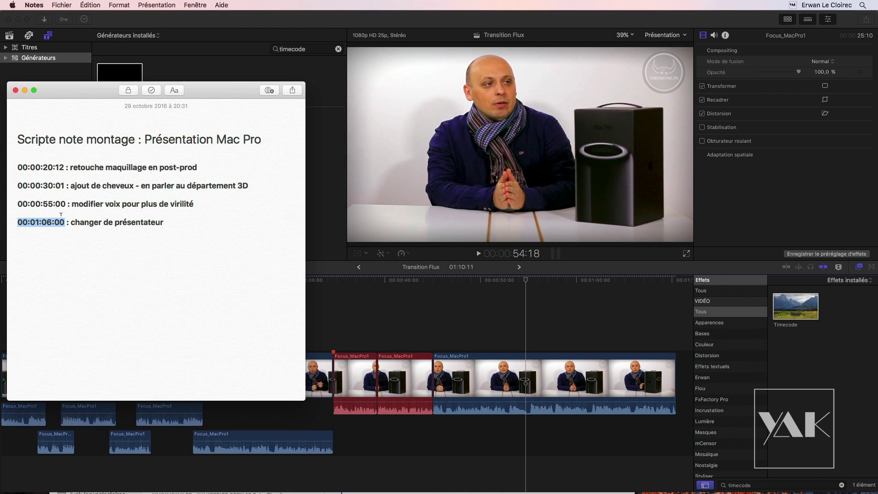
pyautogui.click(53, 203)
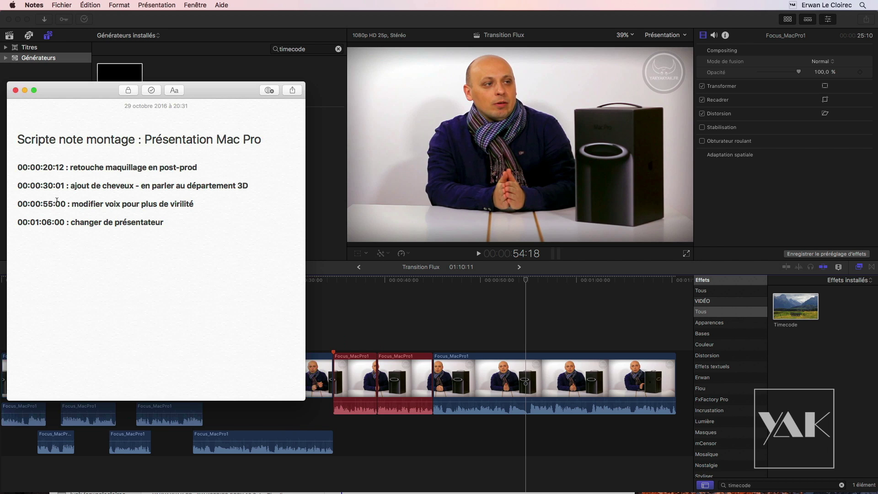
pyautogui.moveTo(14, 201); pyautogui.dragTo(60, 201)
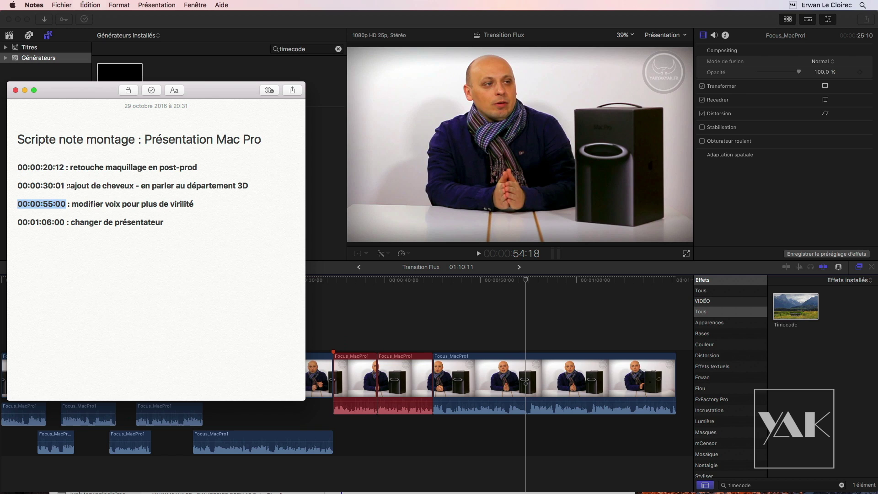
pyautogui.click(509, 255)
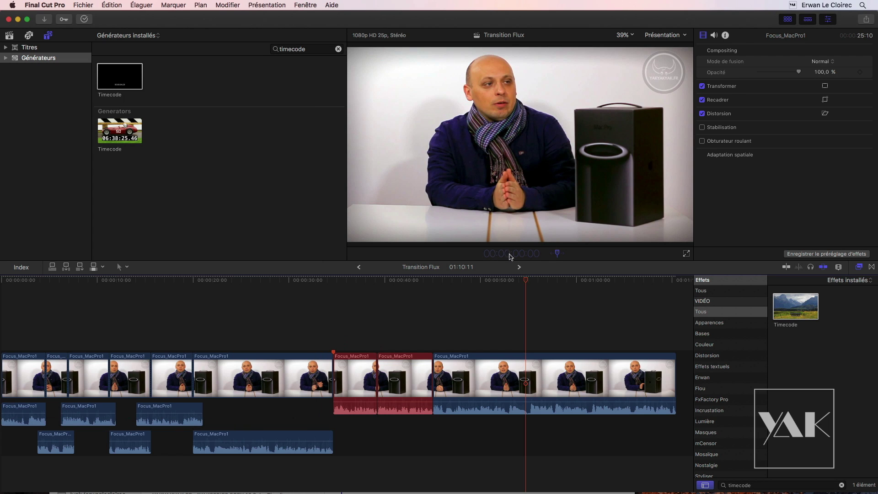
pyautogui.write('00:00:55:00')
pyautogui.press('Return')
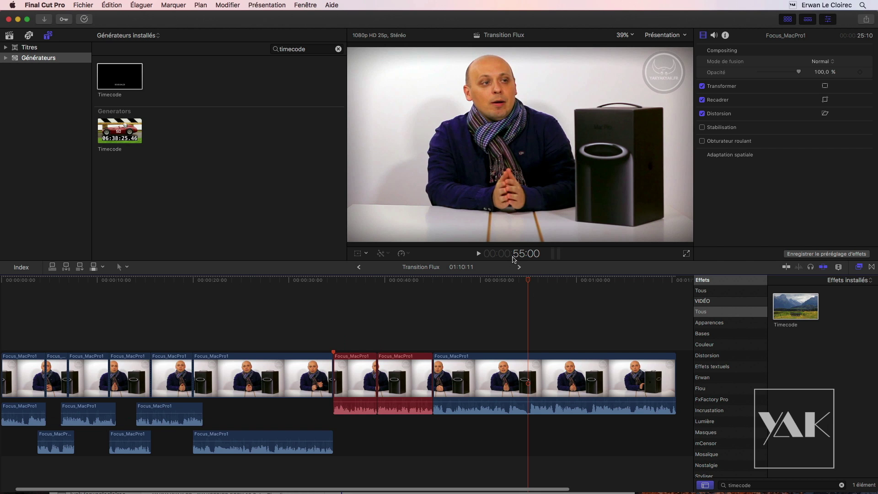
# Copy the 00:00:20:12 timecode from the script in Notes and paste it as the Final Cut Pro playhead position.
pyautogui.press('super+Tab')
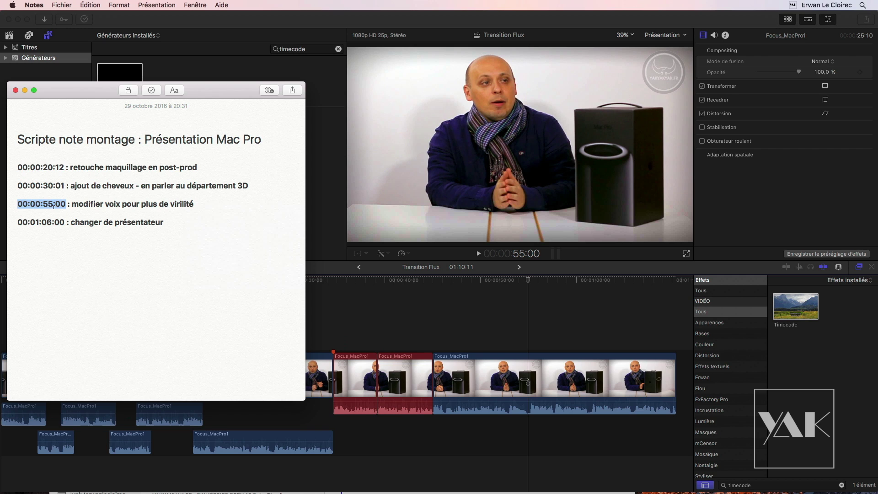
pyautogui.moveTo(18, 167); pyautogui.dragTo(64, 169)
pyautogui.press('super+c')
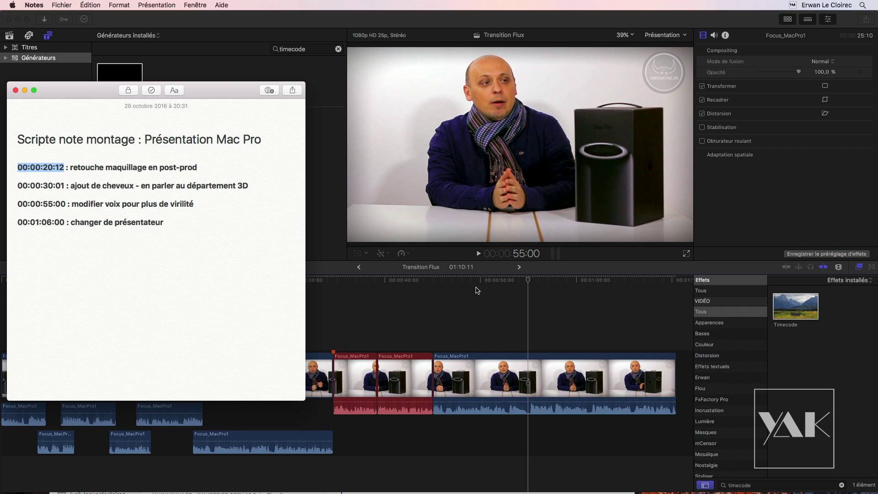
pyautogui.press('super+Tab')
pyautogui.click(511, 254)
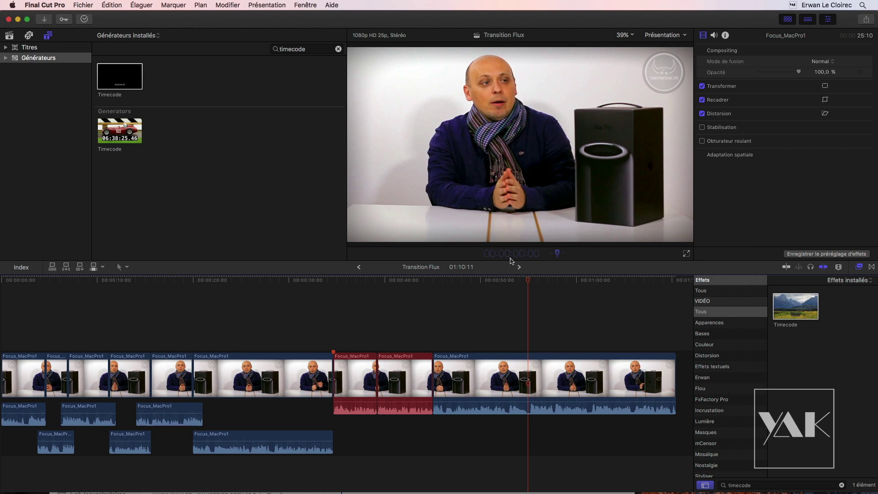
pyautogui.press('super+v')
pyautogui.press('Return')
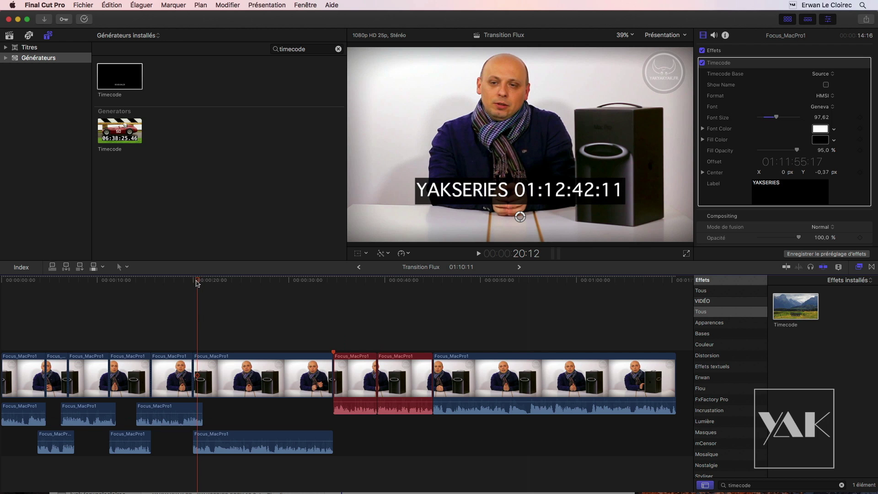
# Move the playhead to 26:11 and delete the Timecode effect from the Focus_MacPro1 clip under it.
pyautogui.moveTo(197, 283); pyautogui.dragTo(254, 293)
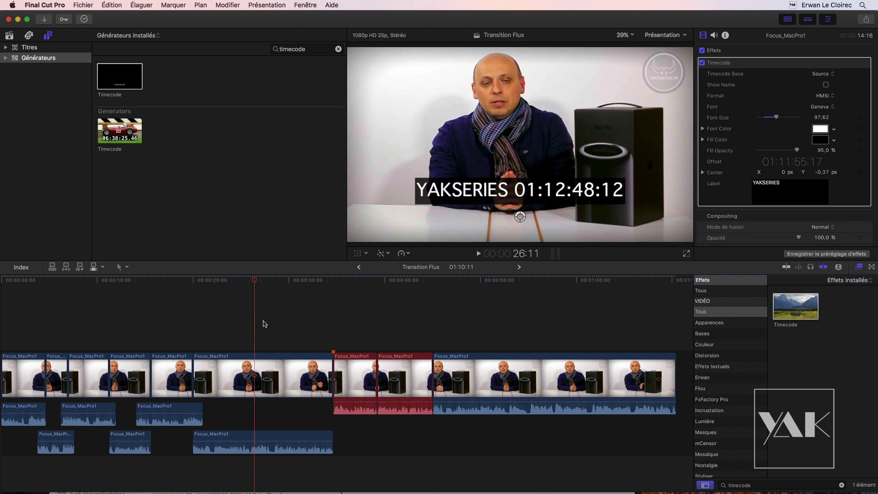
pyautogui.click(273, 362)
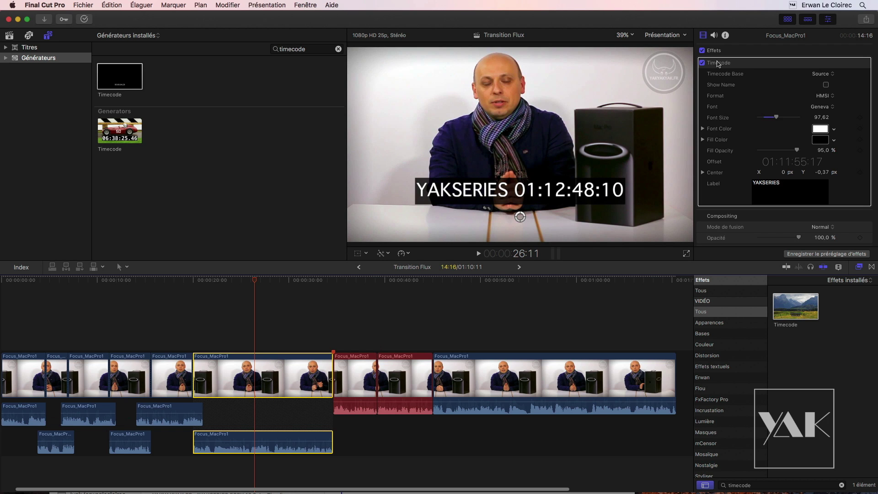
pyautogui.click(744, 76)
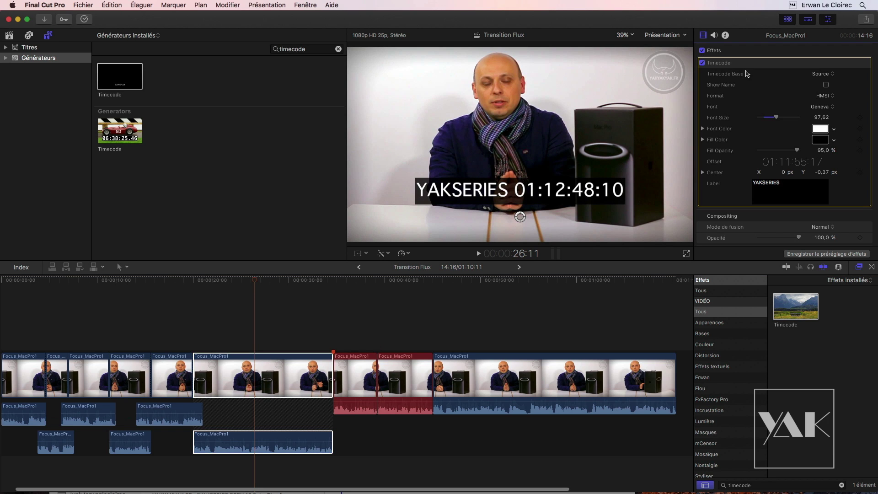
pyautogui.press('Delete')
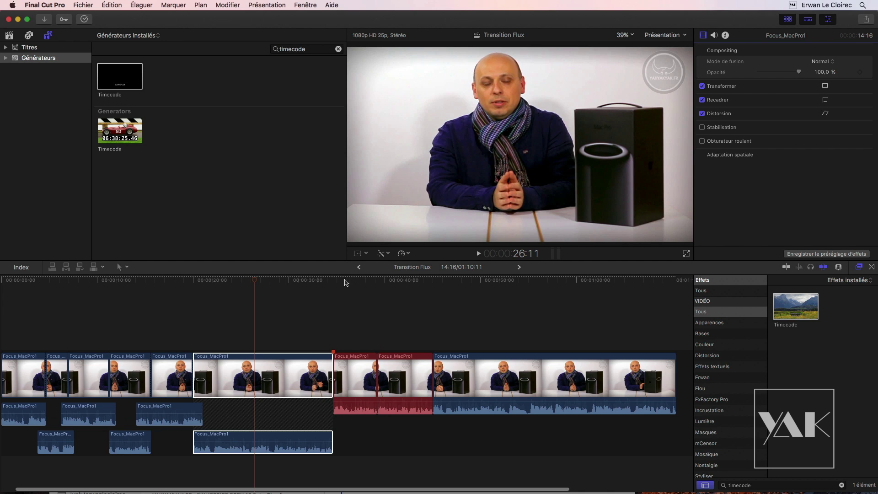
# Move the playhead to the edit point at 34:16, clear the effects search, and show the installed transitions.
pyautogui.moveTo(351, 285); pyautogui.dragTo(336, 299)
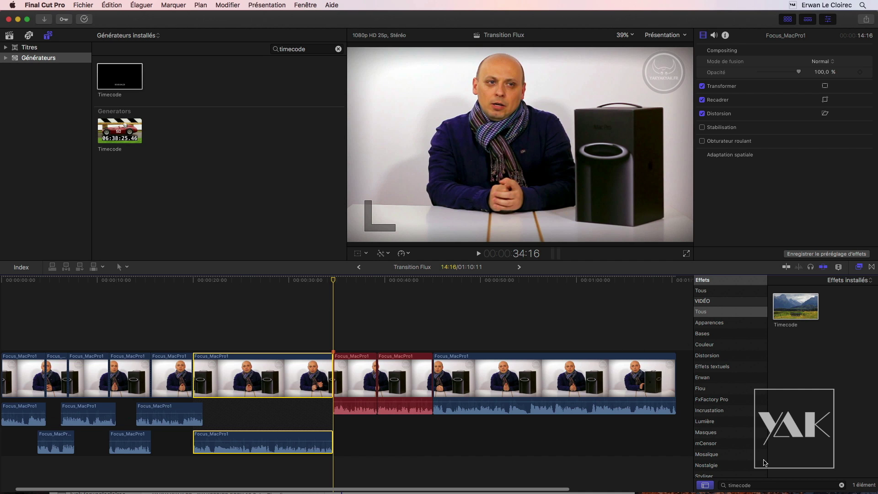
pyautogui.click(842, 486)
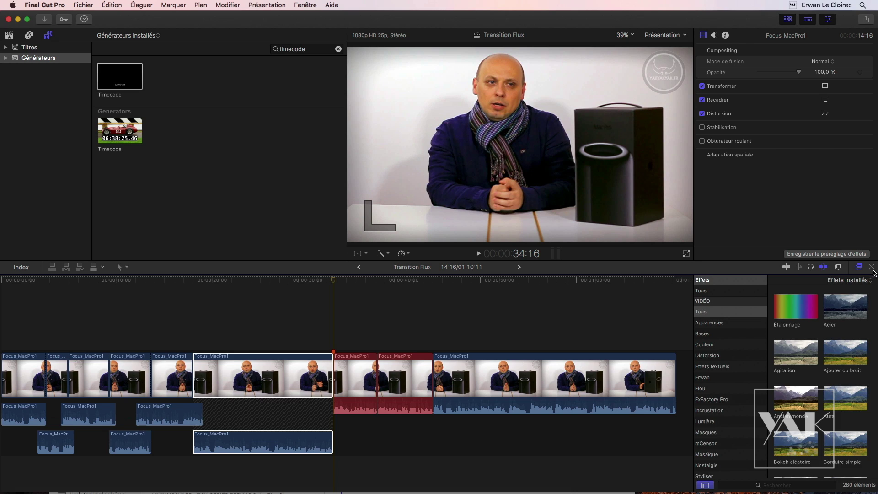
pyautogui.click(872, 268)
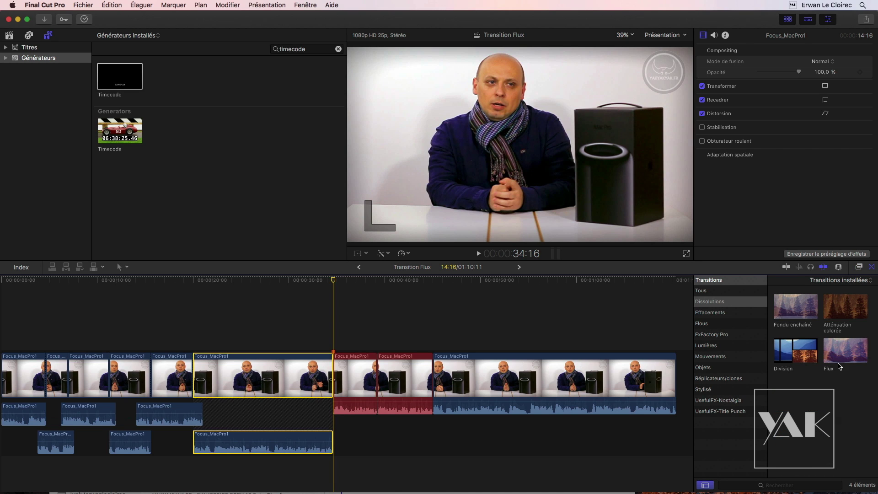
# Select the Flux transition and play the timeline from just before 34:16 through the three untransitioned cuts.
pyautogui.moveTo(841, 347); pyautogui.dragTo(844, 362)
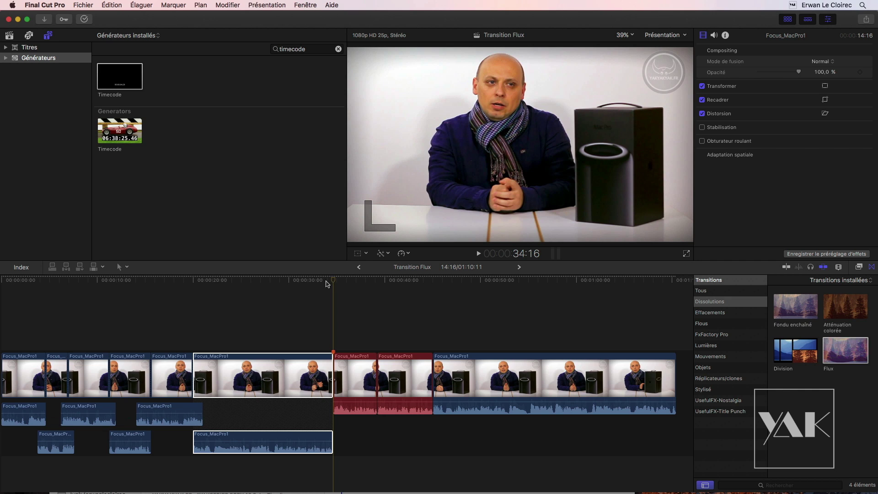
pyautogui.click(325, 281)
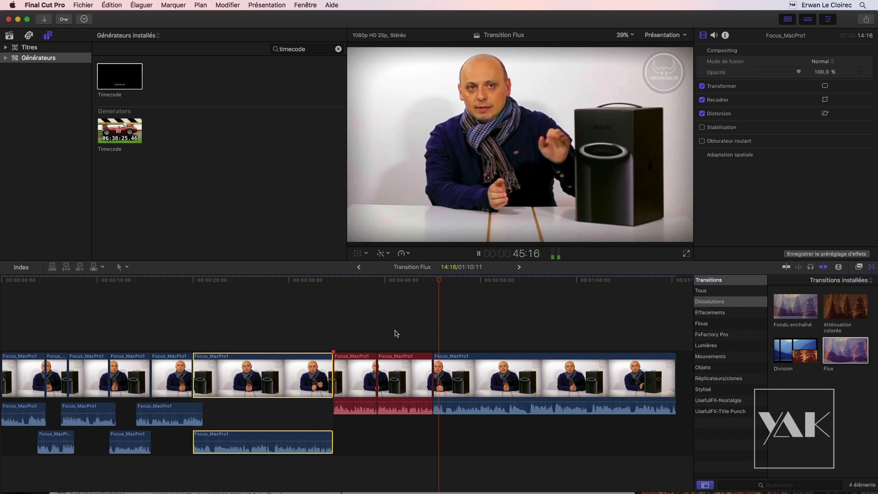
pyautogui.moveTo(427, 285); pyautogui.dragTo(387, 291)
pyautogui.press('space')
# Apply the Flux transition to the three consecutive edit points at both ends of and between the two red Focus_MacPro1 clips.
pyautogui.press('Up')
pyautogui.press('Up')
pyautogui.click(357, 304)
pyautogui.moveTo(795, 351); pyautogui.dragTo(377, 382)
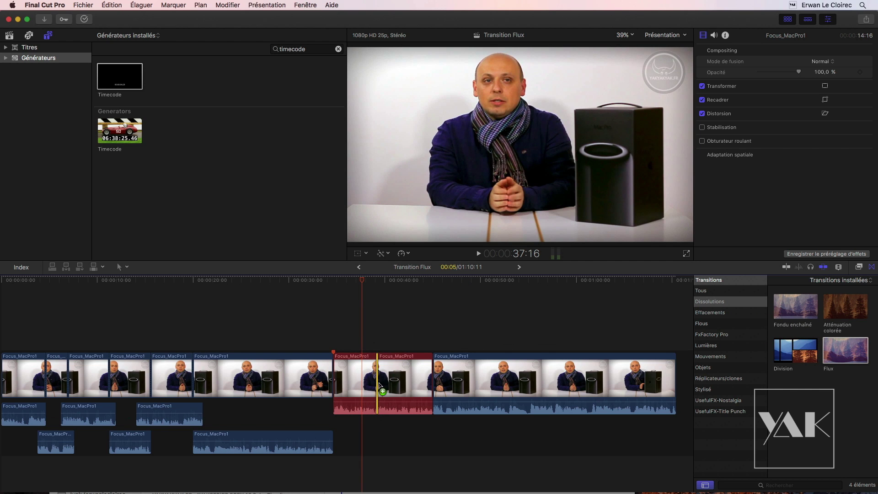
pyautogui.moveTo(845, 350); pyautogui.dragTo(433, 366)
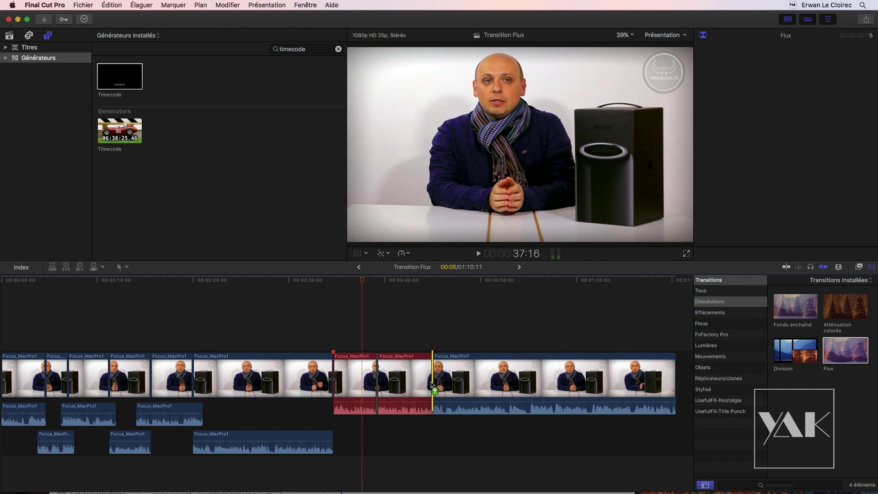
pyautogui.moveTo(846, 354); pyautogui.dragTo(332, 368)
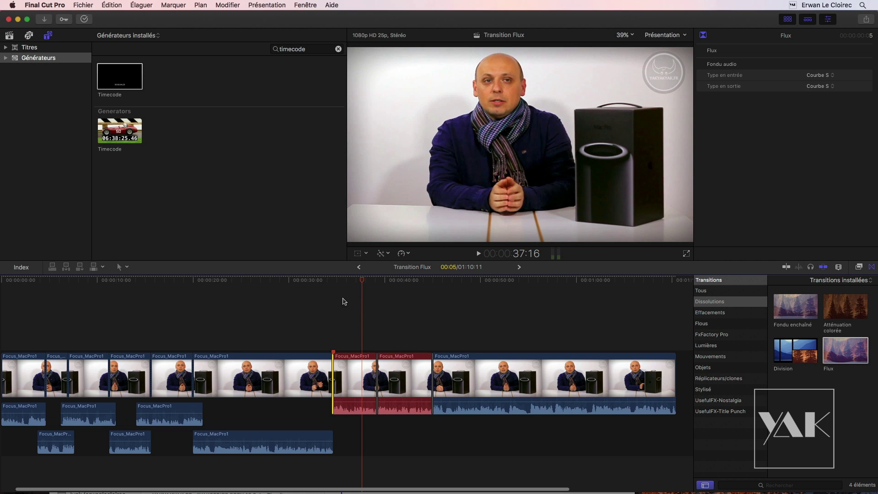
# Play the timeline from 32:19 through the three cuts carrying the Flux transition.
pyautogui.moveTo(360, 283); pyautogui.dragTo(315, 280)
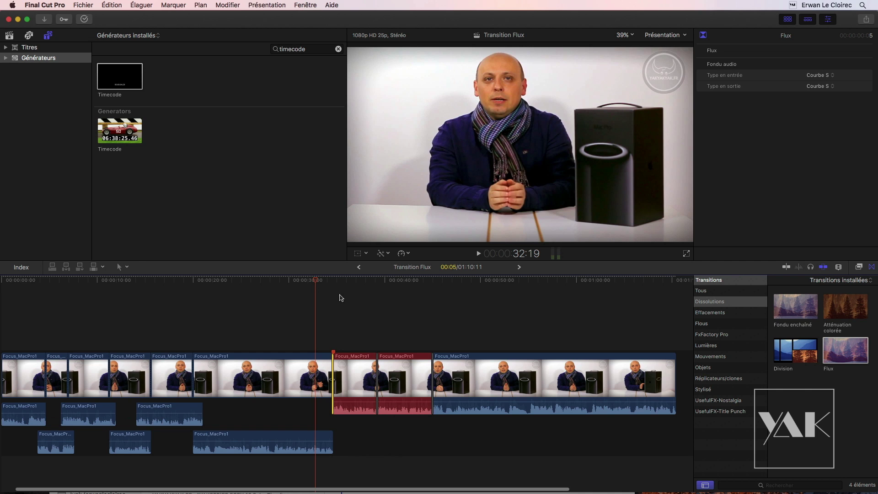
pyautogui.press('space')
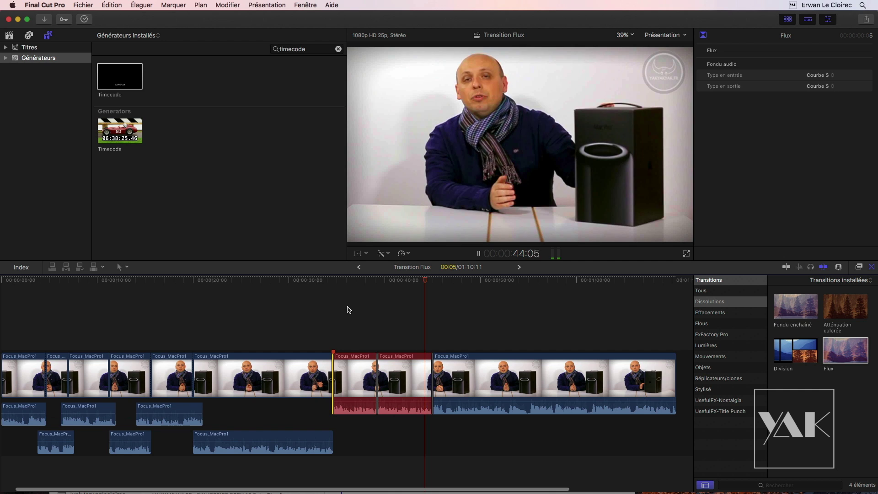
pyautogui.press('space')
# Scrub and play around the Flux transition between the two red clips, near 39:06, to check its morph.
pyautogui.moveTo(437, 284); pyautogui.dragTo(374, 296)
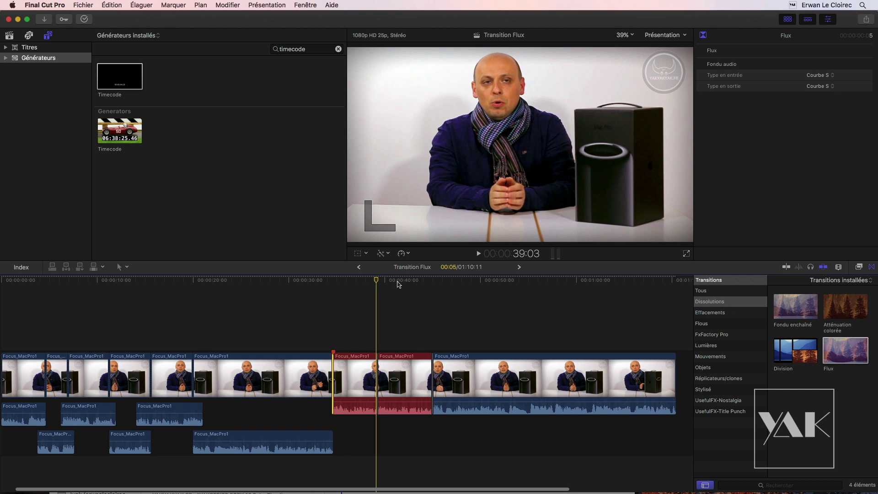
pyautogui.moveTo(375, 283); pyautogui.dragTo(368, 284)
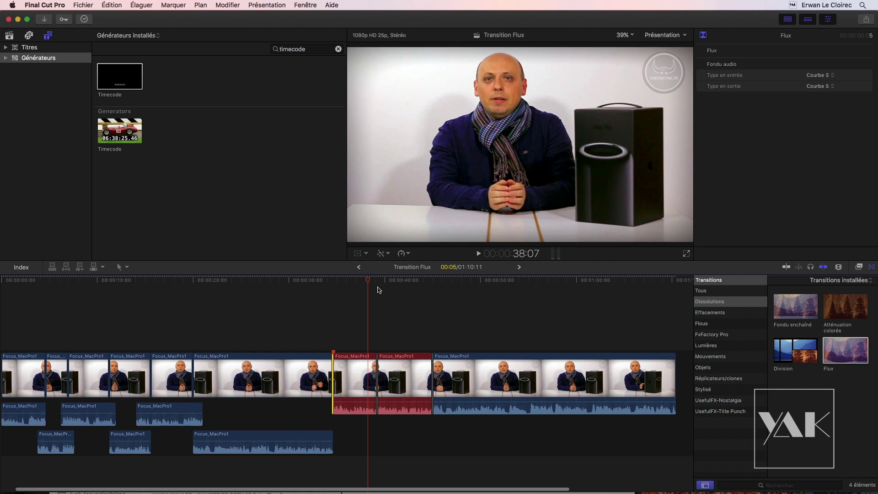
pyautogui.moveTo(368, 281); pyautogui.dragTo(354, 324)
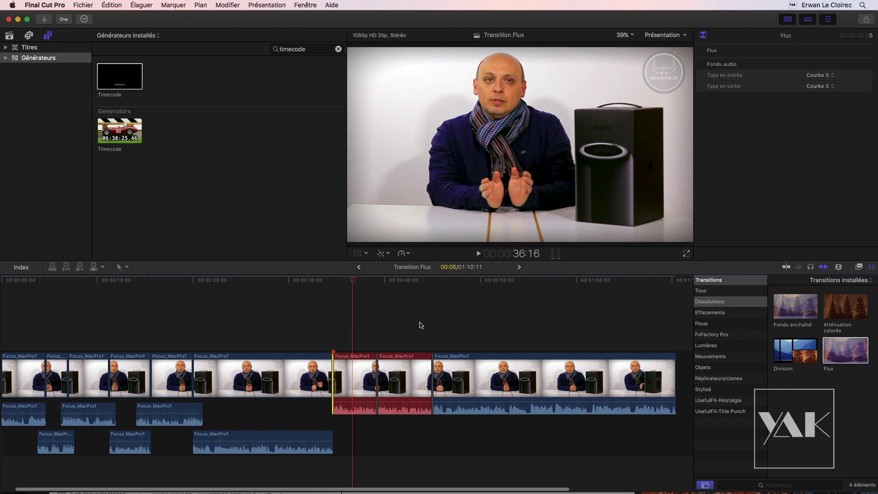
pyautogui.moveTo(357, 284)
pyautogui.mouseDown()
pyautogui.moveTo(412, 282)
pyautogui.moveTo(362, 283)
pyautogui.mouseUp()
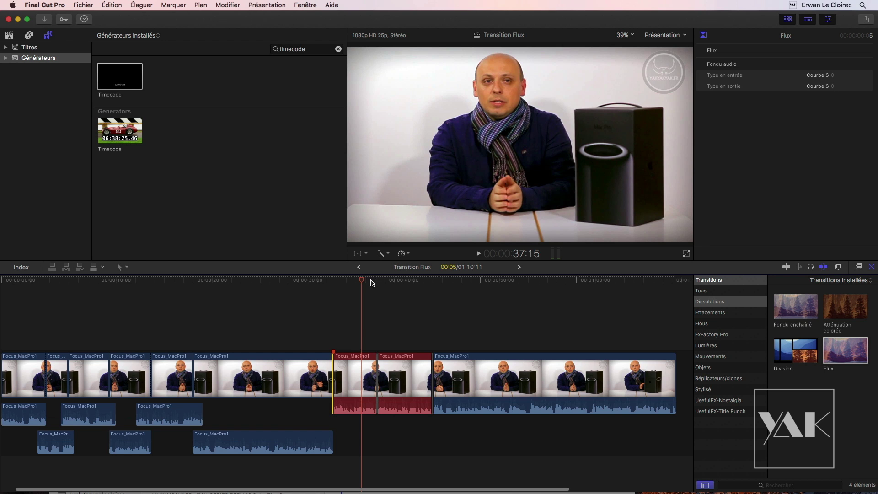
pyautogui.moveTo(366, 283); pyautogui.dragTo(363, 313)
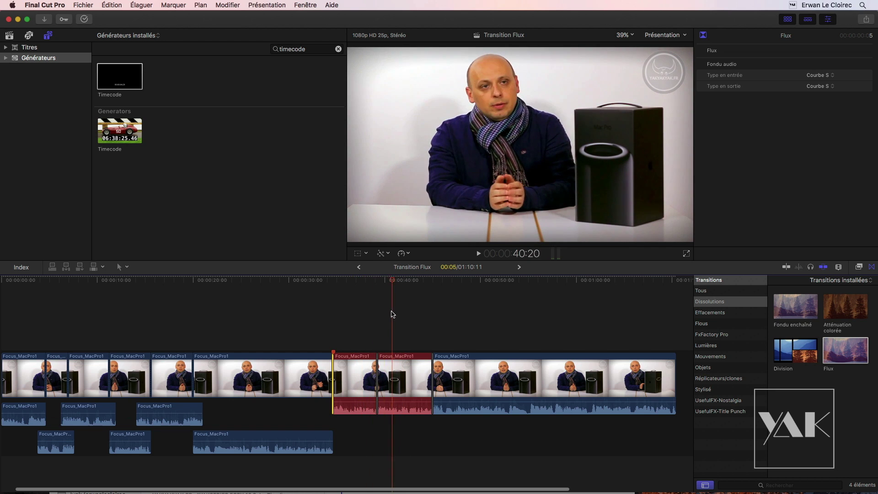
pyautogui.press('space')
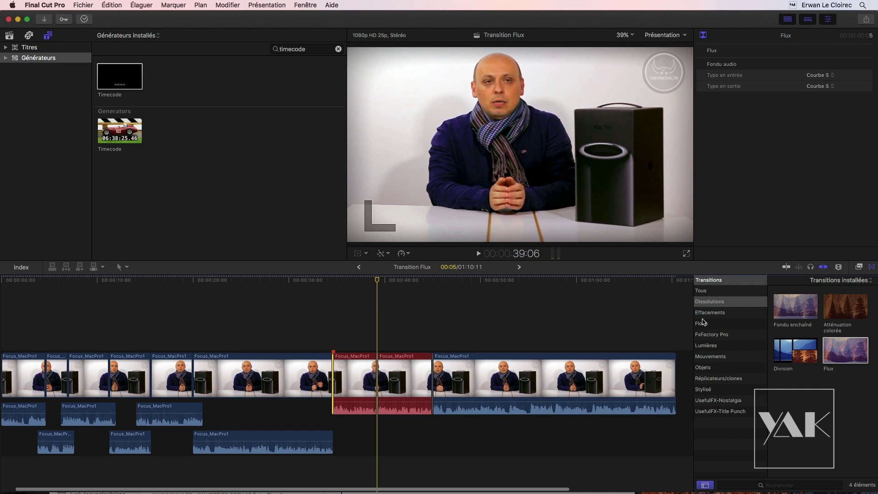
# Look through the FxFactory Pro and Flous transition categories and return to Dissolutions.
pyautogui.click(704, 337)
pyautogui.click(703, 324)
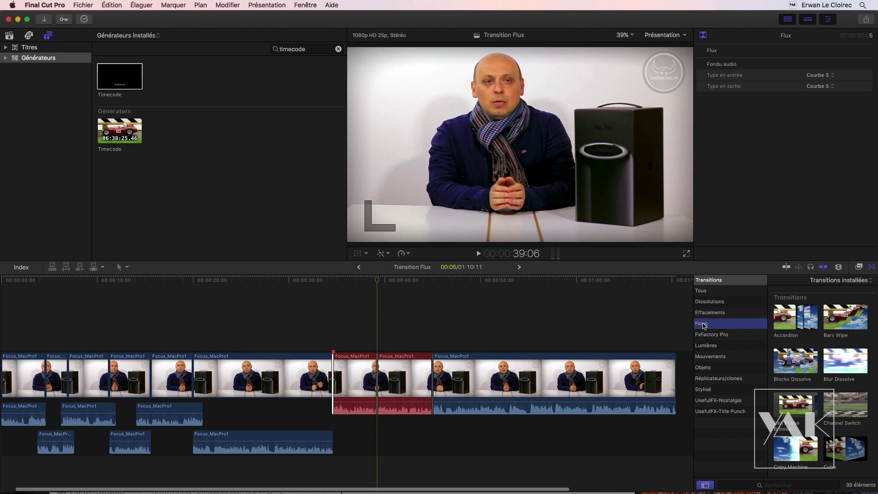
pyautogui.click(710, 302)
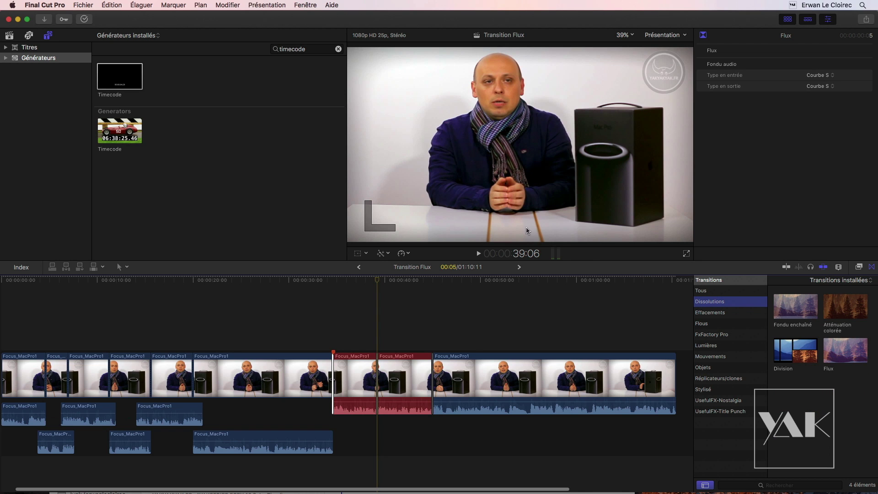
# Show the Générique fin/début titles and bring up the options of the Rotation title.
pyautogui.click(6, 47)
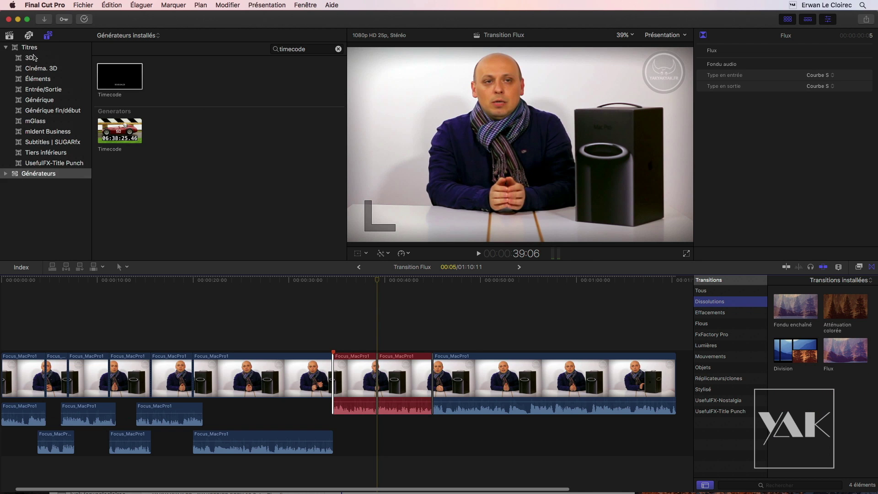
pyautogui.click(41, 111)
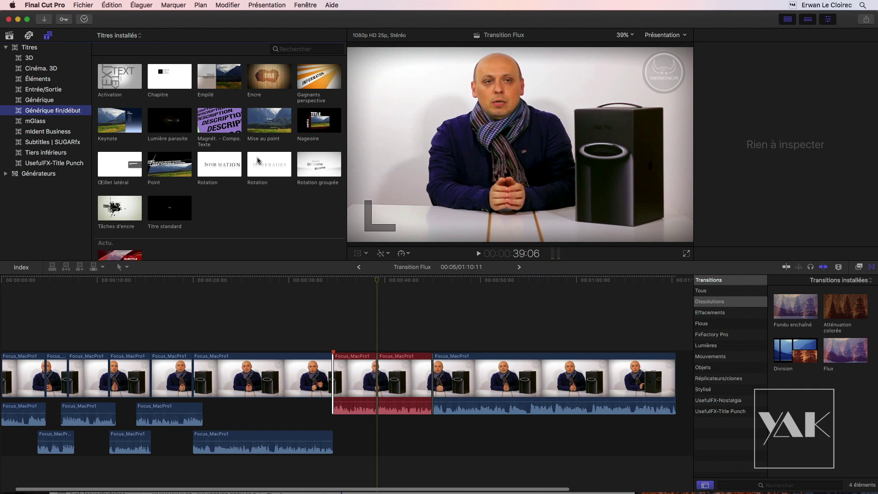
pyautogui.rightClick(221, 164)
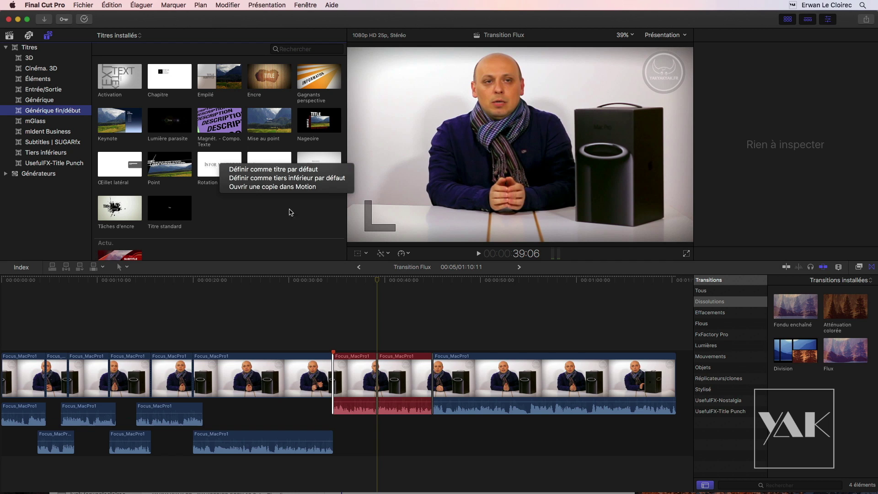
# Add the mIdent 13 title from the mIdent Business category above the last Focus_MacPro1 clip.
pyautogui.click(52, 135)
pyautogui.click(53, 134)
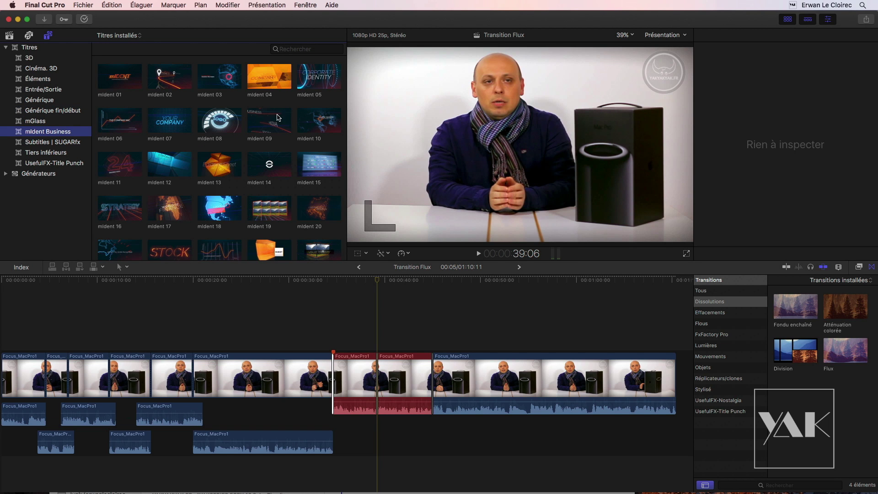
pyautogui.click(217, 167)
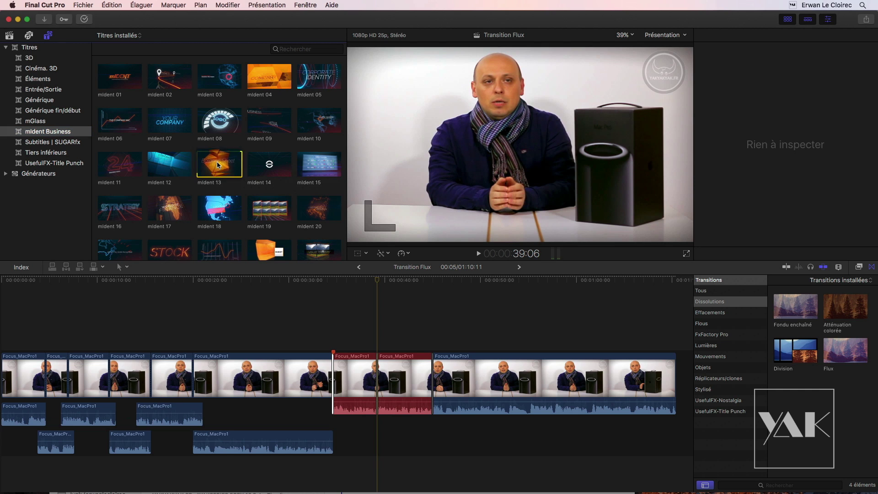
pyautogui.moveTo(217, 166); pyautogui.dragTo(495, 344)
pyautogui.click(528, 288)
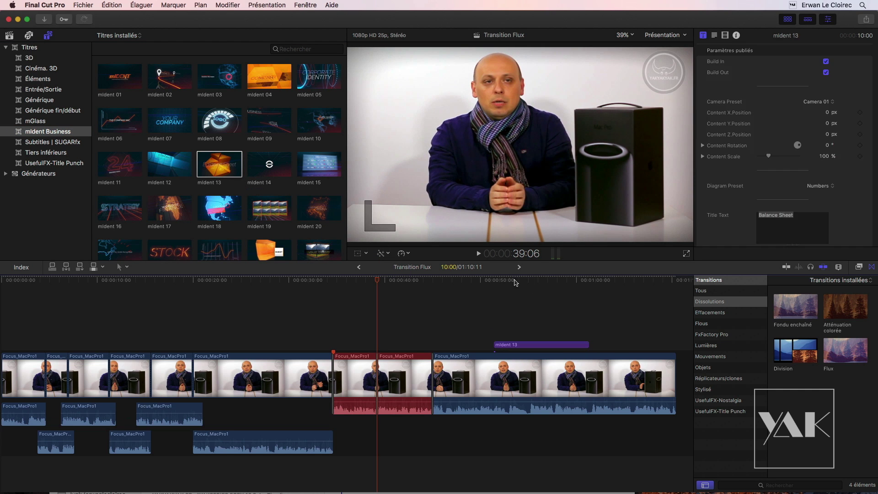
# Preview the mIdent 13 title at 55:16, show its text settings, and move the playhead to 54:24.
pyautogui.moveTo(524, 281)
pyautogui.mouseDown()
pyautogui.moveTo(544, 281)
pyautogui.moveTo(534, 284)
pyautogui.mouseUp()
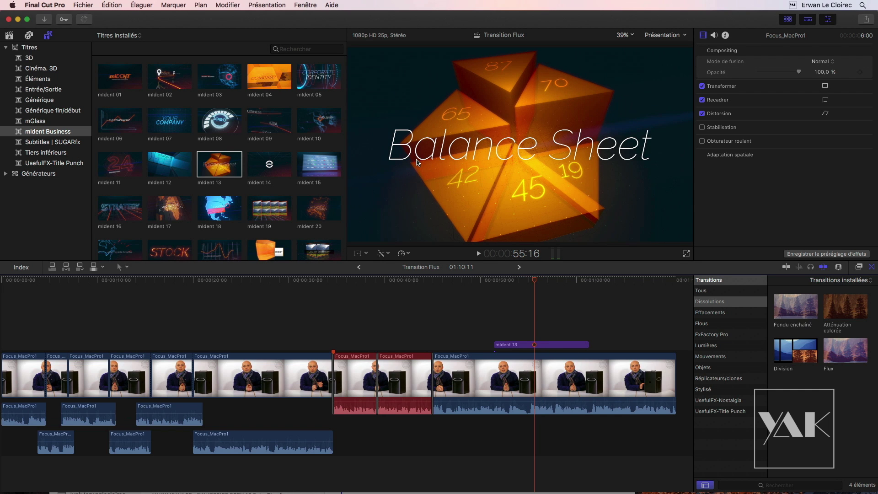
pyautogui.doubleClick(447, 139)
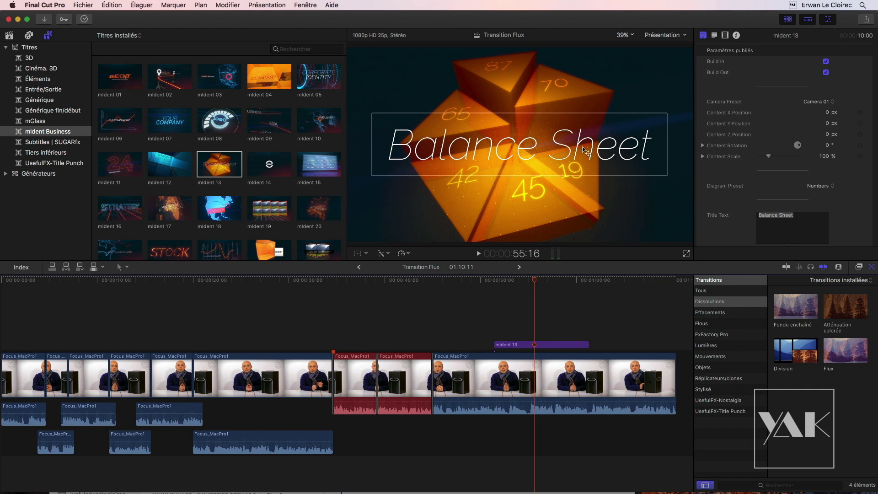
pyautogui.click(715, 35)
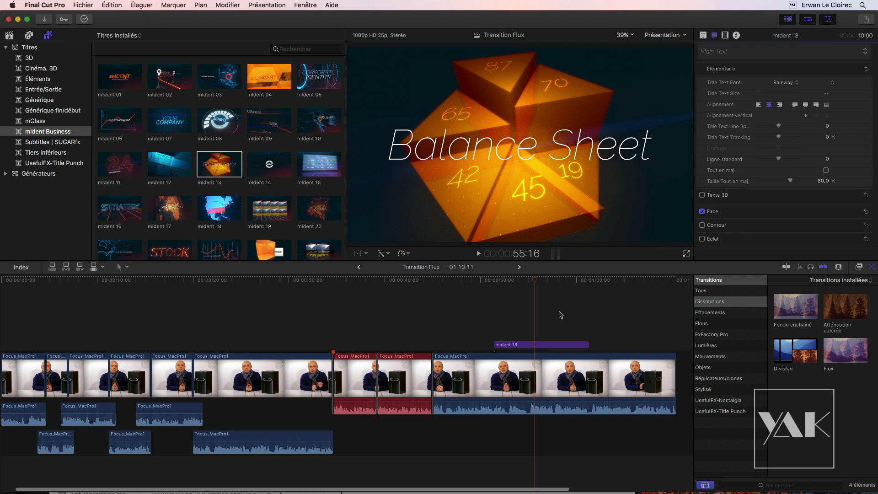
pyautogui.moveTo(534, 283); pyautogui.dragTo(528, 281)
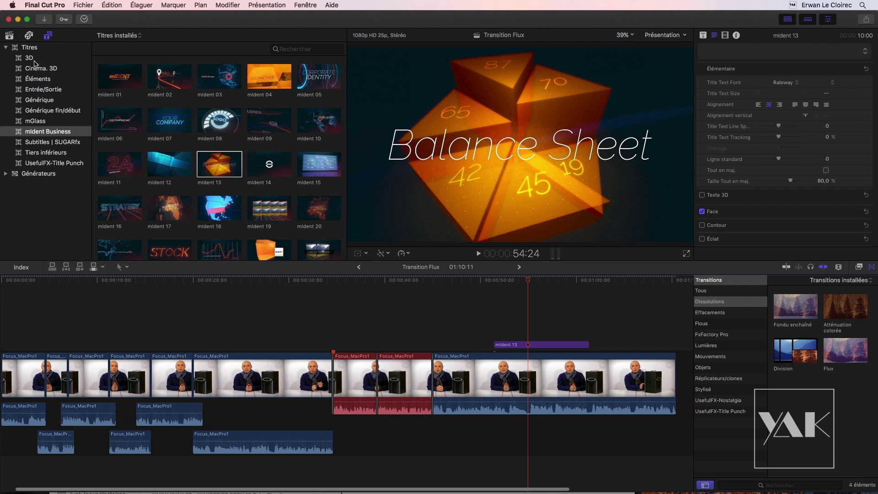
# Change the Présentation FCPX 10.3 library's storage location for Motion content to Dans la bibliothèque.
pyautogui.click(9, 35)
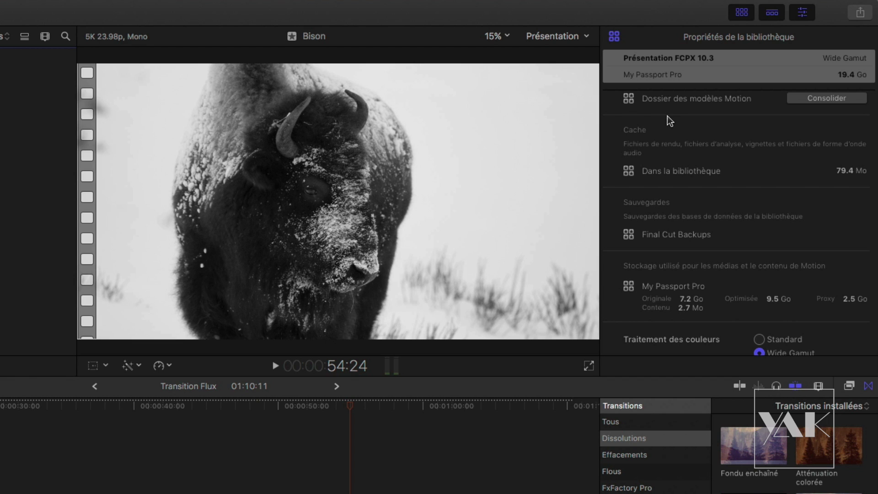
pyautogui.scroll(5, 682, 153)
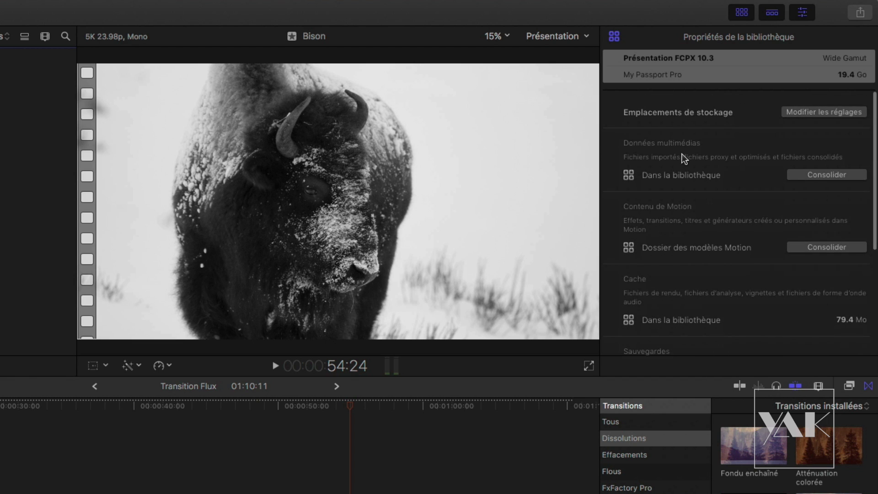
pyautogui.click(827, 108)
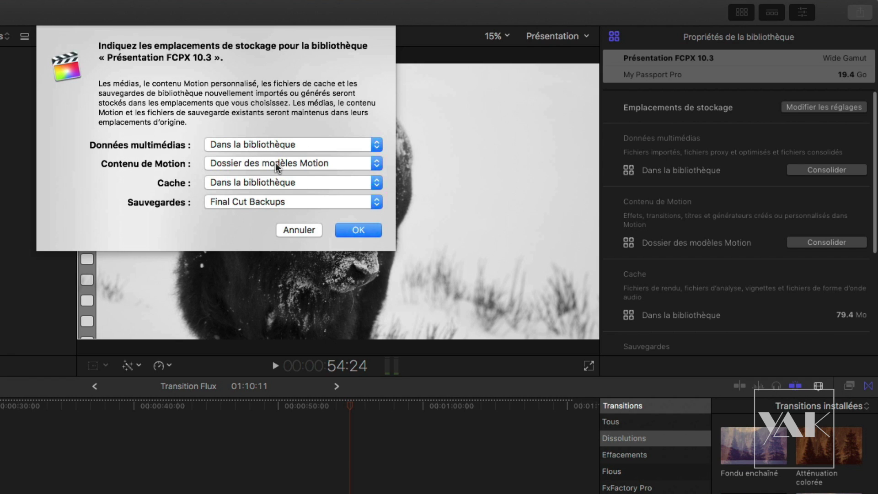
pyautogui.click(242, 164)
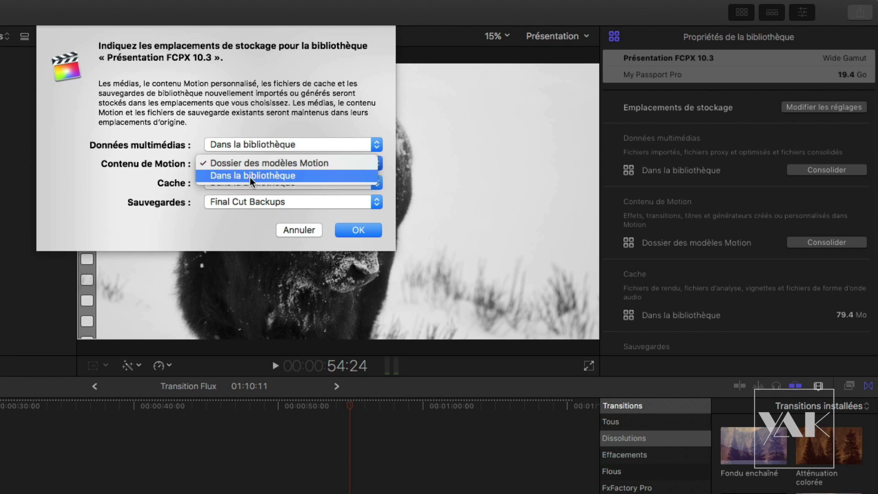
pyautogui.click(224, 178)
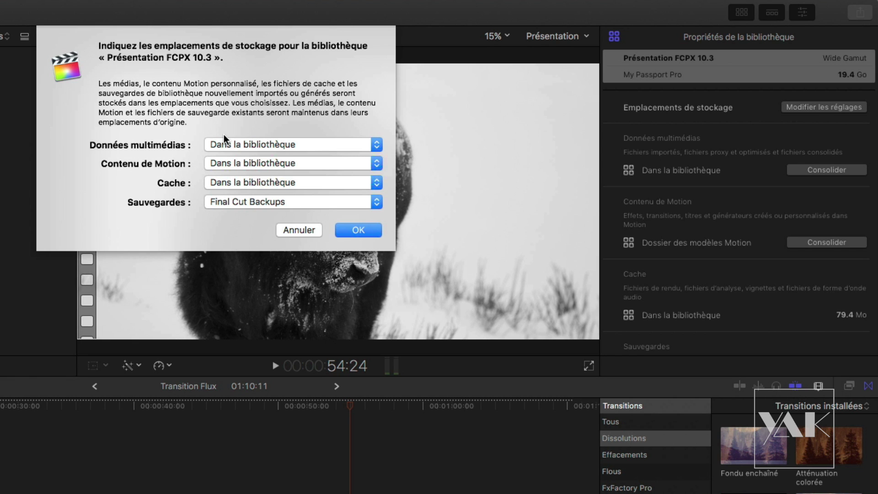
pyautogui.click(358, 231)
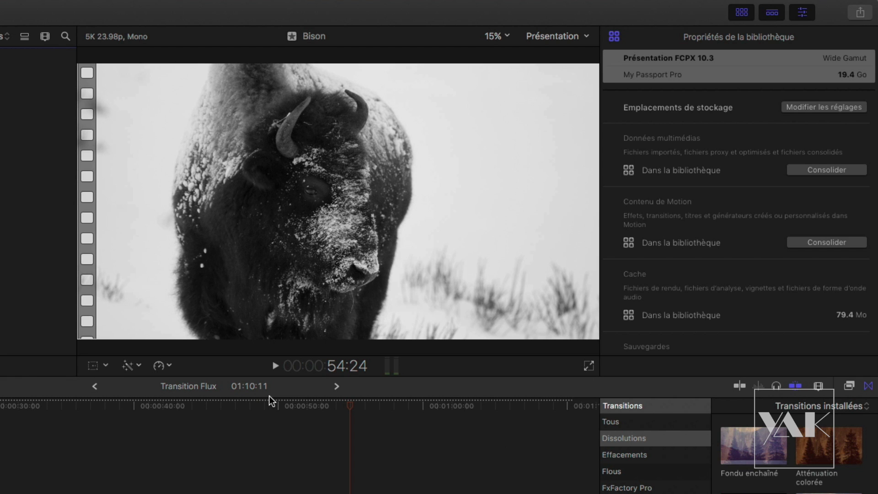
# Move the playhead to 55:08 over the mIdent 13 title and preview the Blur Dissolve transition from FxFactory Pro.
pyautogui.click(349, 408)
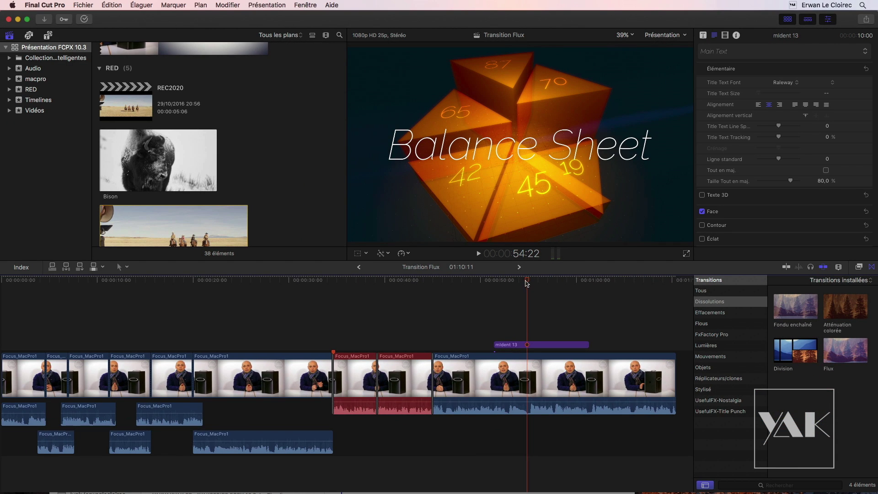
pyautogui.moveTo(528, 285)
pyautogui.mouseDown()
pyautogui.moveTo(545, 285)
pyautogui.moveTo(531, 292)
pyautogui.mouseUp()
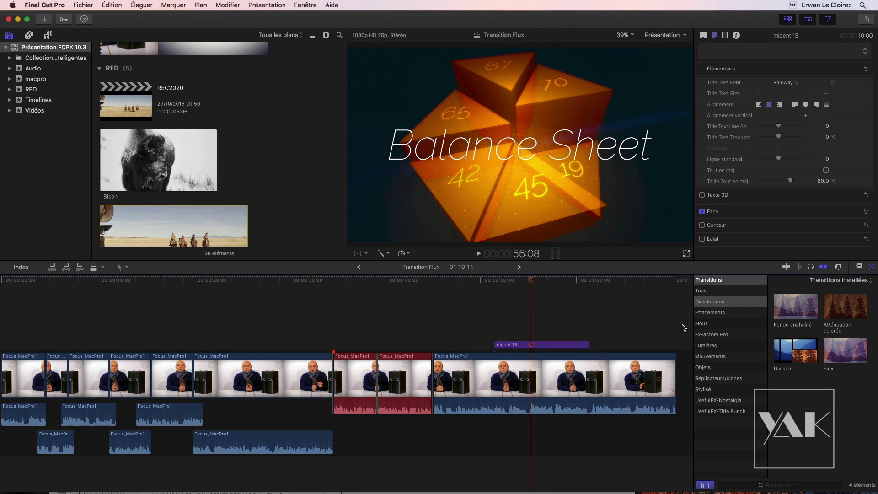
pyautogui.click(709, 336)
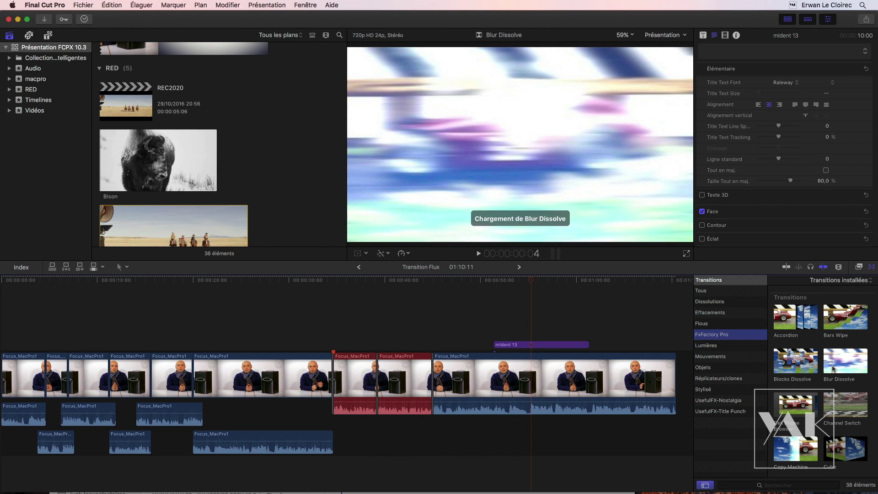
pyautogui.click(833, 366)
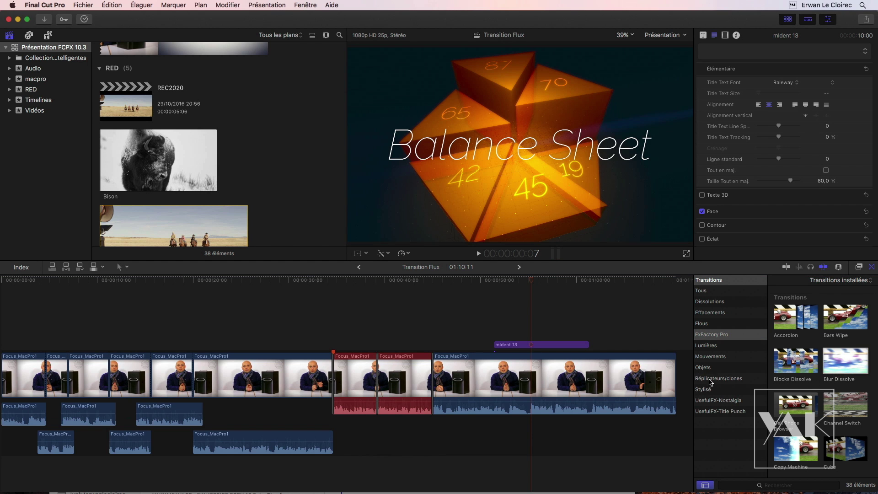
# Apply the Zoom Blur effect from the FxFactory Pro video effects to the last Focus_MacPro1 clip.
pyautogui.click(706, 392)
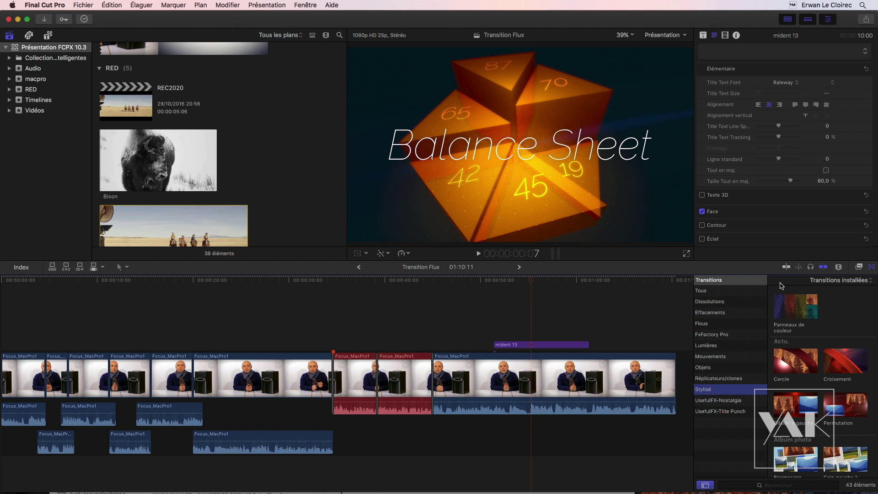
pyautogui.click(858, 268)
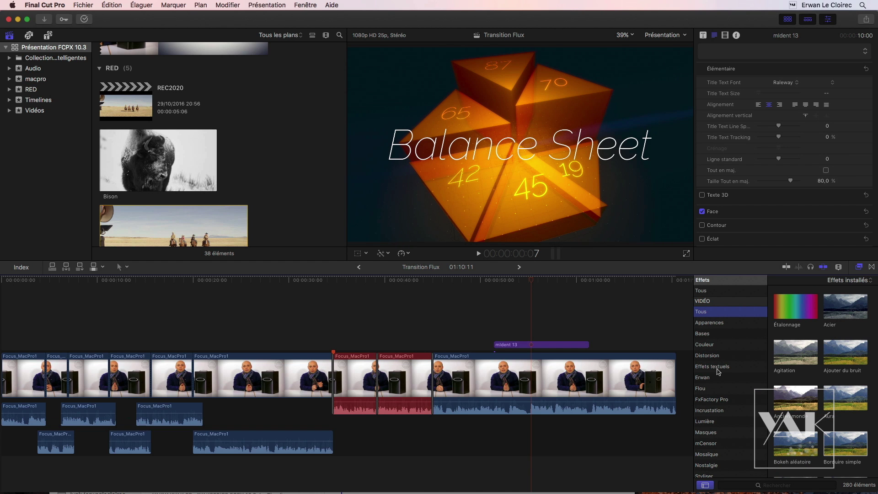
pyautogui.click(708, 402)
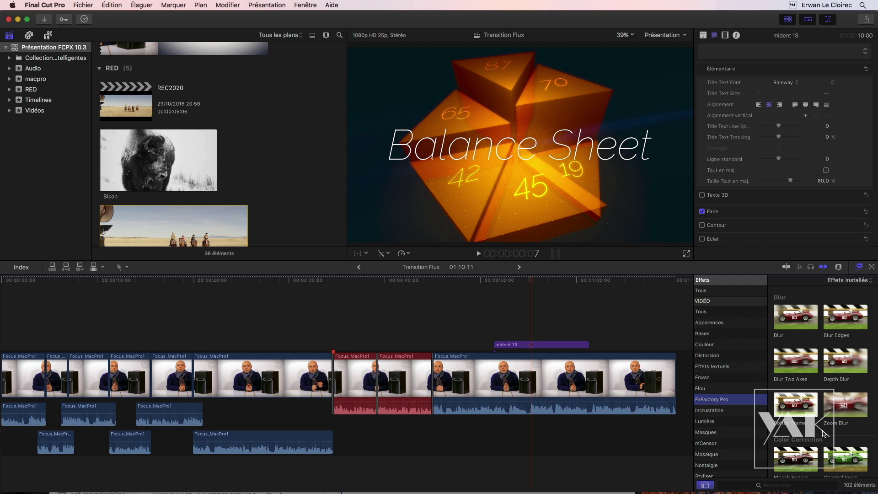
pyautogui.moveTo(845, 406); pyautogui.dragTo(558, 389)
# Centre the Zoom Blur on the presenter's face at 48:04, with its origin at X -0,14 and Y 0,3, and move the playhead to 51:10.
pyautogui.click(462, 302)
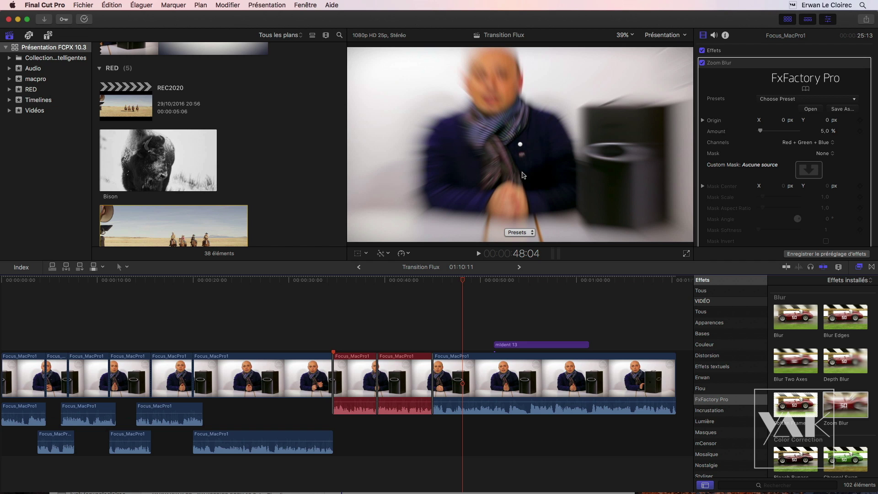
pyautogui.moveTo(520, 144); pyautogui.dragTo(494, 88)
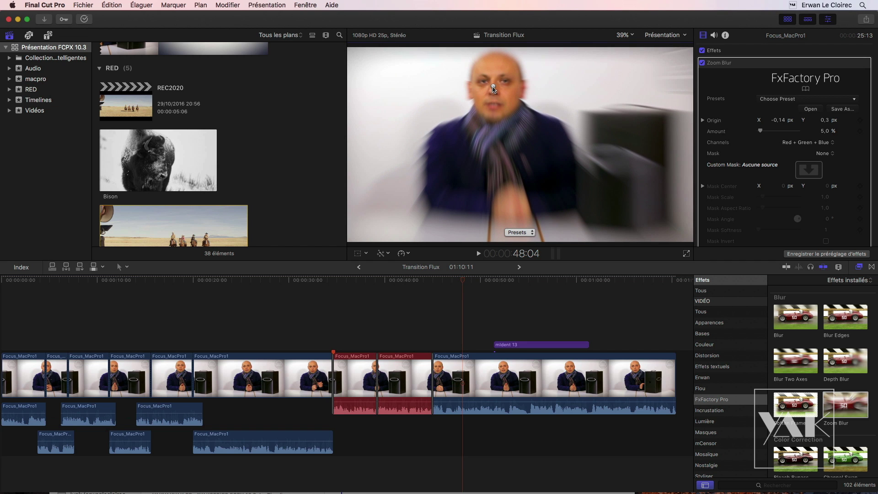
pyautogui.moveTo(466, 295); pyautogui.dragTo(562, 291)
pyautogui.press('Up')
# Consolidate the Motion content into the Présentation FCPX 10.3 library from its library properties.
pyautogui.click(52, 50)
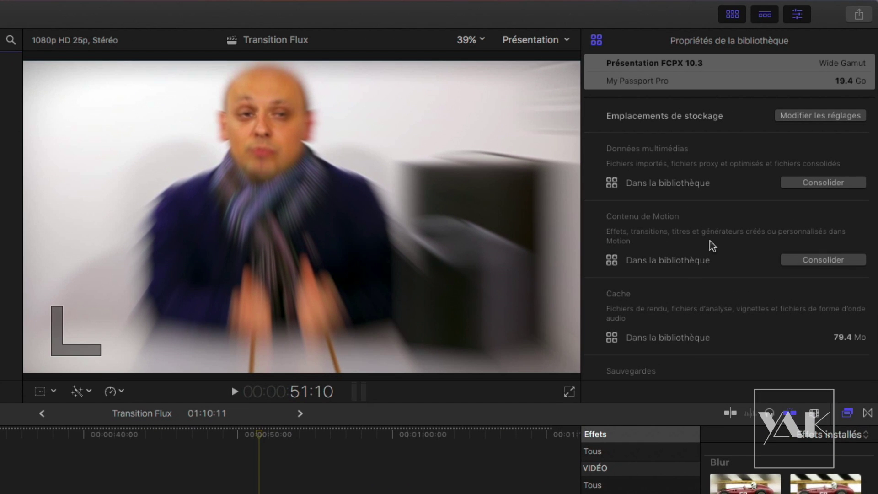
pyautogui.click(822, 263)
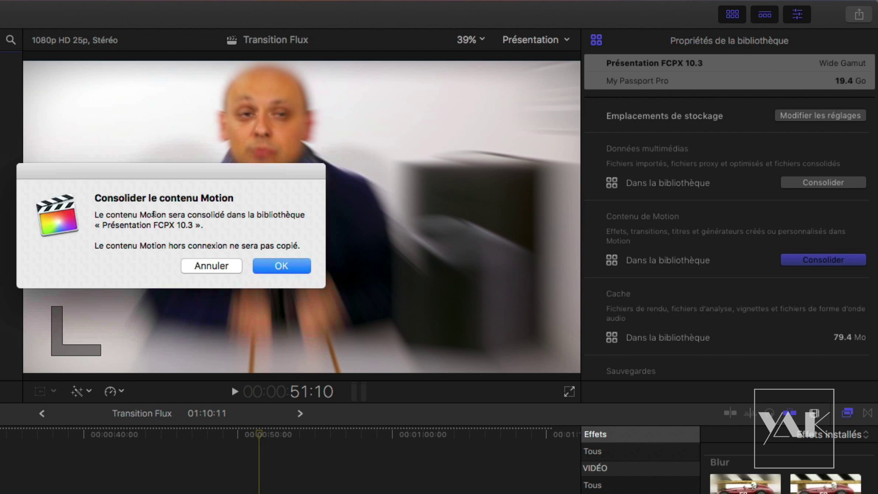
pyautogui.click(280, 265)
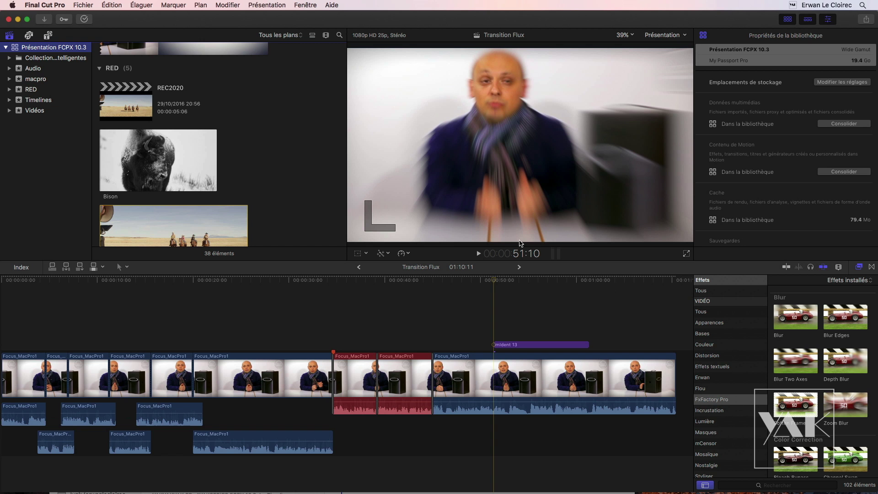
# Show only the mIdent Business titles stored in the Présentation FCPX 10.3 library.
pyautogui.click(48, 36)
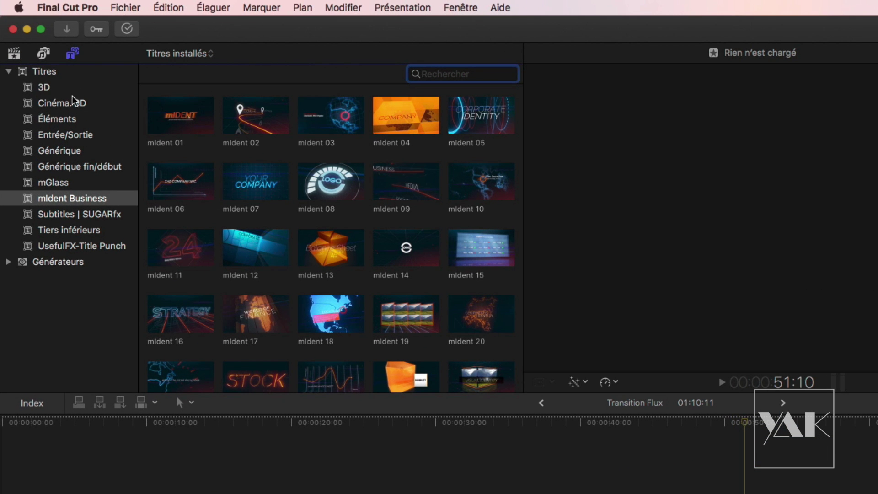
pyautogui.click(188, 54)
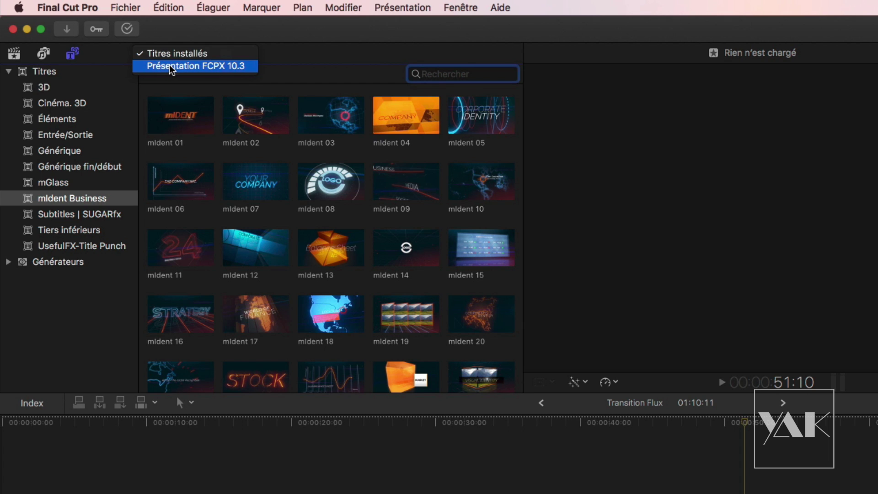
pyautogui.click(169, 64)
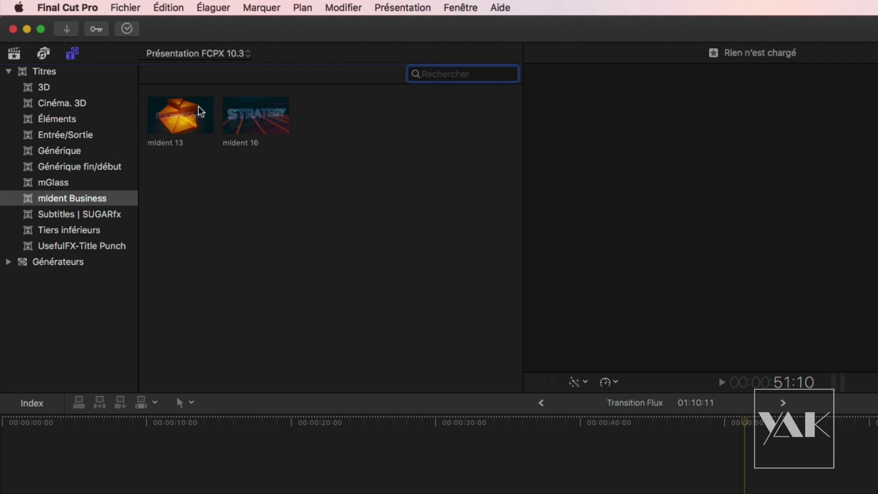
# Show only the FxFactory Pro effects stored in the Présentation FCPX 10.3 library, and move the playhead to 50:04.
pyautogui.press('q')
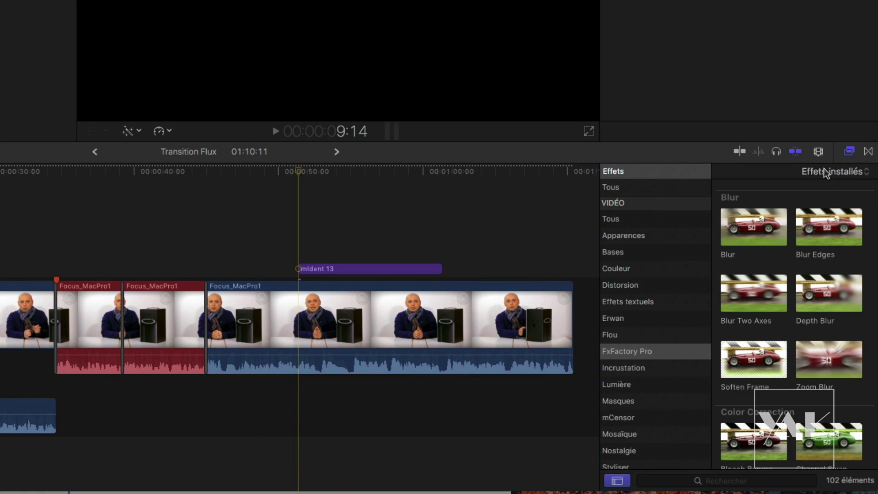
pyautogui.click(876, 204)
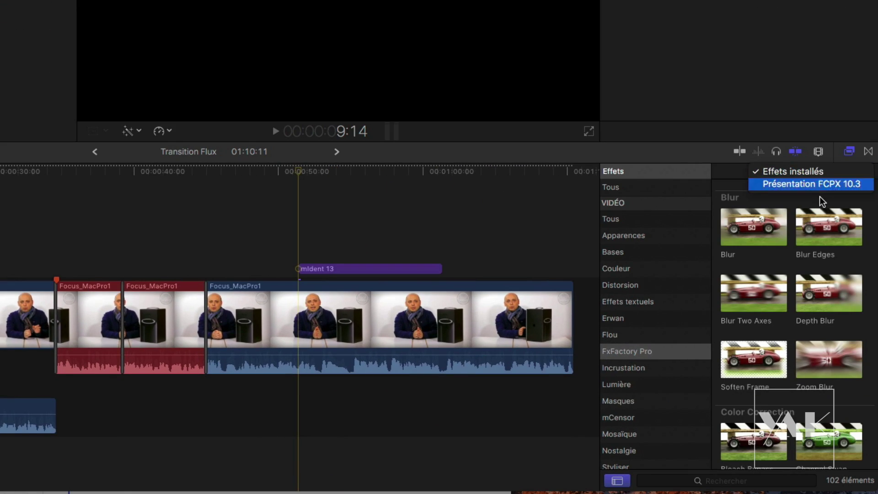
pyautogui.click(876, 216)
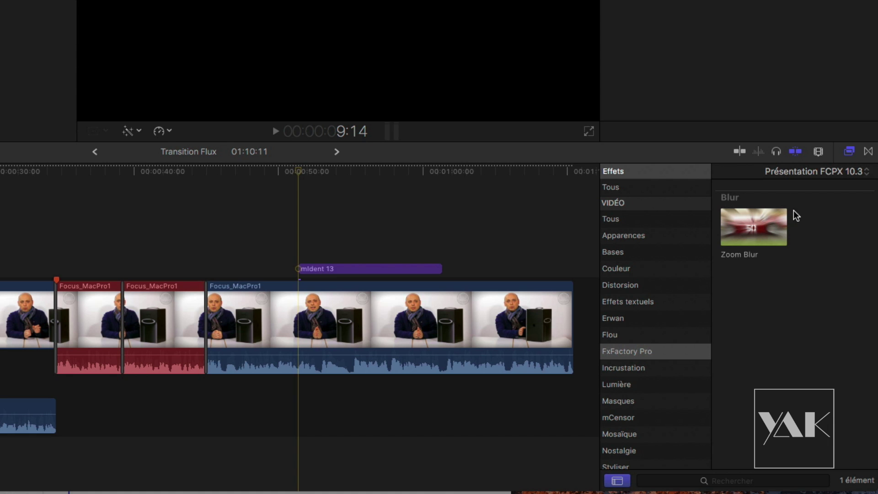
pyautogui.moveTo(297, 173); pyautogui.dragTo(280, 173)
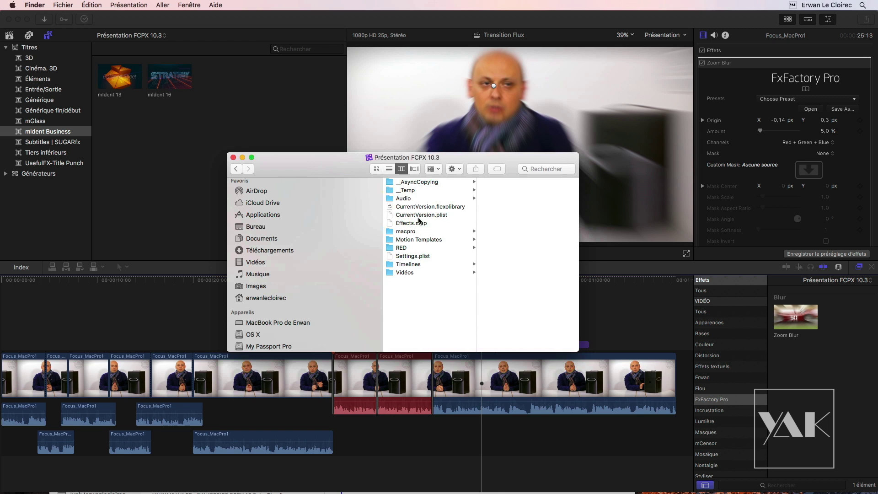
# In the Finder, browse the library's Motion Templates folder through Effects and FxFactory Pro to the Zoom Blur files.
pyautogui.moveTo(353, 161)
pyautogui.mouseDown()
pyautogui.moveTo(367, 160)
pyautogui.moveTo(362, 170)
pyautogui.mouseUp()
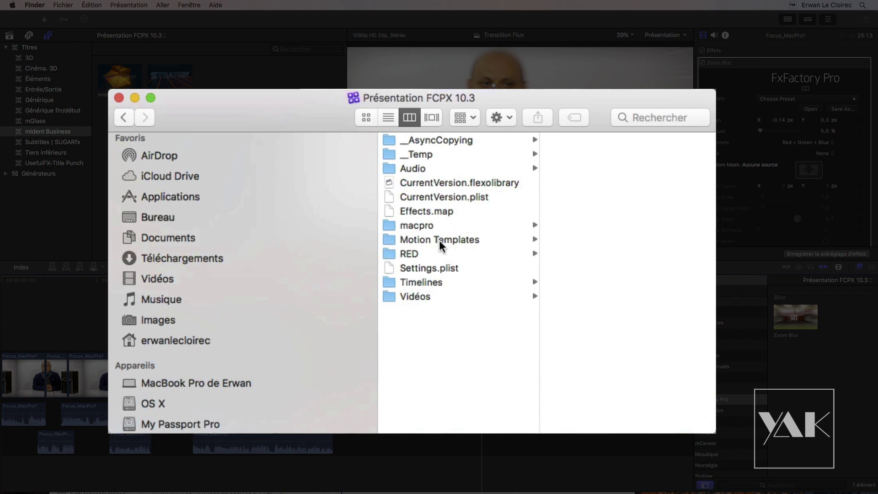
pyautogui.click(416, 239)
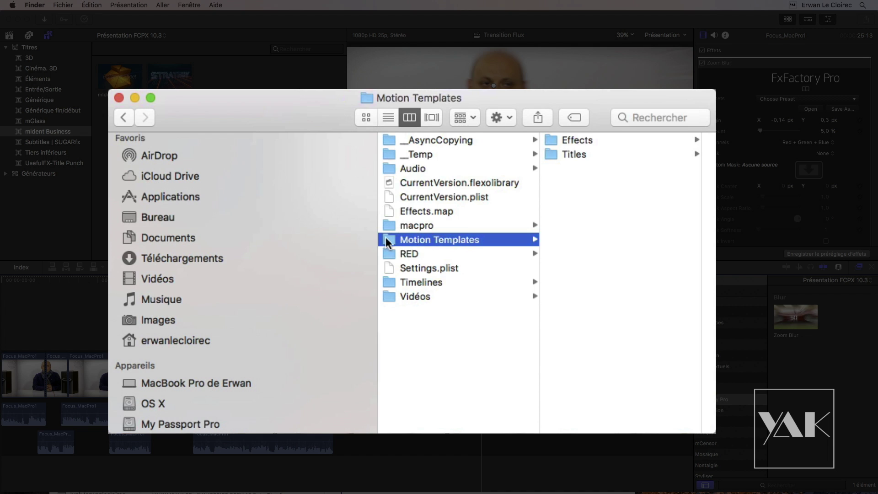
pyautogui.click(577, 139)
pyautogui.click(603, 140)
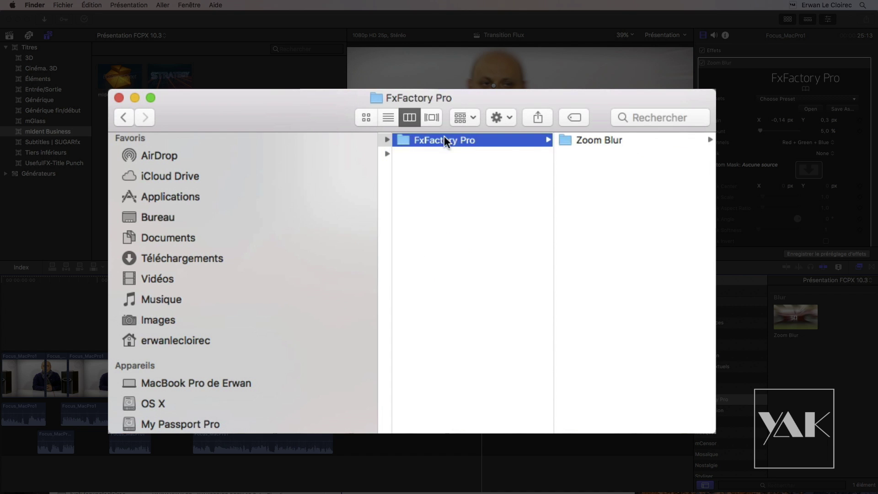
pyautogui.click(600, 141)
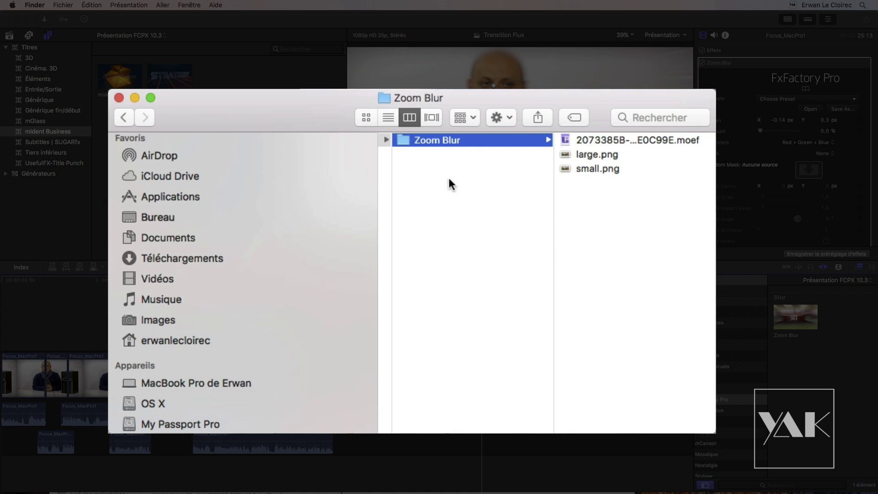
# Browse the Titles folder, looking into mIdent Business and the Circle 02 title inside mGlass.
pyautogui.press('Left')
pyautogui.press('Left')
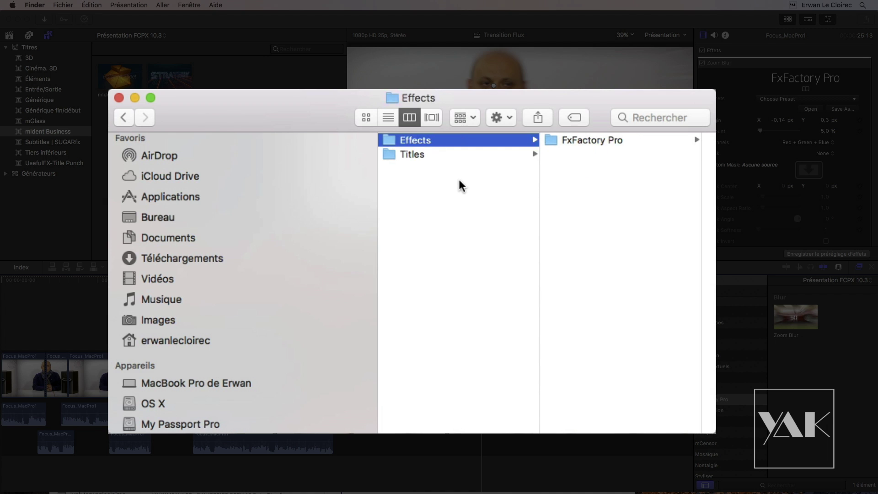
pyautogui.click(426, 156)
pyautogui.click(586, 155)
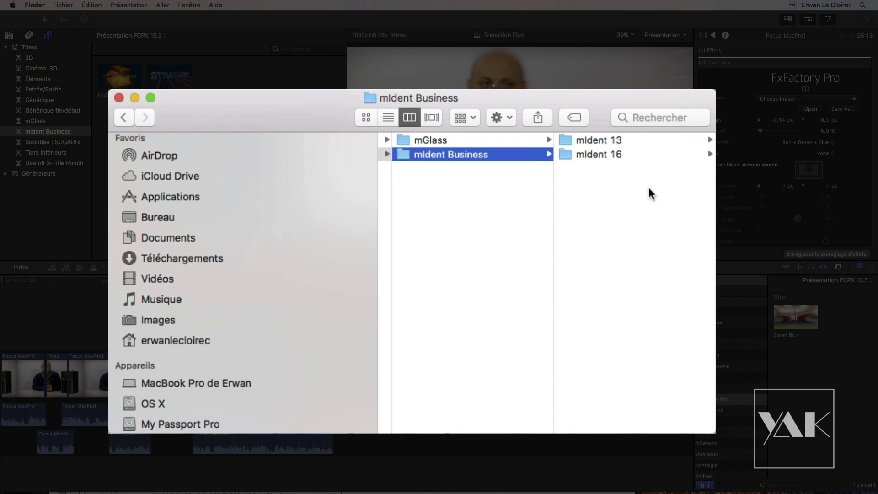
pyautogui.click(454, 139)
pyautogui.click(595, 140)
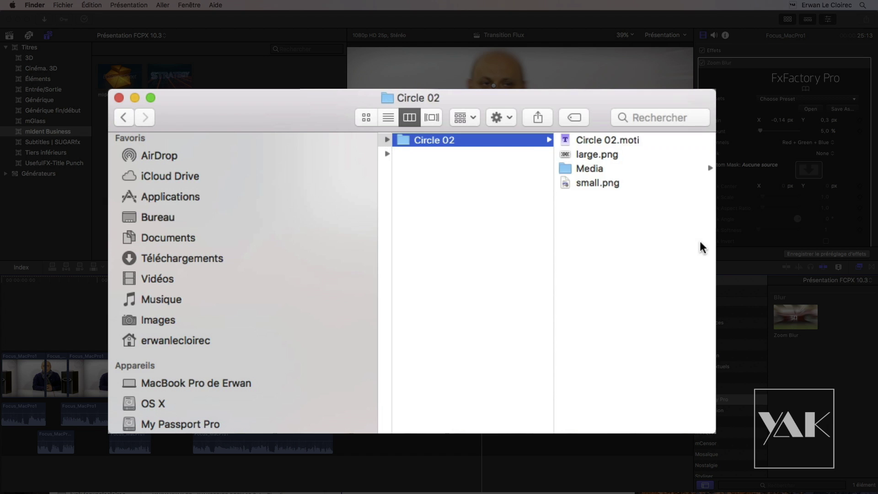
# Return to the Titles folder and close the library's Finder window.
pyautogui.press('super+bracketleft')
pyautogui.press('super+bracketleft')
pyautogui.press('super+bracketleft')
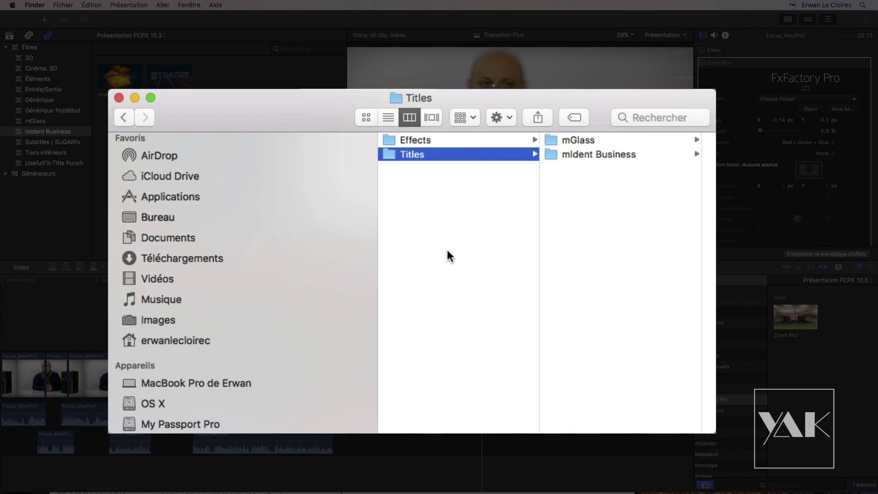
pyautogui.click(119, 98)
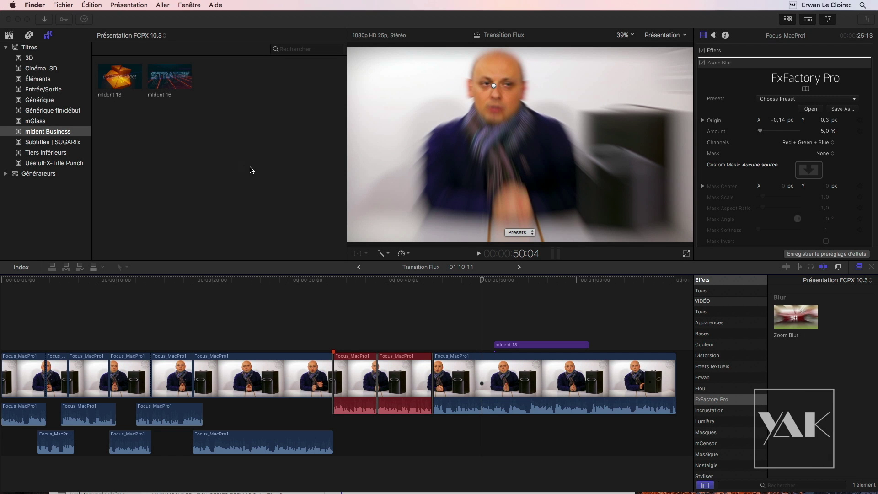
# Scrub back through the Transition Flux timeline and place the playhead at 24:08 over the Focus_MacPro1 clip.
pyautogui.click(484, 283)
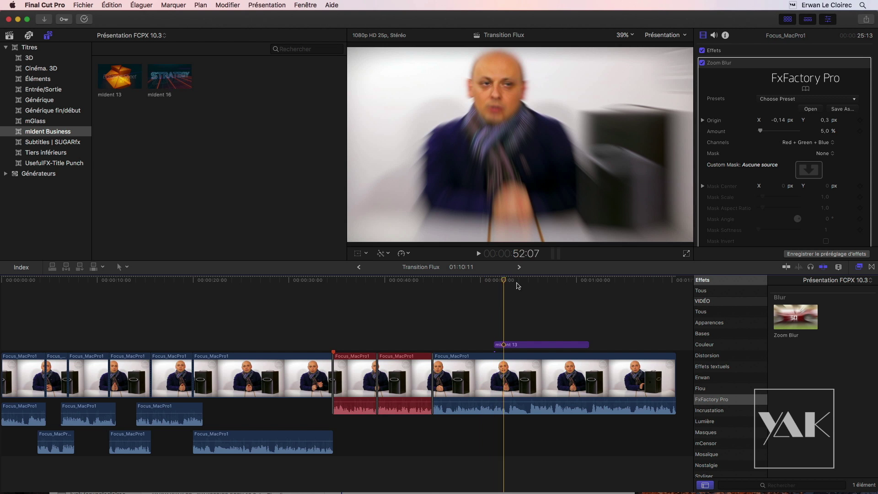
pyautogui.click(467, 296)
pyautogui.click(468, 298)
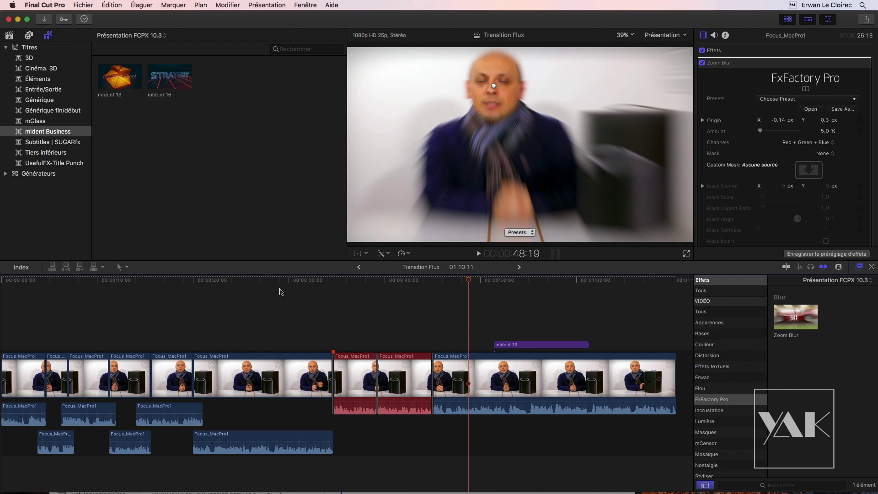
pyautogui.moveTo(317, 285); pyautogui.dragTo(211, 288)
pyautogui.click(237, 297)
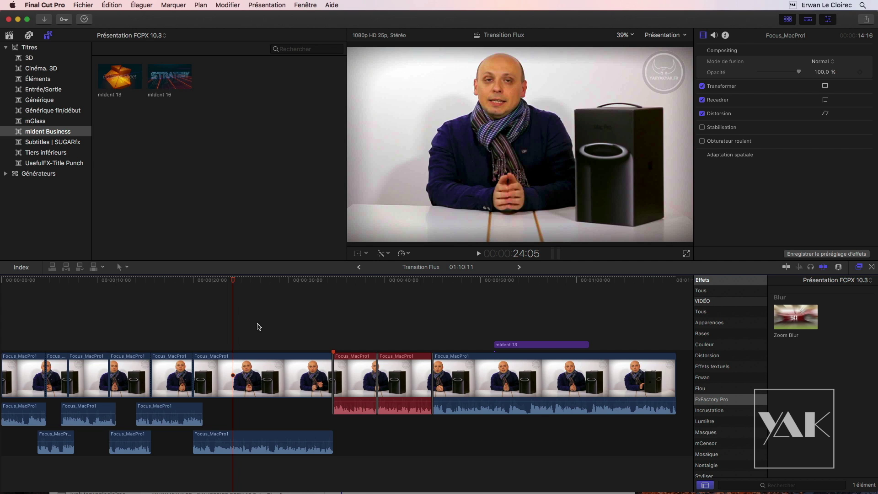
pyautogui.click(68, 293)
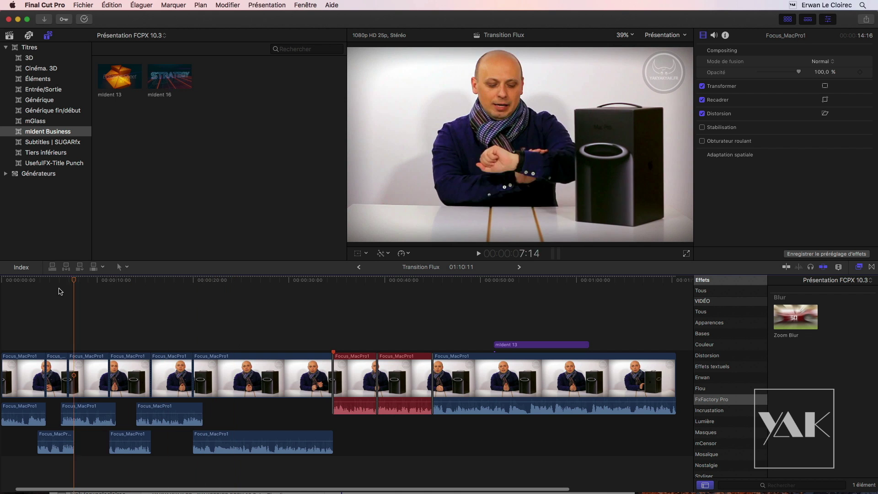
pyautogui.click(275, 311)
pyautogui.click(29, 315)
pyautogui.click(196, 325)
pyautogui.click(150, 330)
pyautogui.click(251, 334)
pyautogui.click(247, 343)
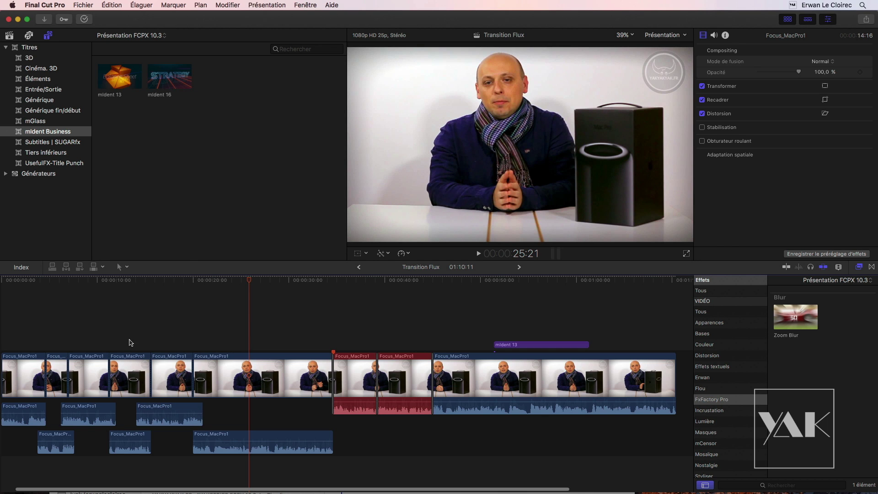
pyautogui.moveTo(247, 285)
pyautogui.mouseDown()
pyautogui.moveTo(226, 284)
pyautogui.moveTo(234, 285)
pyautogui.mouseUp()
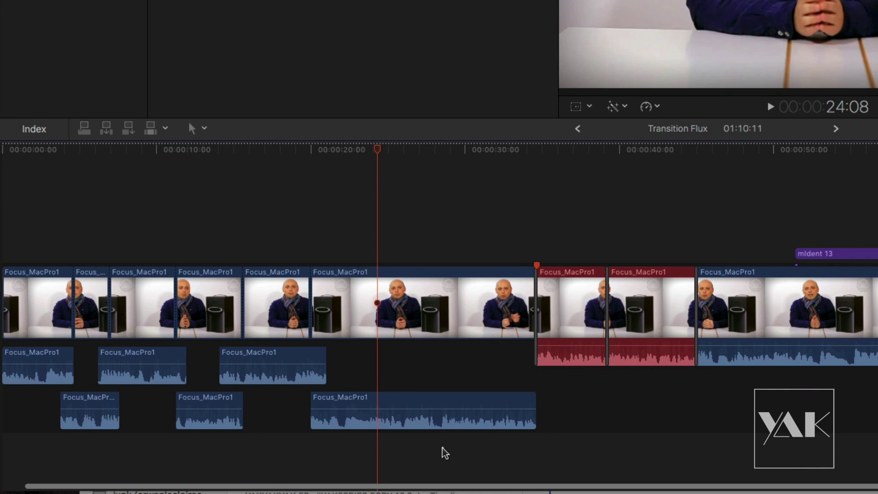
# Select the Focus_MacPro1 clip under the playhead with its detached audio, and try a fade-in at the start of that audio.
pyautogui.moveTo(443, 448); pyautogui.dragTo(393, 387)
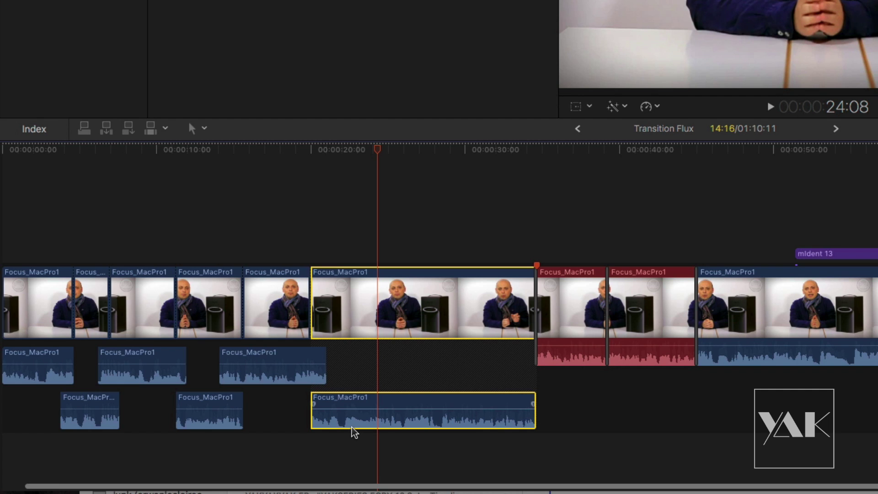
pyautogui.moveTo(314, 404); pyautogui.dragTo(349, 423)
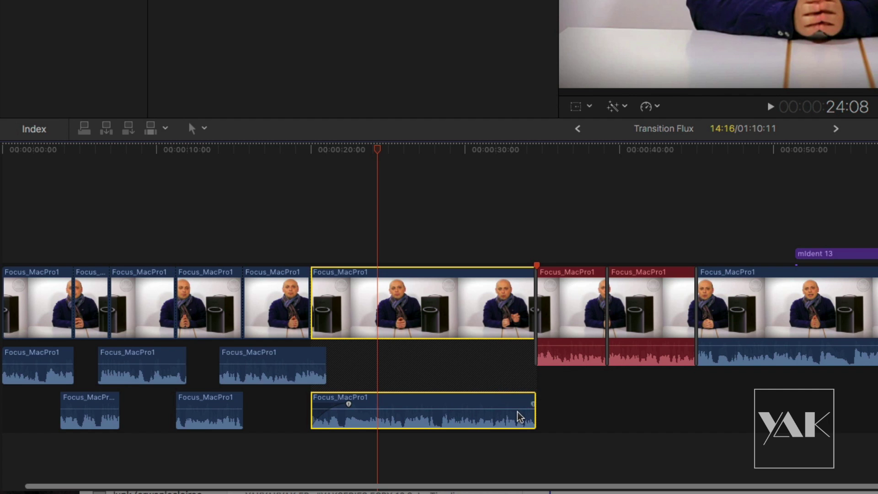
pyautogui.moveTo(403, 410)
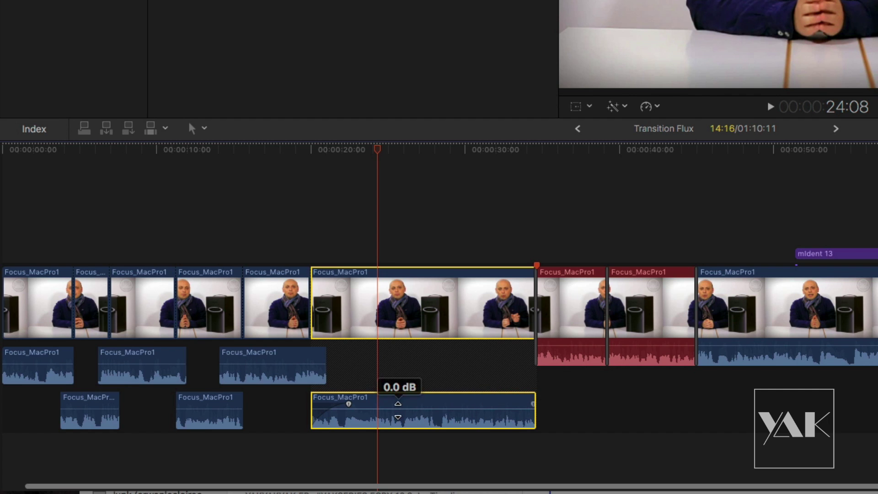
pyautogui.hotkey('alt', 't')
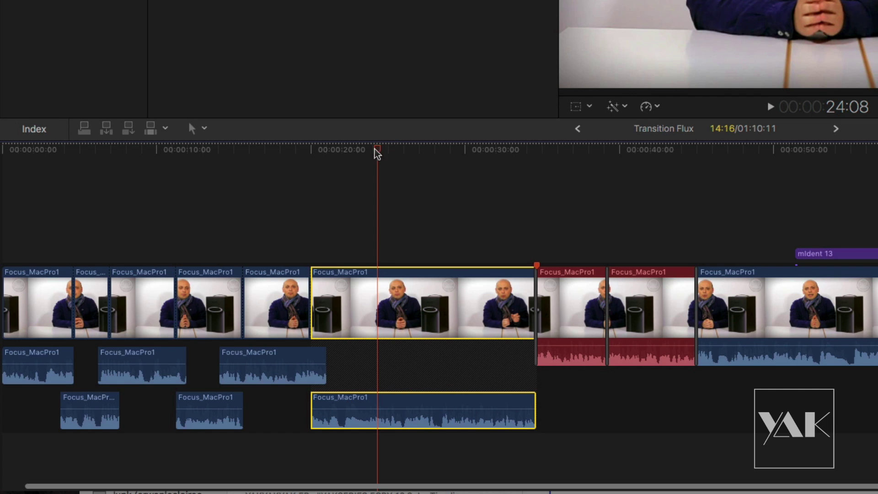
# Move the playhead to 25:24 over the selected Focus_MacPro1 clip and its audio.
pyautogui.click(405, 151)
pyautogui.moveTo(415, 154); pyautogui.dragTo(389, 220)
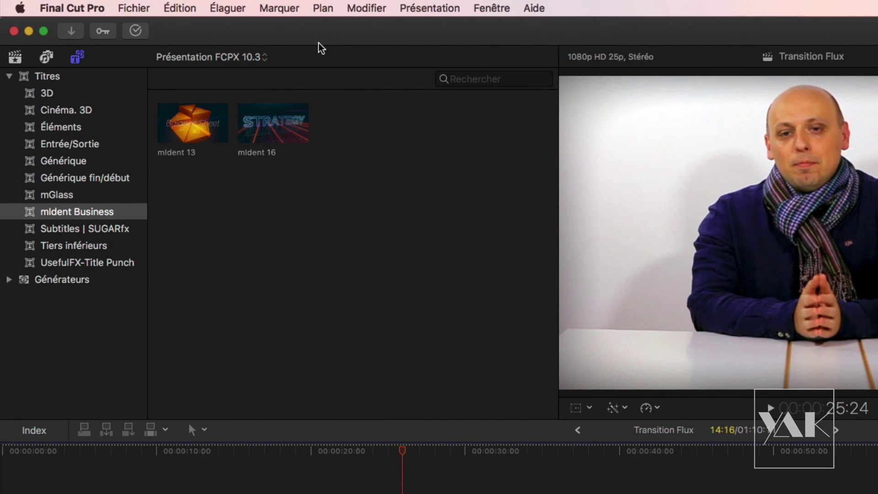
# Review the volume adjustment commands for applying and removing audio fades without running any of them.
pyautogui.click(365, 8)
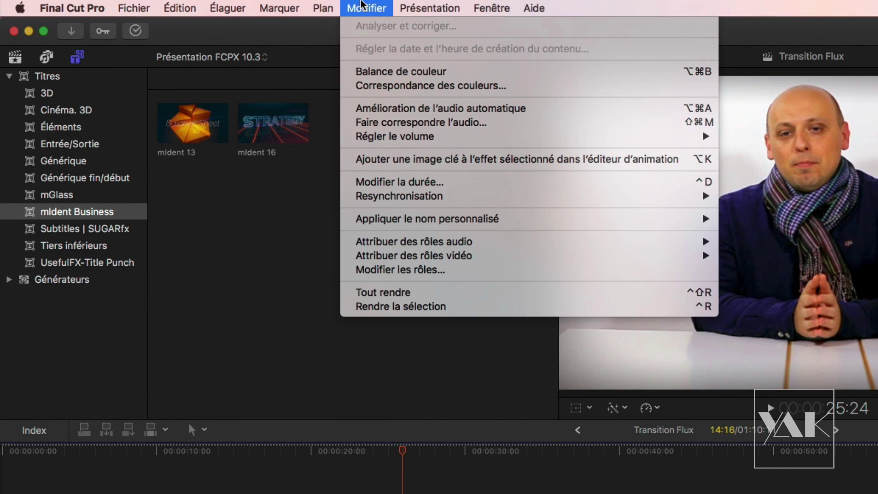
pyautogui.moveTo(382, 143)
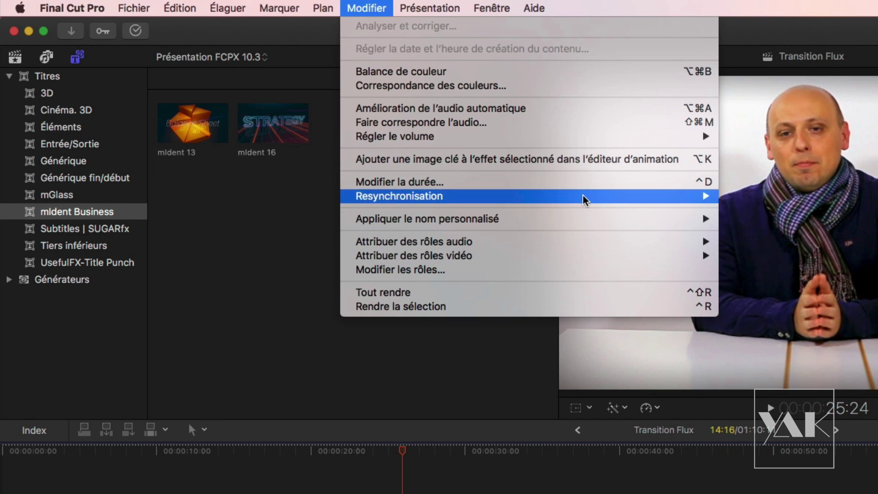
pyautogui.moveTo(629, 138)
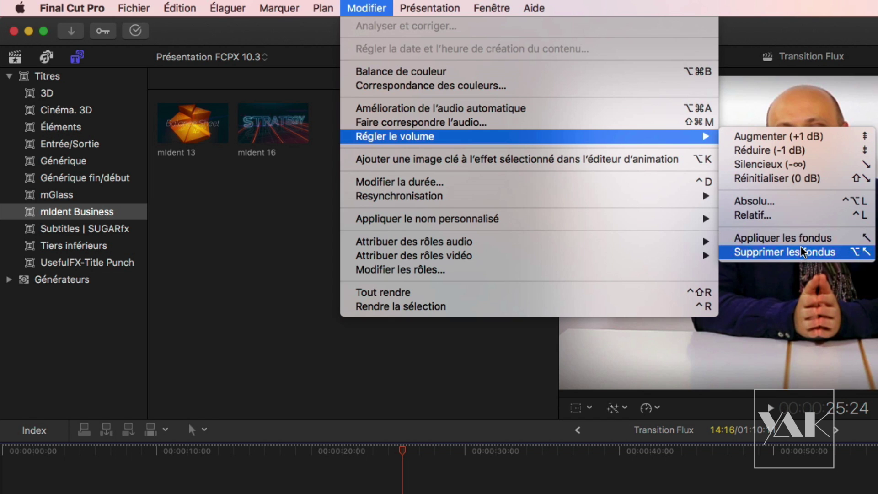
pyautogui.click(583, 489)
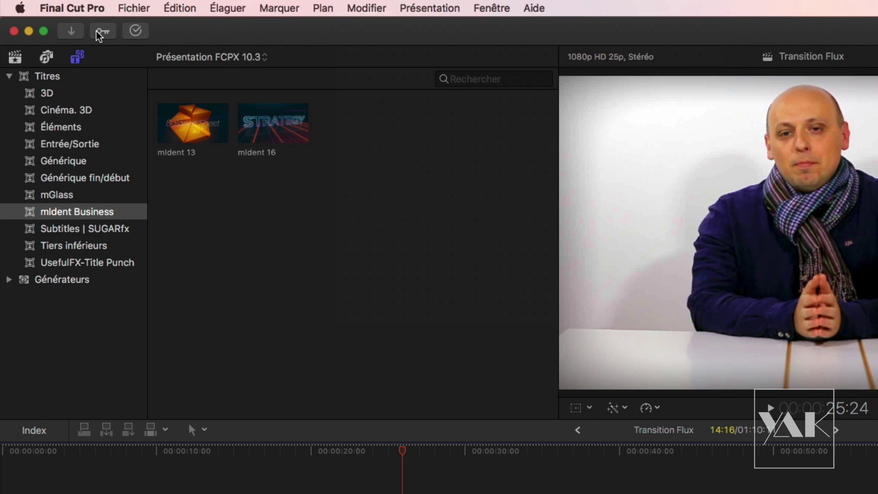
# Open the command editor and check which commands are assigned to the Page Up and Page Down keys.
pyautogui.click(83, 8)
pyautogui.moveTo(94, 64)
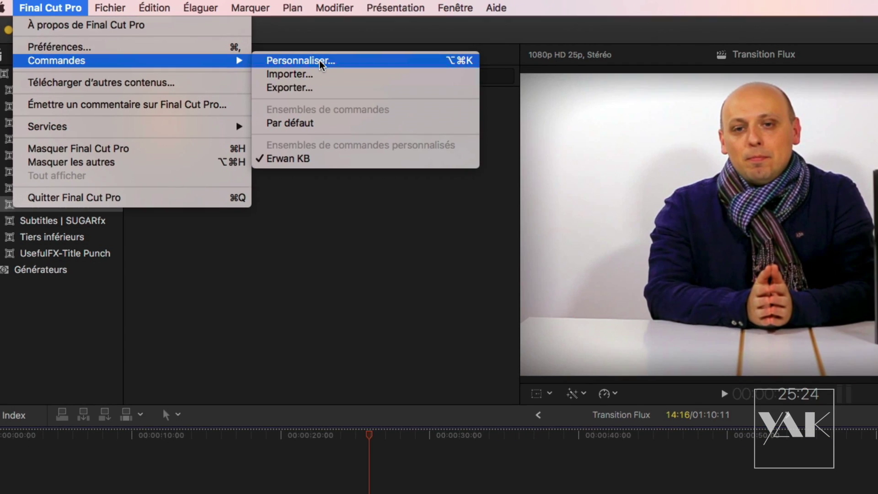
pyautogui.click(331, 63)
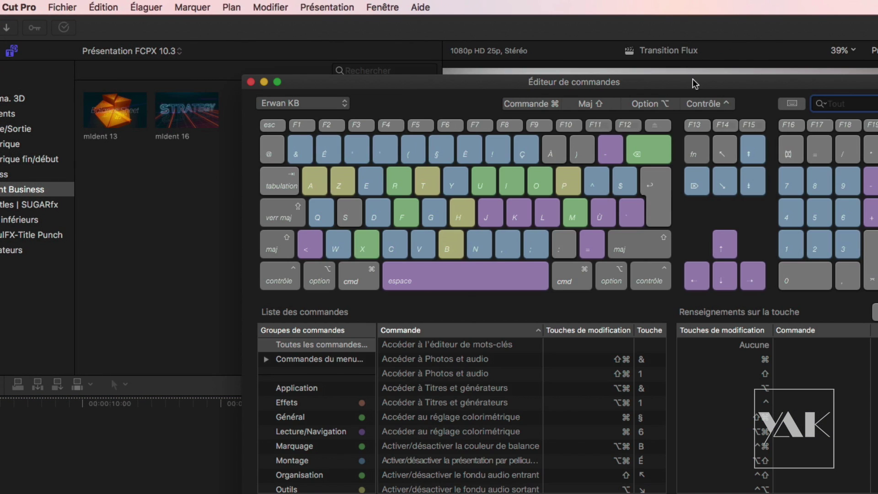
pyautogui.moveTo(435, 84); pyautogui.dragTo(322, 41)
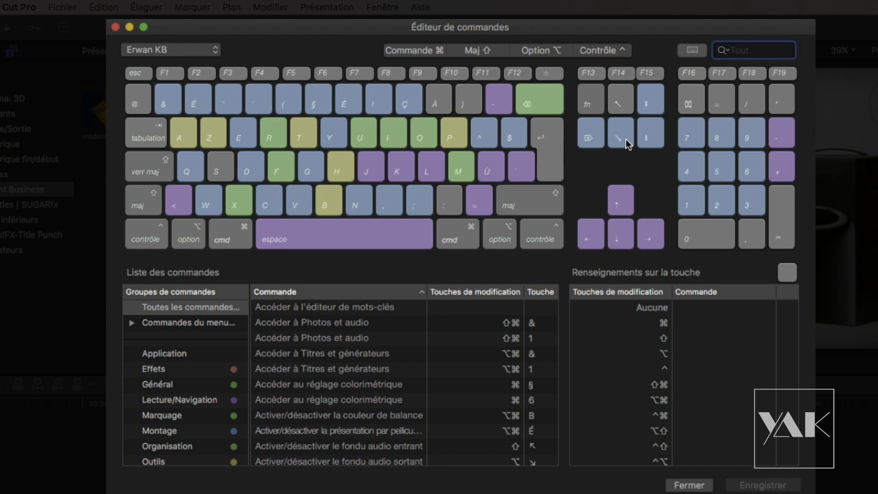
pyautogui.moveTo(564, 32); pyautogui.dragTo(539, 16)
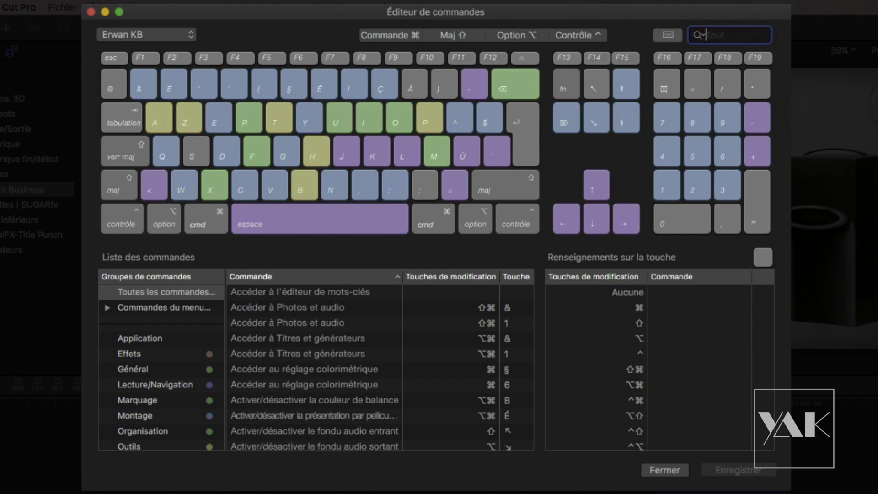
pyautogui.click(625, 89)
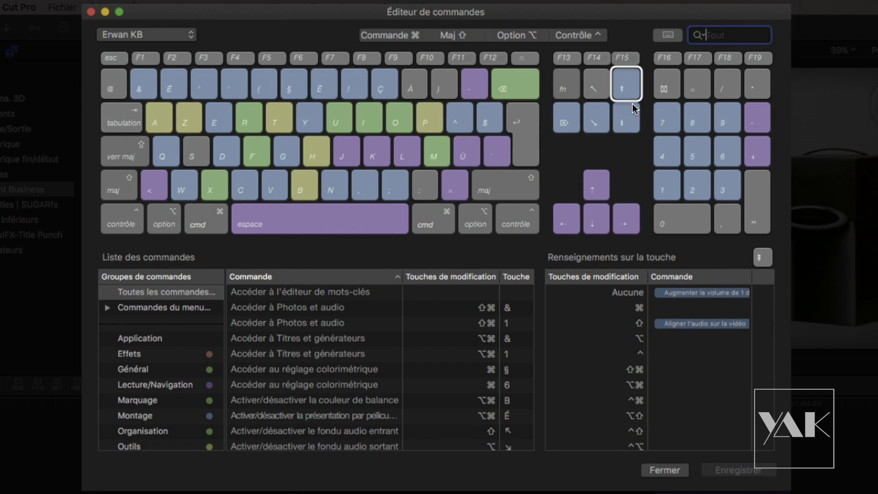
pyautogui.click(624, 124)
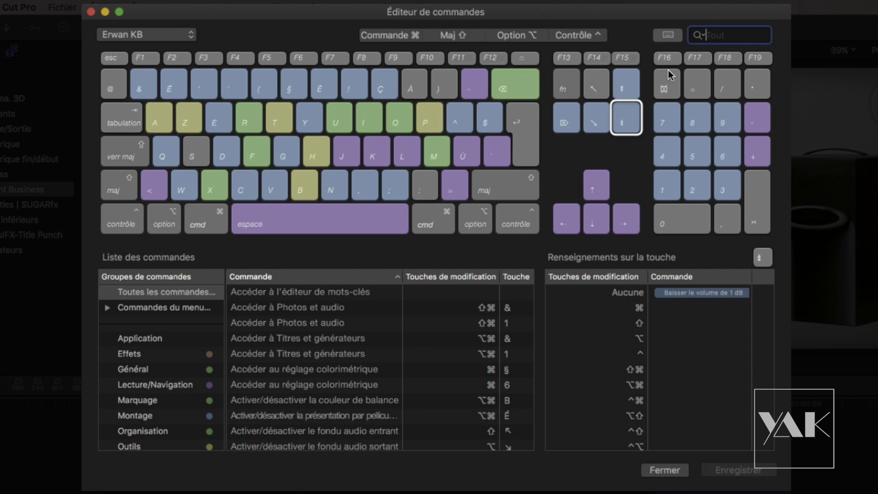
# Check the commands assigned to the Home and End keys, then search the command list for "fondu" and close the editor.
pyautogui.click(593, 89)
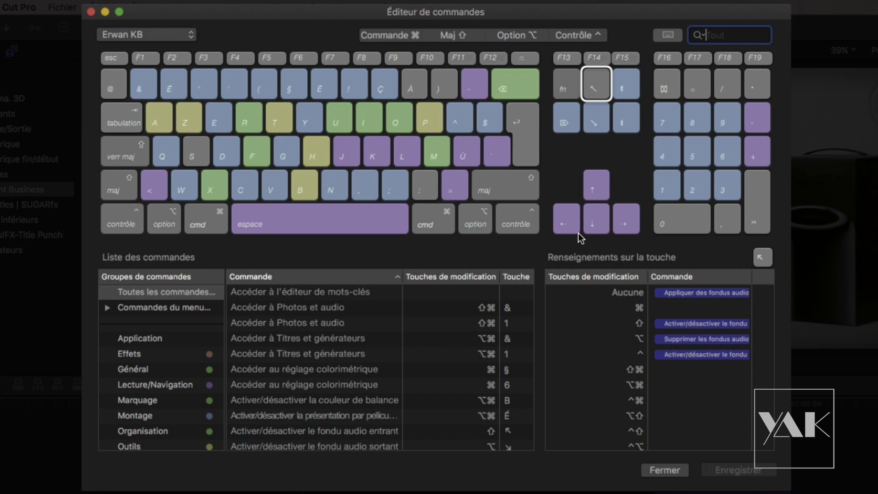
pyautogui.click(598, 128)
pyautogui.click(593, 85)
pyautogui.click(594, 120)
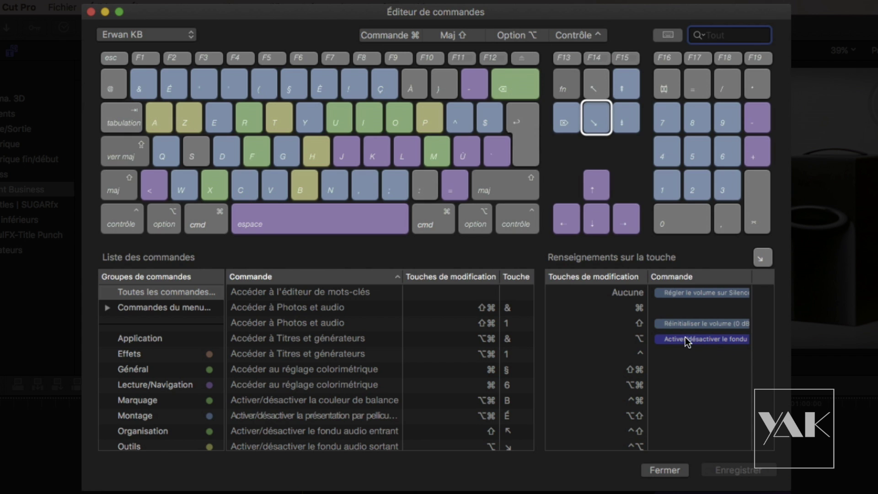
pyautogui.write('fondu')
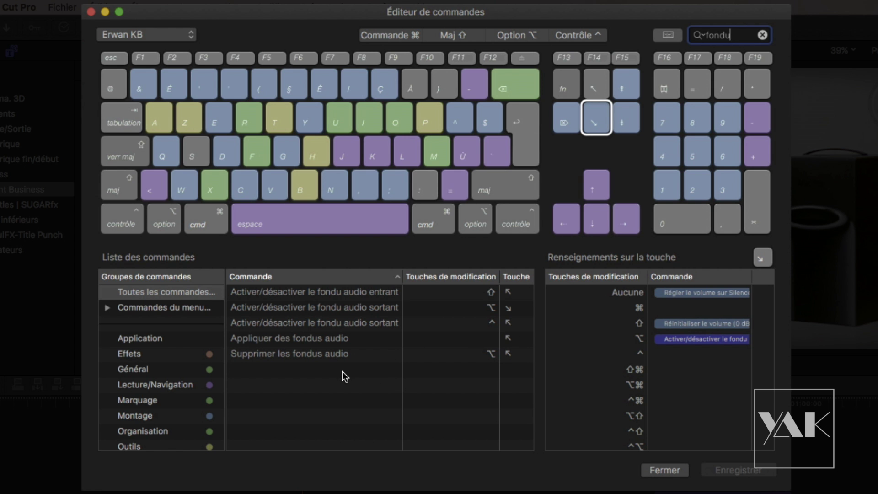
pyautogui.click(663, 471)
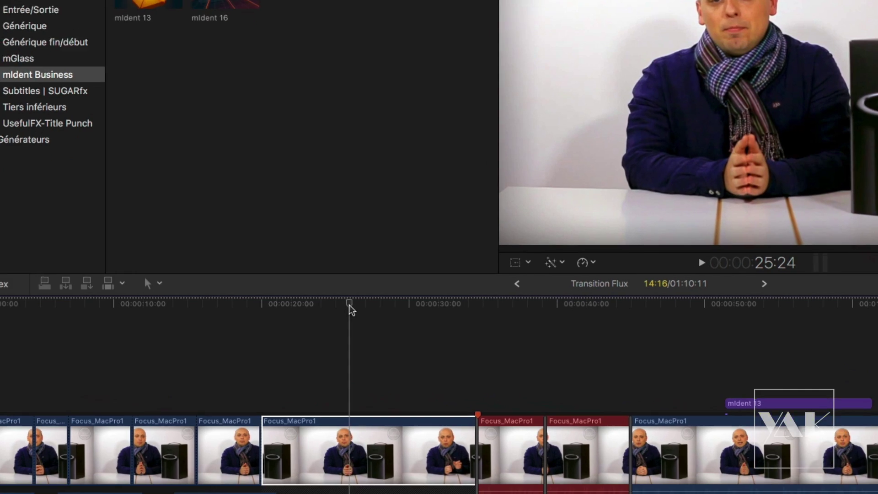
# Place the playhead at 24:10 and apply audio fades to the Focus_MacPro1 clip under it.
pyautogui.moveTo(350, 310); pyautogui.dragTo(326, 313)
pyautogui.click(412, 333)
pyautogui.moveTo(402, 411); pyautogui.dragTo(403, 411)
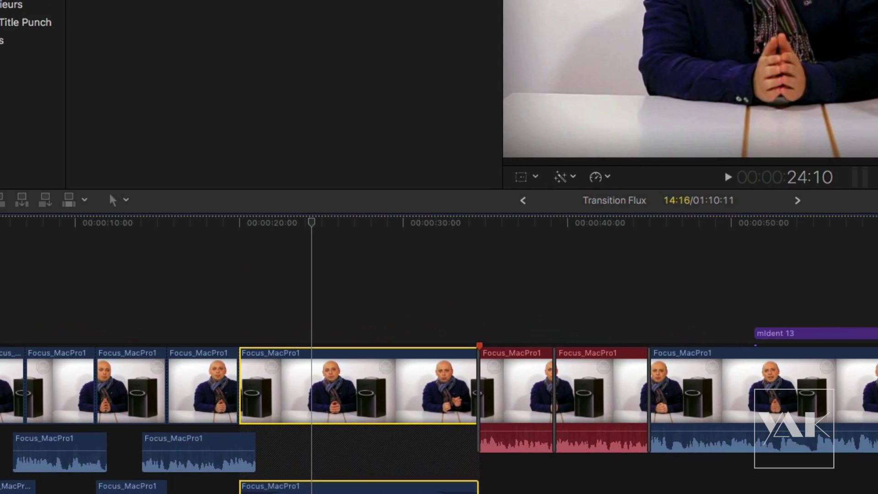
# Look through the general, playback and editing preferences for the default audio fade duration, then close the preferences.
pyautogui.press('super+comma')
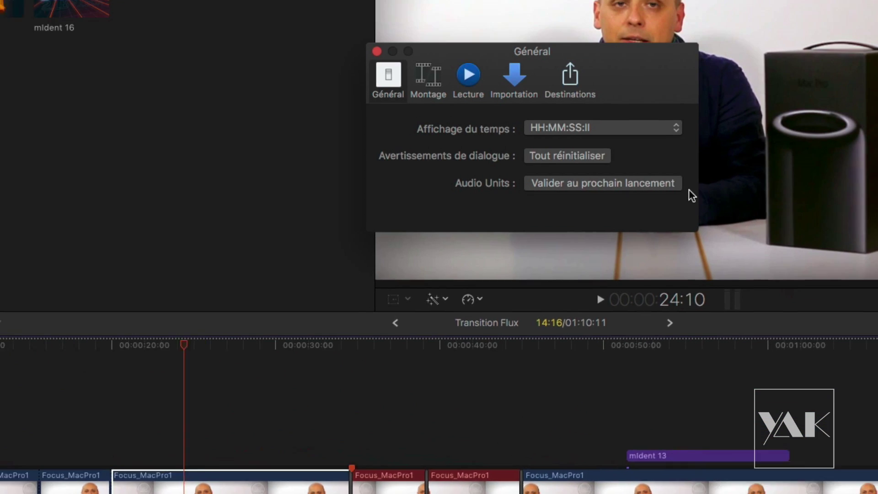
pyautogui.click(415, 128)
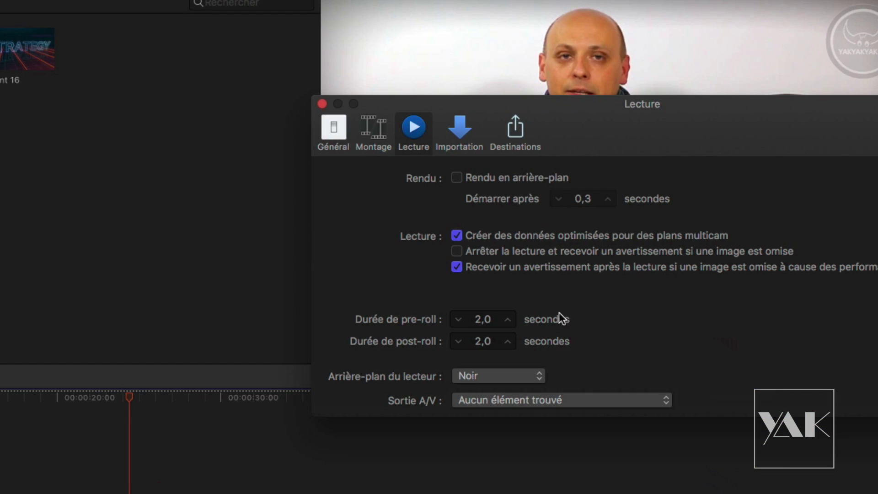
pyautogui.click(371, 125)
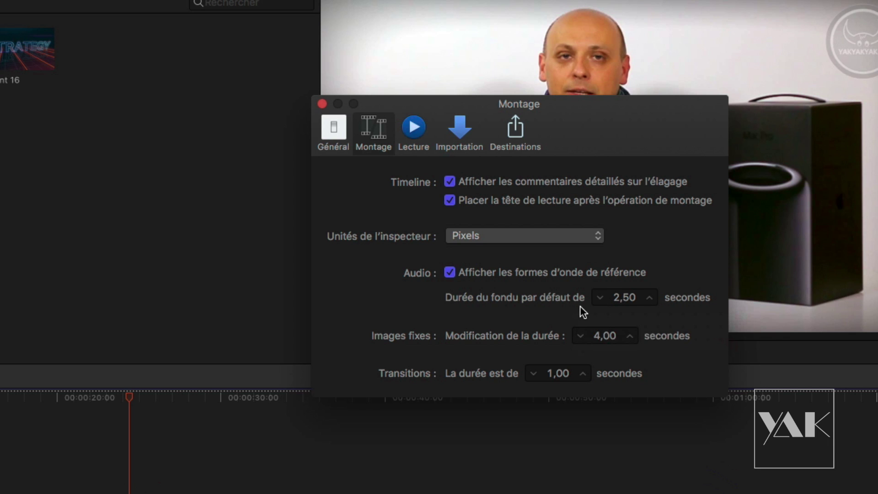
pyautogui.click(336, 128)
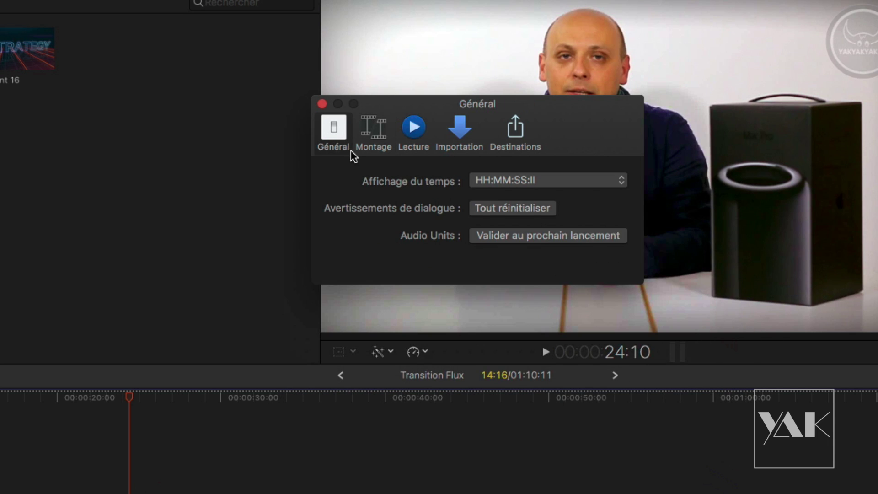
pyautogui.click(322, 104)
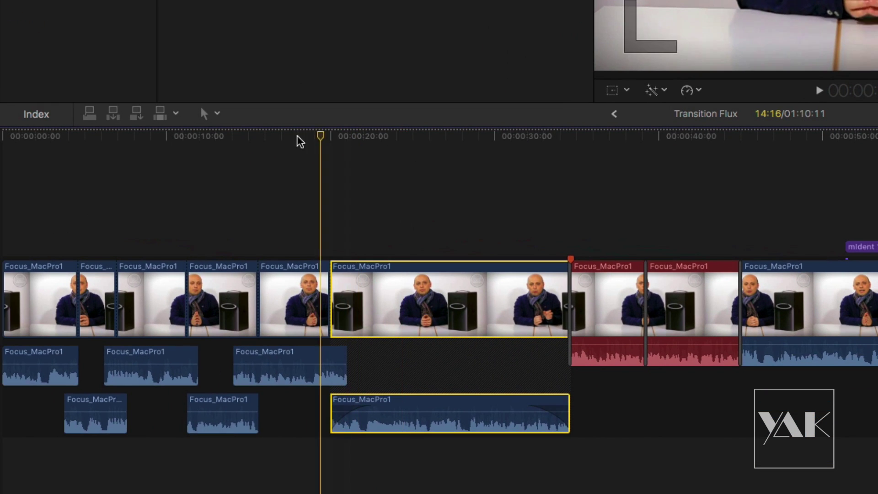
# Select the first six Focus_MacPro1 clips with their expanded audio and apply fades to both ends of every audio part.
pyautogui.click(330, 168)
pyautogui.moveTo(402, 466); pyautogui.dragTo(49, 367)
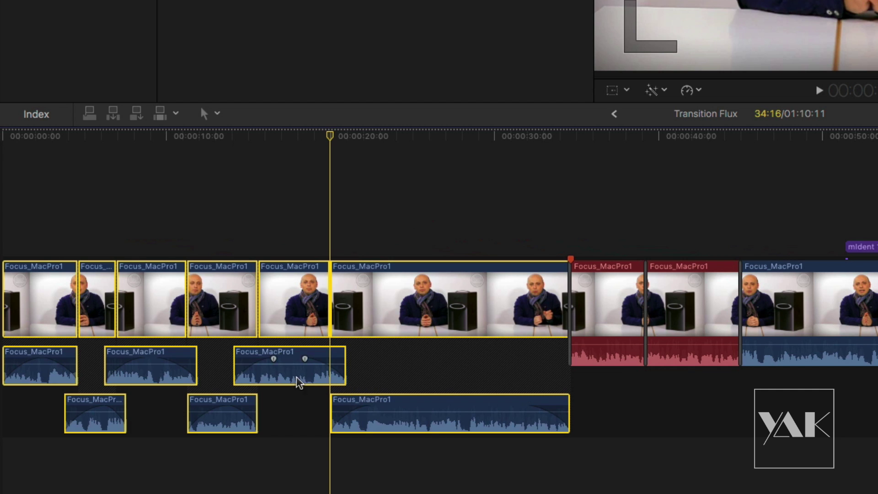
# Turn off the fade-out on the fifth clip's audio and the fade-in on the fourth clip's audio.
pyautogui.click(296, 412)
pyautogui.click(293, 373)
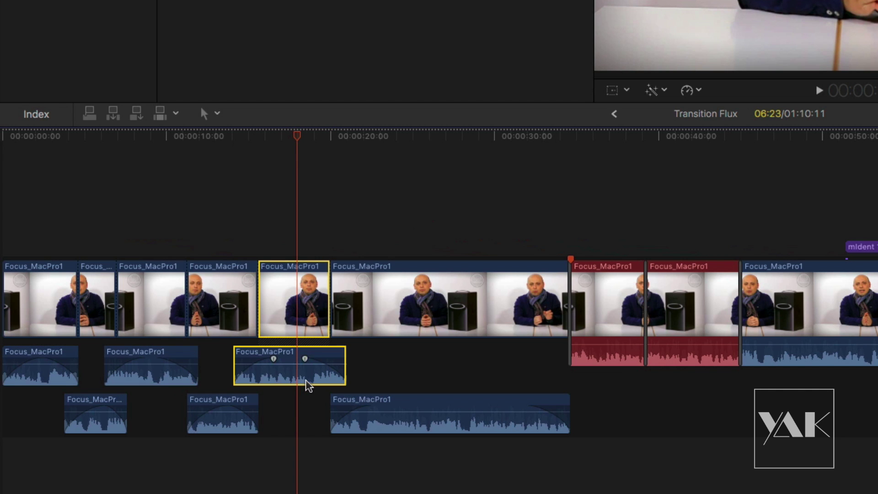
pyautogui.press('super+z')
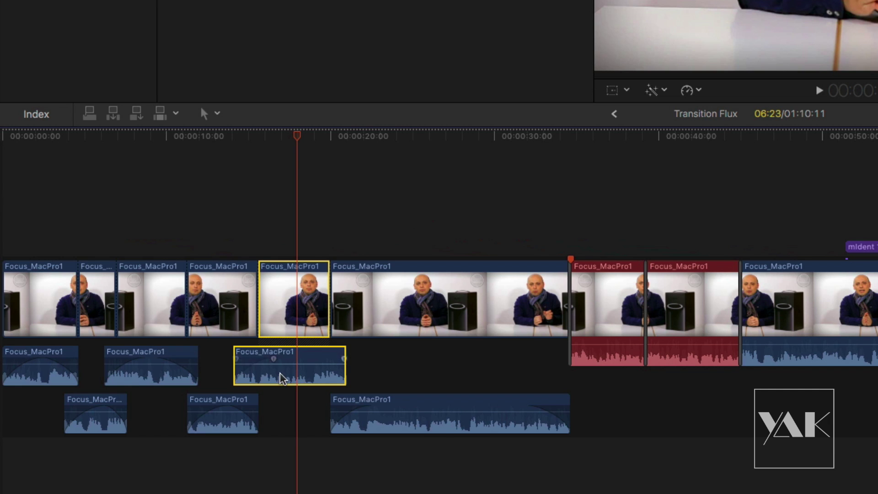
pyautogui.click(227, 424)
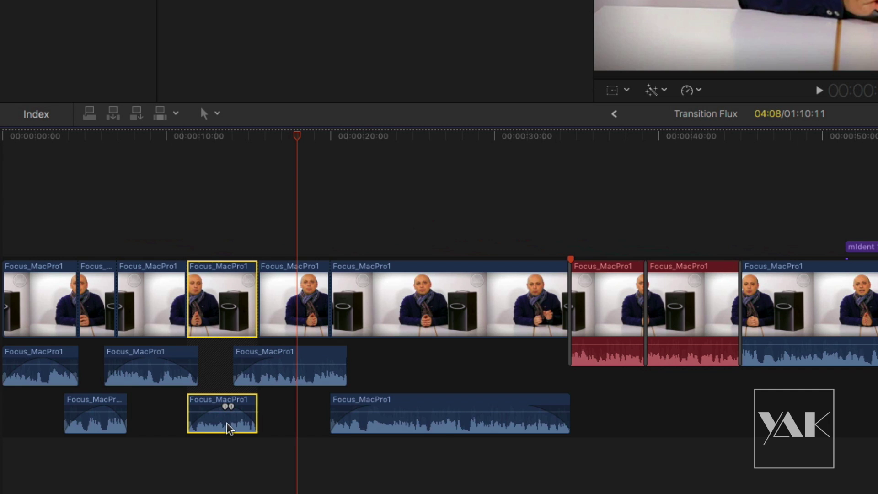
pyautogui.press('super+z')
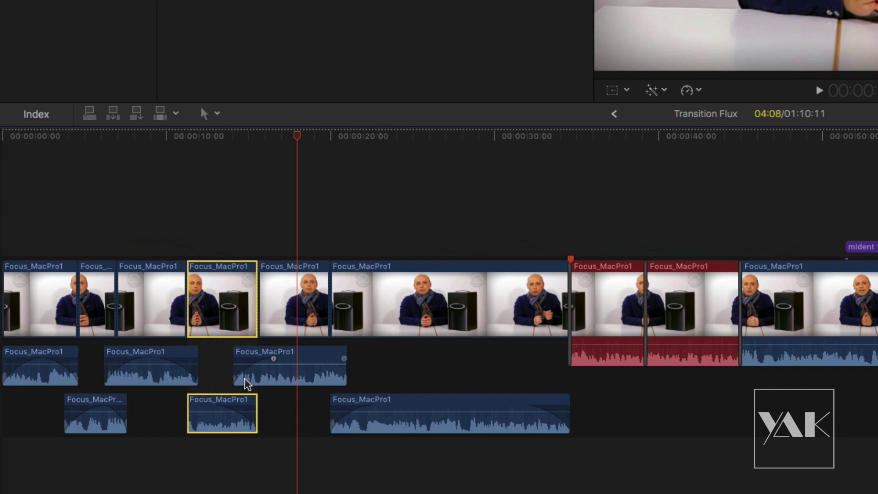
# Place the playhead at 23:09, select the first six clips, and look up the Page Up key's commands in the command editor.
pyautogui.moveTo(295, 143); pyautogui.dragTo(385, 137)
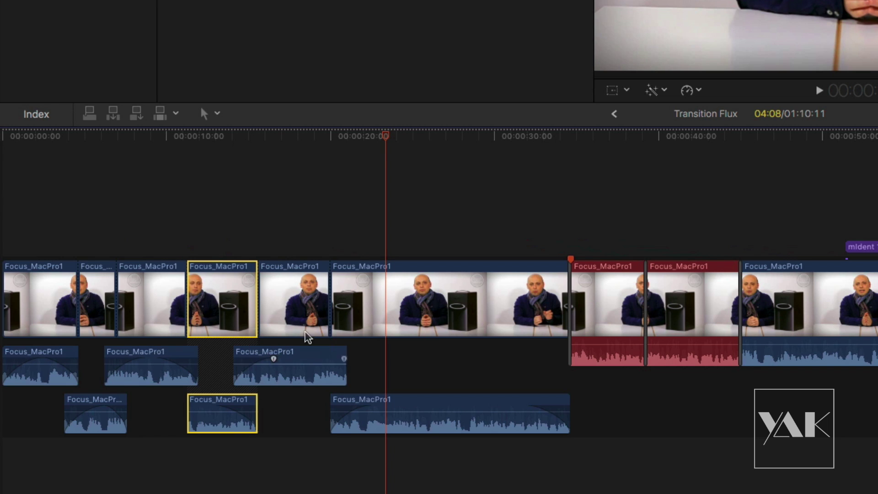
pyautogui.moveTo(410, 464); pyautogui.dragTo(47, 368)
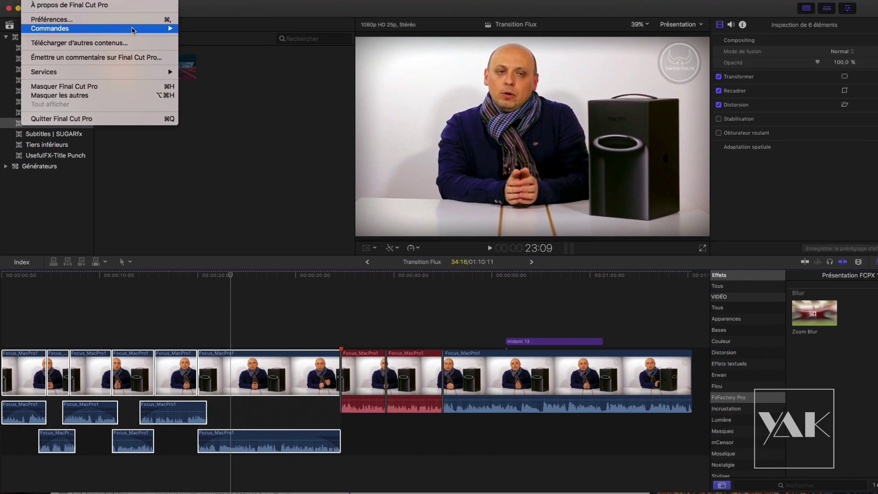
pyautogui.moveTo(130, 40)
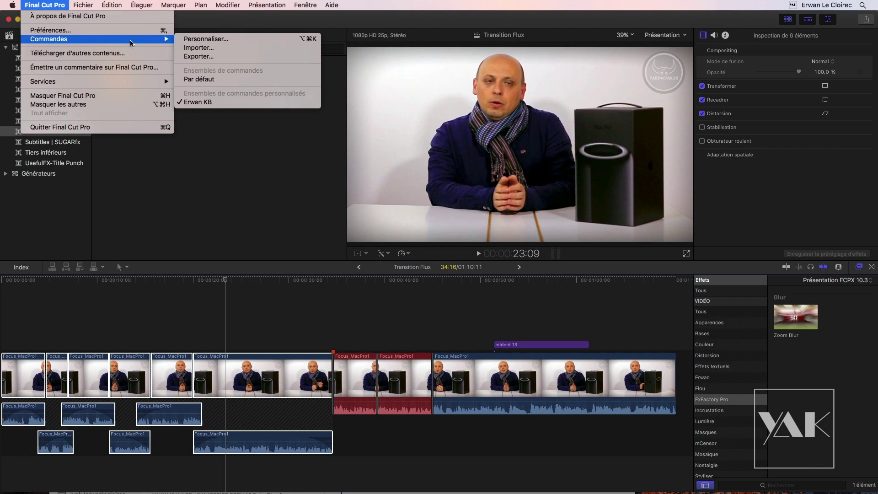
pyautogui.click(206, 39)
pyautogui.click(467, 68)
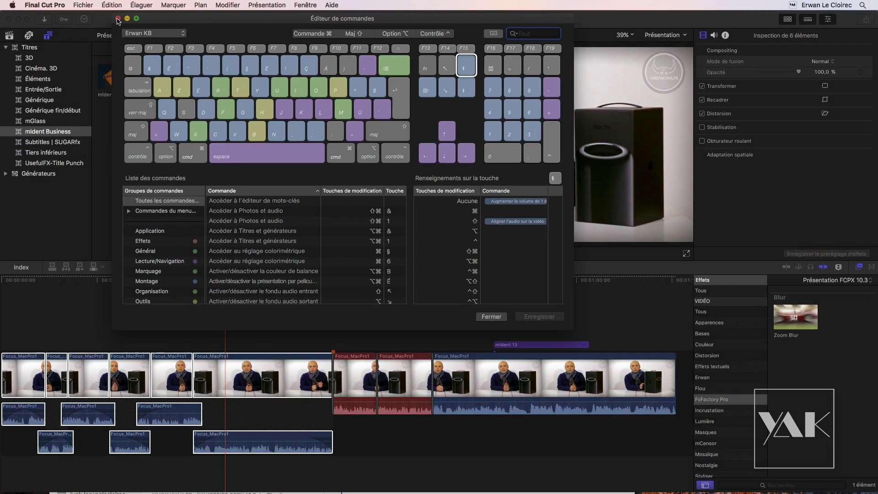
pyautogui.press('Escape')
# Align the audio of the first six clips to their video, then collapse the expanded audio and place the playhead at 23:14.
pyautogui.moveTo(230, 458); pyautogui.dragTo(14, 404)
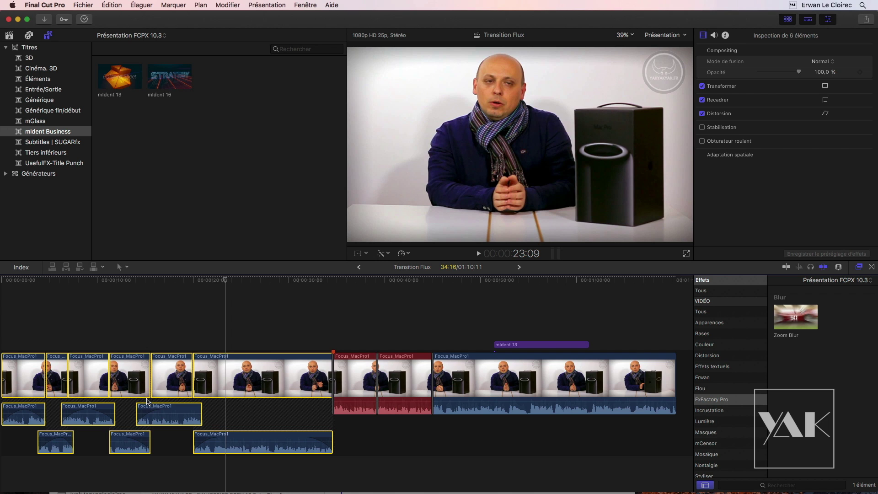
pyautogui.press('super+z')
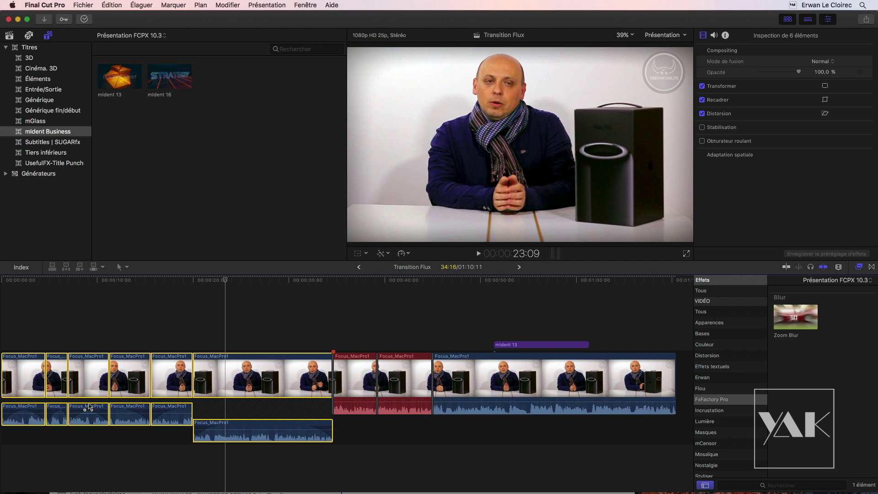
pyautogui.click(333, 381)
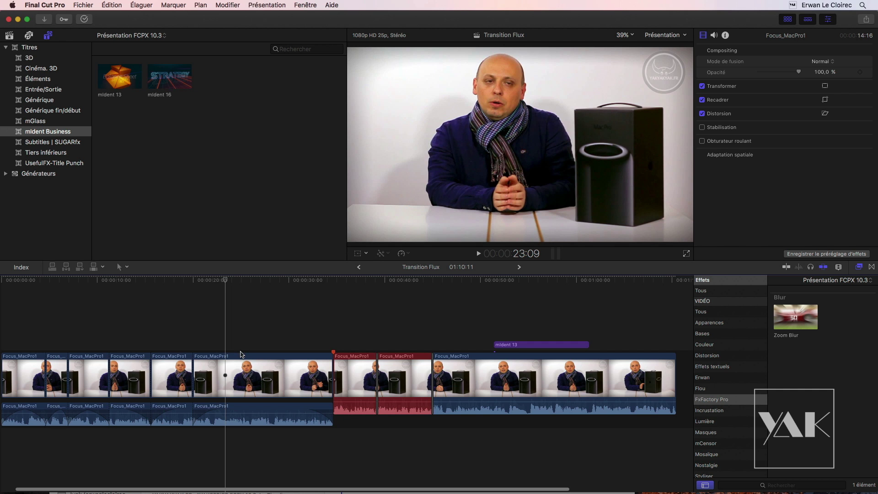
pyautogui.moveTo(219, 283); pyautogui.dragTo(236, 323)
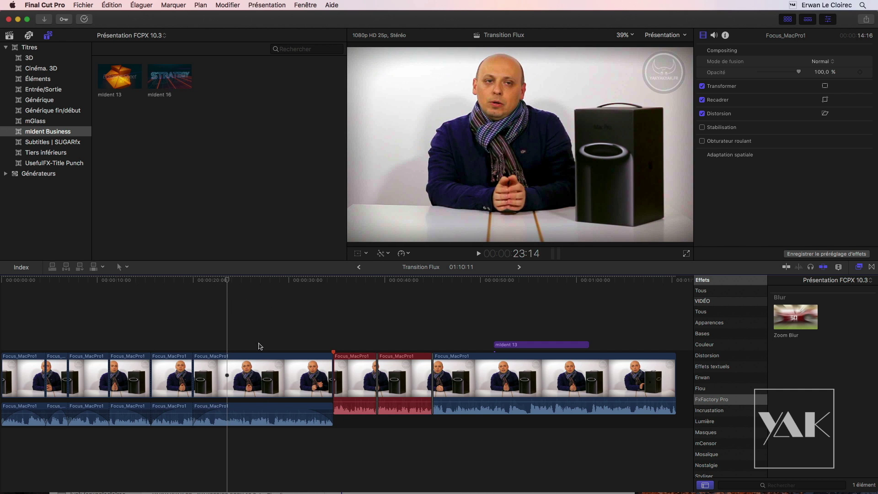